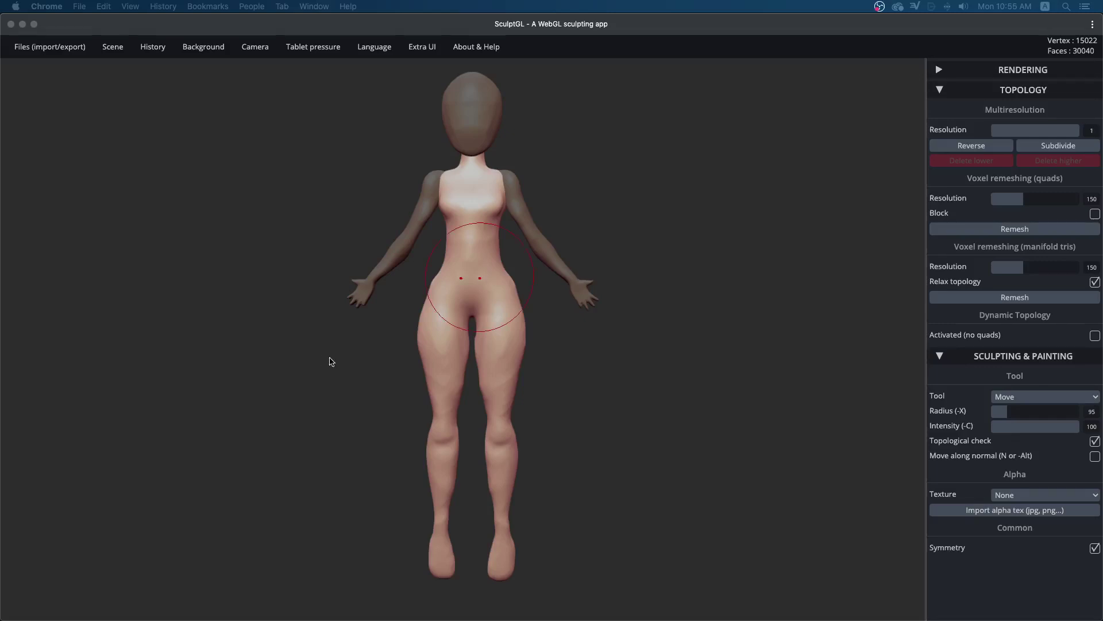
Look through the sculpting tool list, then close it, keeping the current tool.
{"action": "left_click", "coordinate": [1018, 425]}
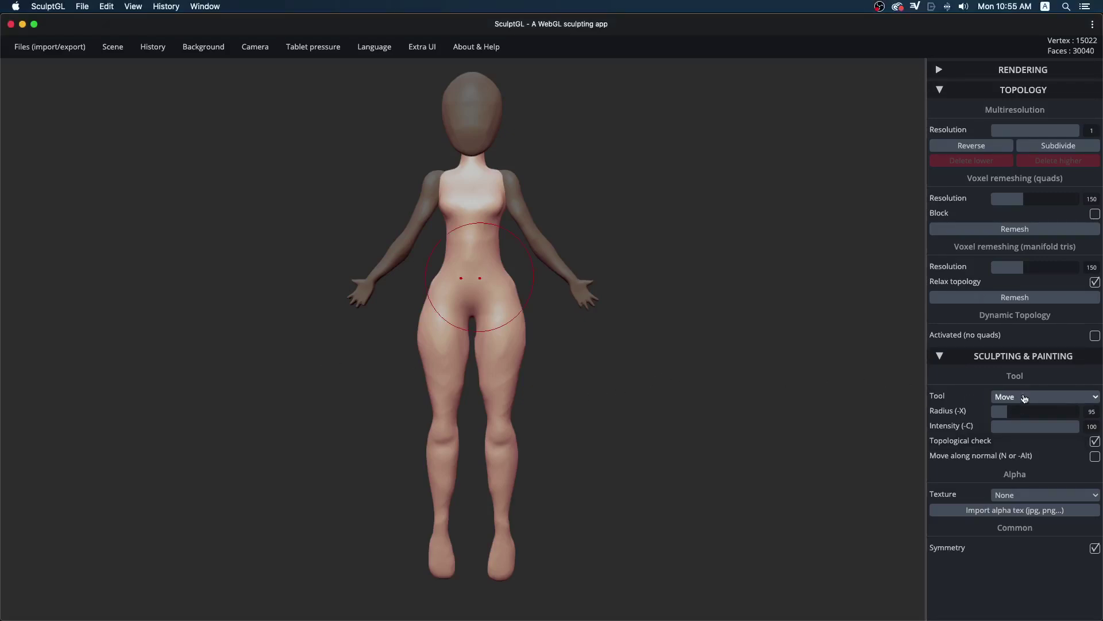
{"action": "left_click", "coordinate": [1024, 397]}
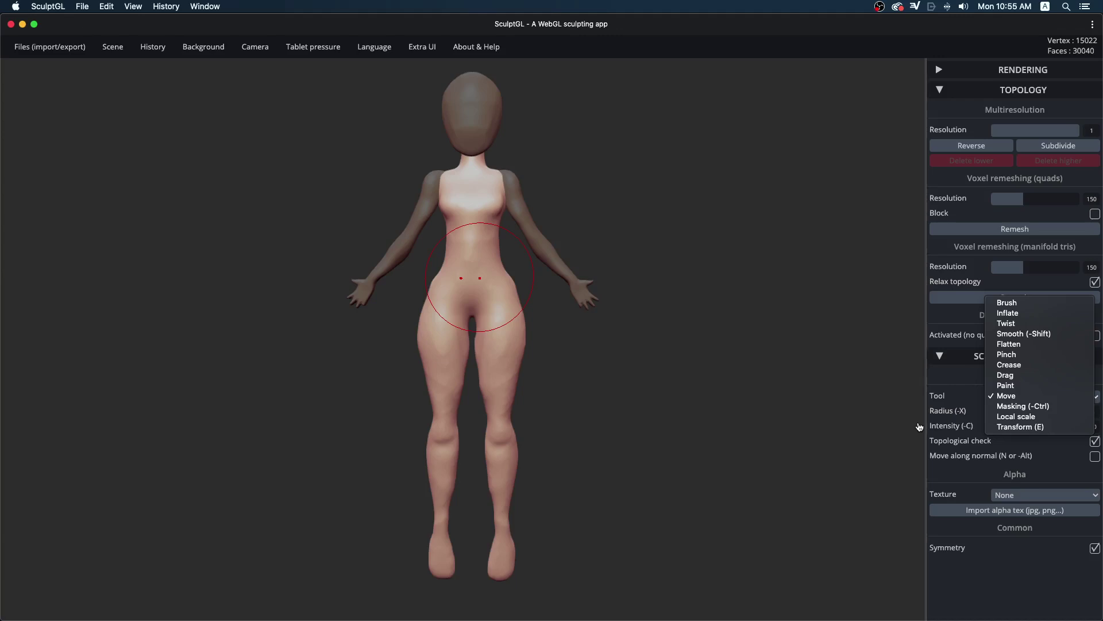
{"action": "left_click", "coordinate": [617, 411]}
Orbit and zoom the camera close onto the figure's lower legs and feet.
{"action": "mouse_move", "coordinate": [643, 446]}
{"action": "left_mouse_down"}
{"action": "mouse_move", "coordinate": [637, 412]}
{"action": "mouse_move", "coordinate": [452, 402]}
{"action": "mouse_move", "coordinate": [308, 441]}
{"action": "left_mouse_up"}
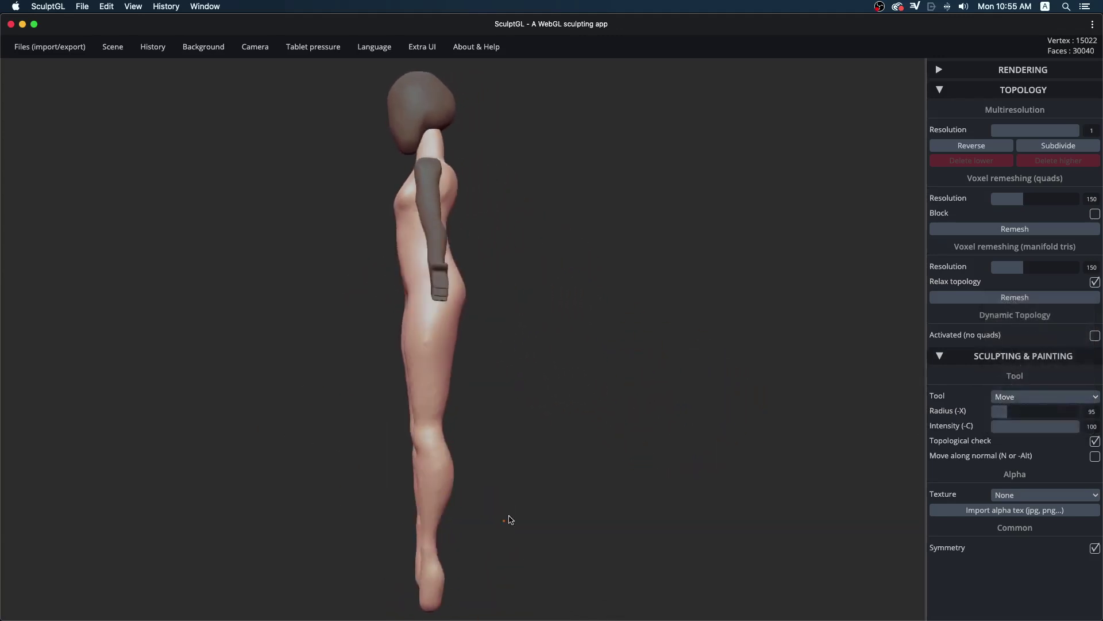
{"action": "left_click_drag", "start_coordinate": [468, 473], "coordinate": [621, 287], "text": "alt"}
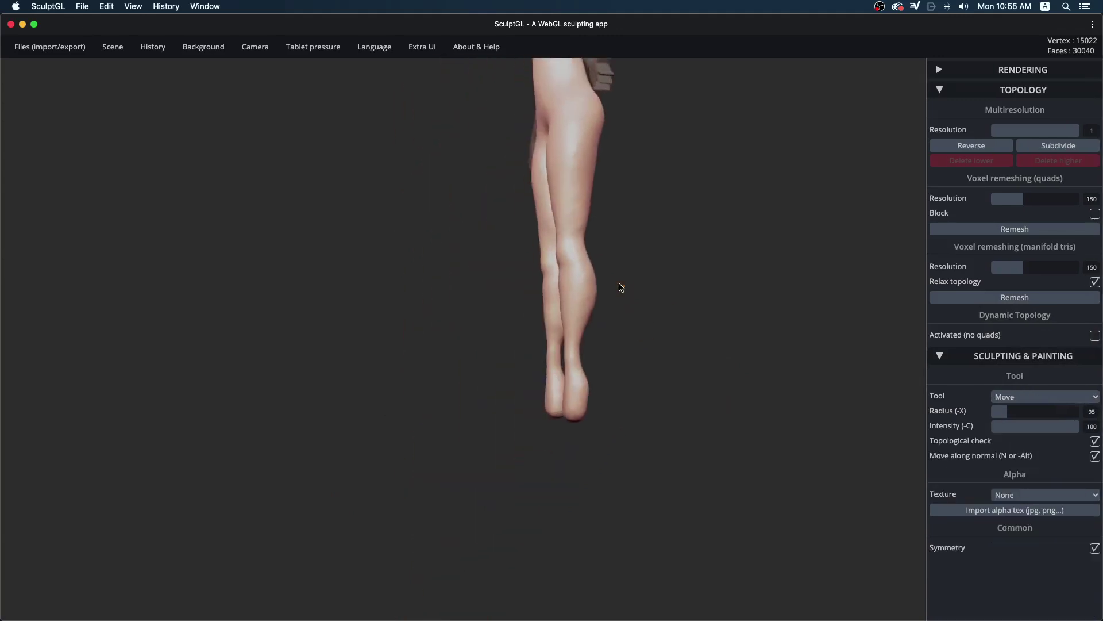
{"action": "scroll", "coordinate": [529, 406], "scroll_direction": "up", "scroll_amount": 5}
{"action": "scroll", "coordinate": [622, 435], "scroll_direction": "up", "scroll_amount": 3}
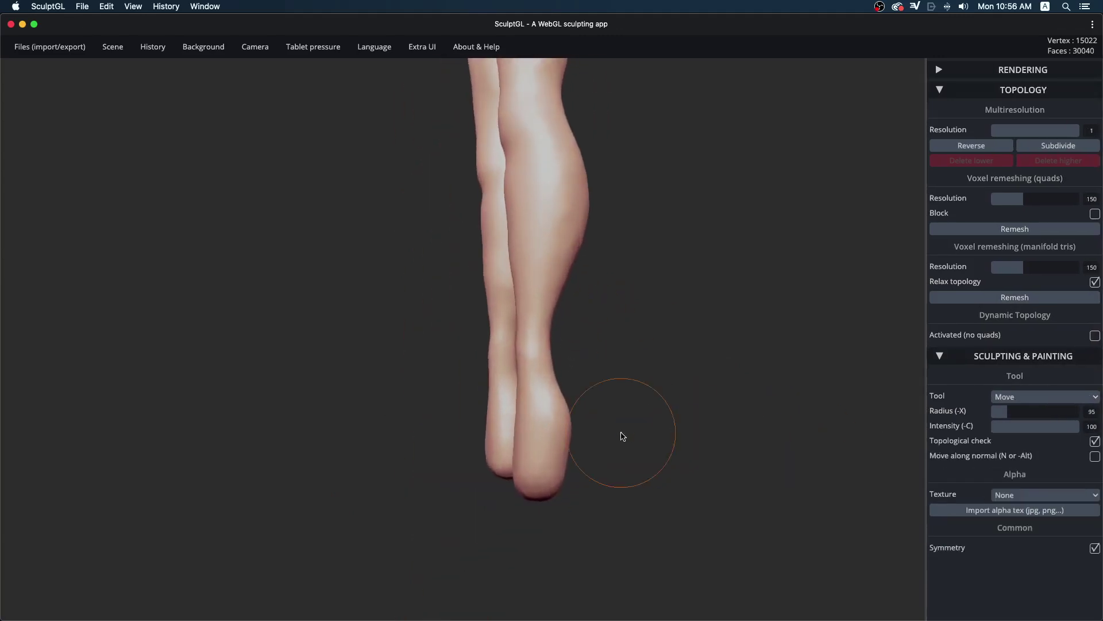
{"action": "mouse_move", "coordinate": [622, 435]}
{"action": "left_mouse_down"}
{"action": "mouse_move", "coordinate": [798, 426]}
{"action": "mouse_move", "coordinate": [721, 382]}
{"action": "mouse_move", "coordinate": [628, 420]}
{"action": "mouse_move", "coordinate": [670, 413]}
{"action": "mouse_move", "coordinate": [614, 405]}
{"action": "left_mouse_up"}
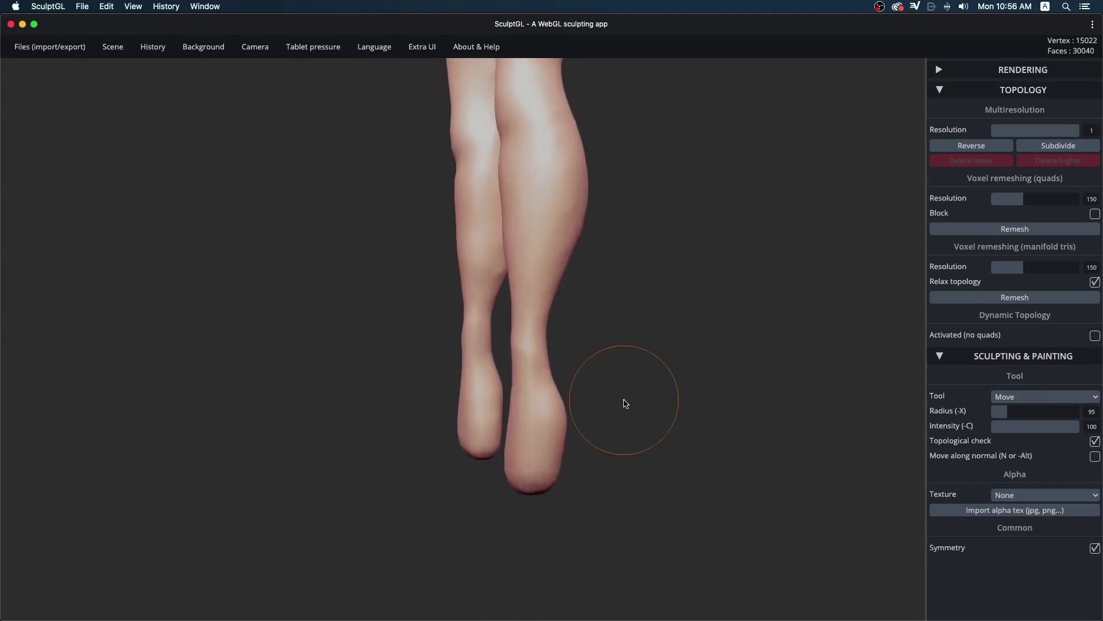
{"action": "mouse_move", "coordinate": [726, 423]}
{"action": "left_mouse_down"}
{"action": "mouse_move", "coordinate": [613, 446]}
{"action": "mouse_move", "coordinate": [796, 421]}
{"action": "mouse_move", "coordinate": [706, 441]}
{"action": "mouse_move", "coordinate": [711, 405]}
{"action": "left_mouse_up"}
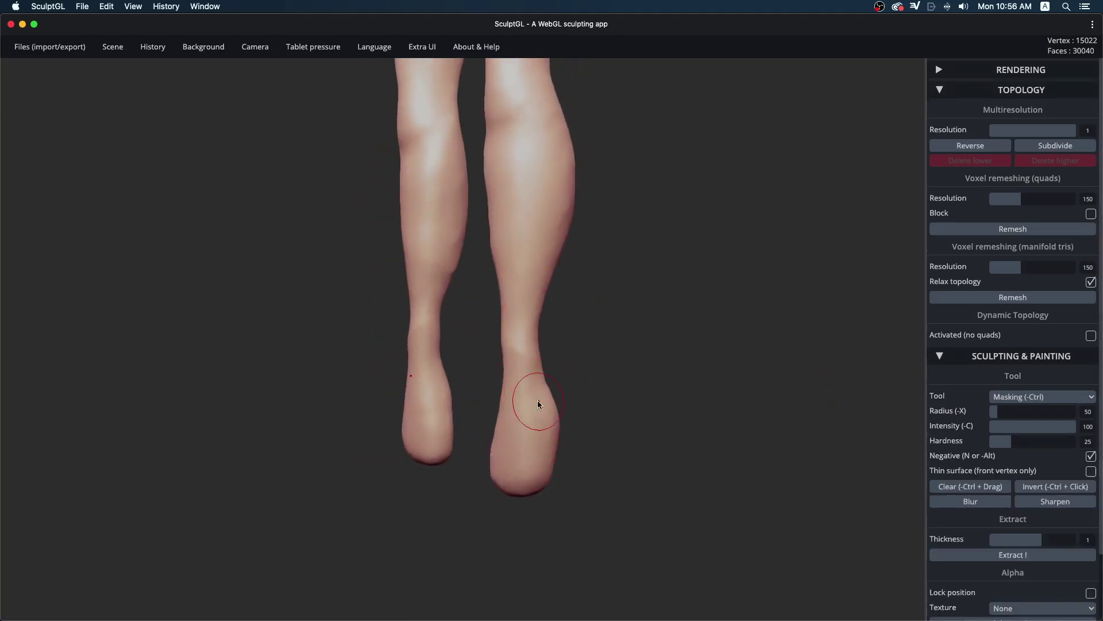
Paint a mask over both feet up to the ankles, orbit to inspect it, and reselect Masking.
{"action": "left_click_drag", "start_coordinate": [537, 399], "coordinate": [526, 454], "text": "ctrl"}
{"action": "left_click_drag", "start_coordinate": [697, 387], "coordinate": [271, 389]}
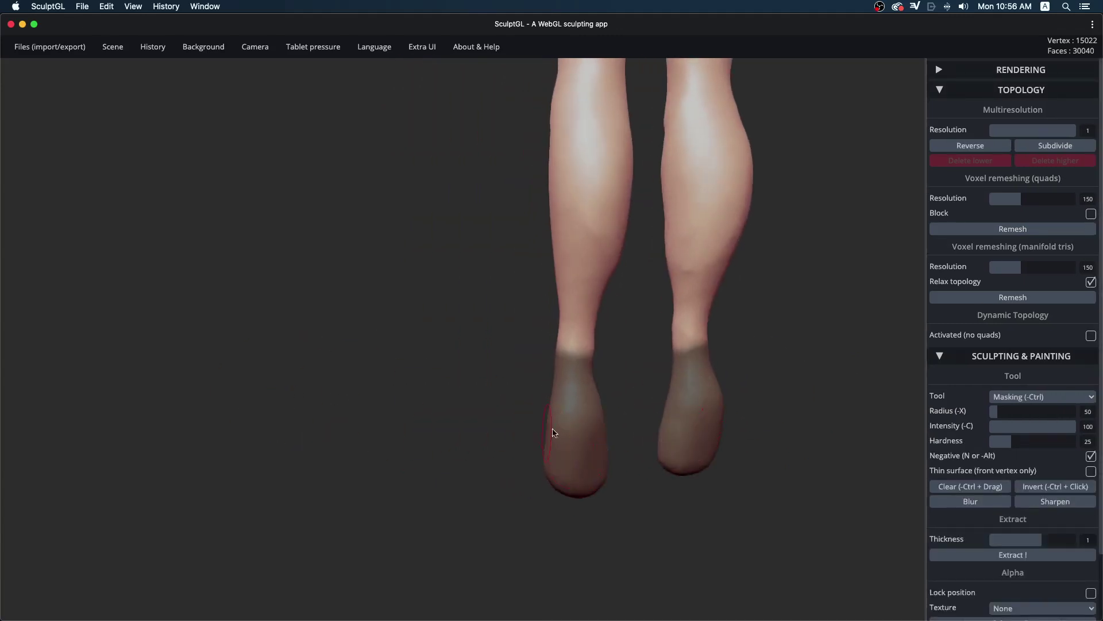
{"action": "left_click", "coordinate": [1043, 396]}
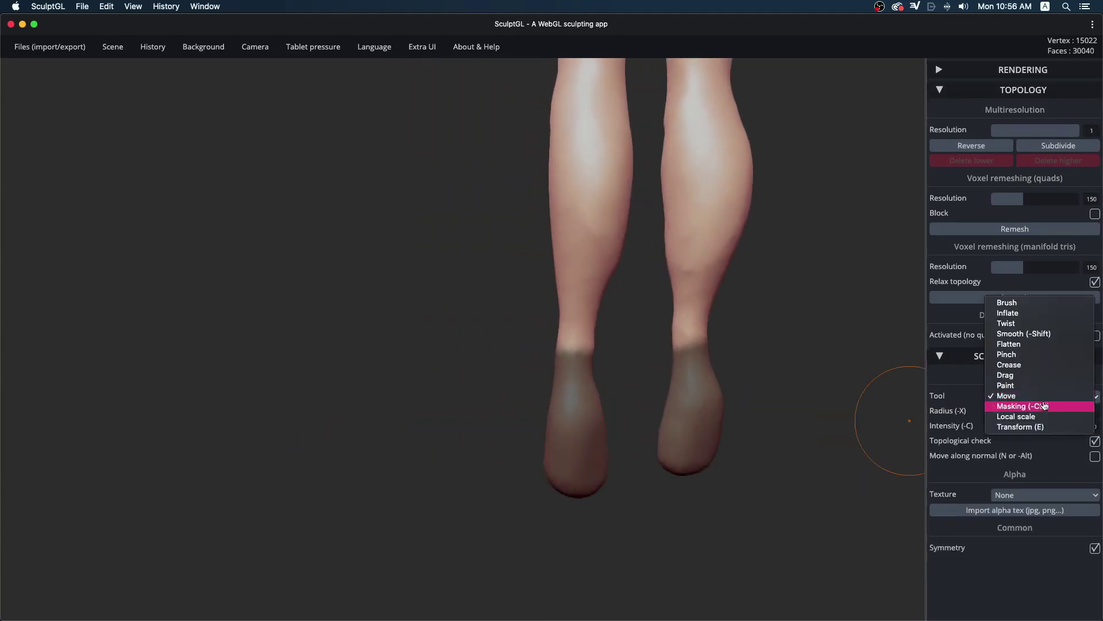
{"action": "left_click", "coordinate": [1037, 407]}
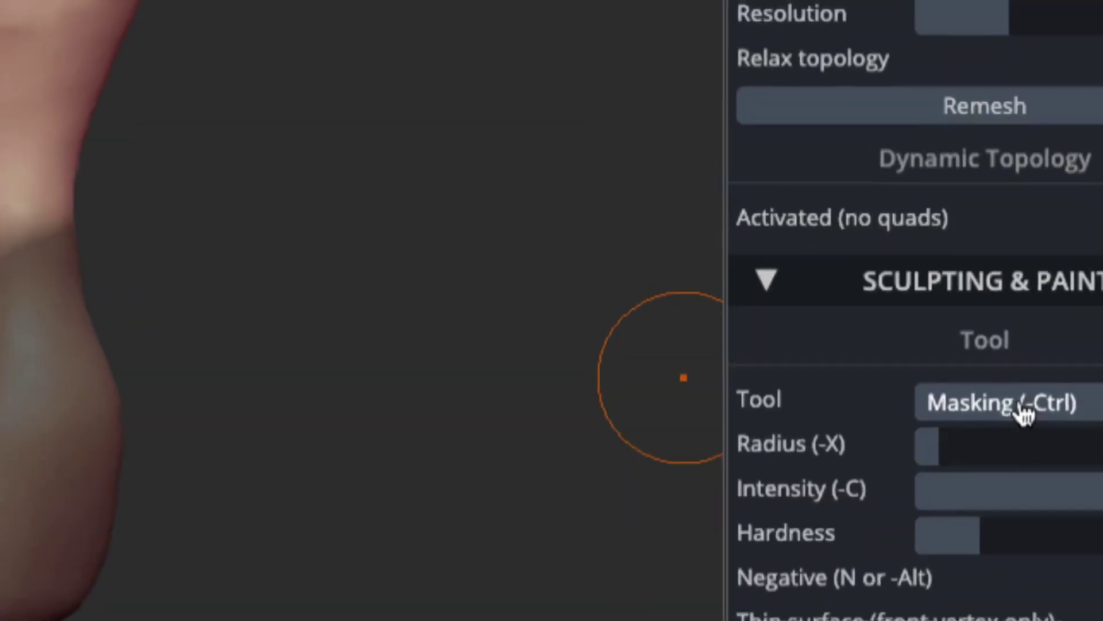
Enable negative masking, then test-rotate the leg with Transform and undo it.
{"action": "key", "text": "n"}
{"action": "mouse_move", "coordinate": [728, 475]}
{"action": "left_mouse_down"}
{"action": "mouse_move", "coordinate": [679, 532]}
{"action": "mouse_move", "coordinate": [830, 497]}
{"action": "left_mouse_up"}
{"action": "left_click", "coordinate": [1043, 396]}
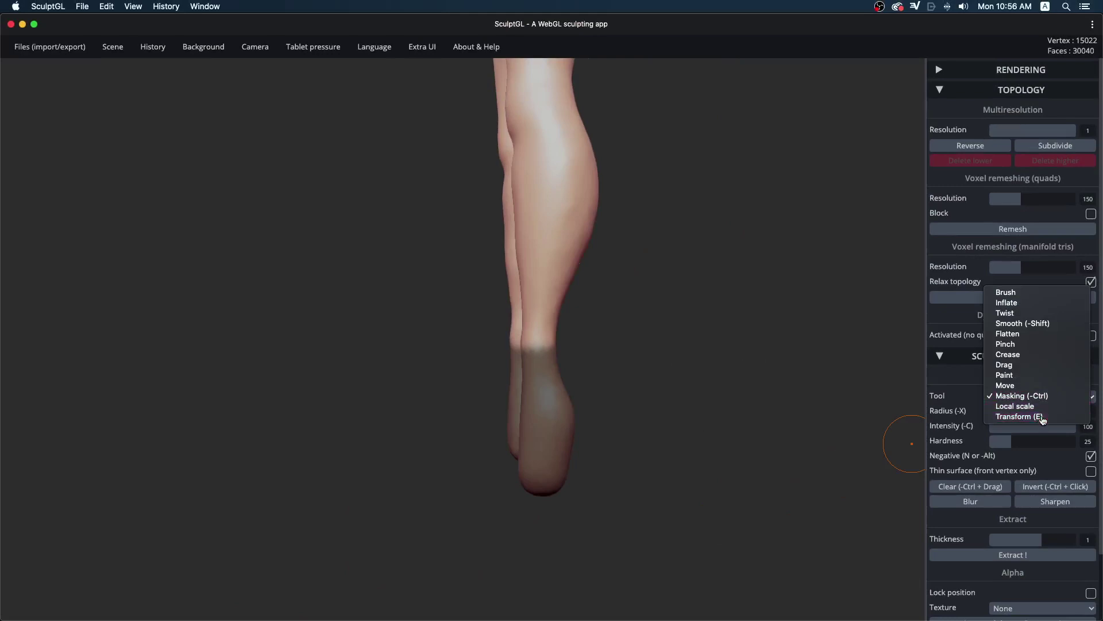
{"action": "left_click", "coordinate": [1042, 415]}
{"action": "mouse_move", "coordinate": [628, 249]}
{"action": "left_mouse_down"}
{"action": "mouse_move", "coordinate": [413, 276]}
{"action": "mouse_move", "coordinate": [611, 287]}
{"action": "mouse_move", "coordinate": [598, 358]}
{"action": "left_mouse_up"}
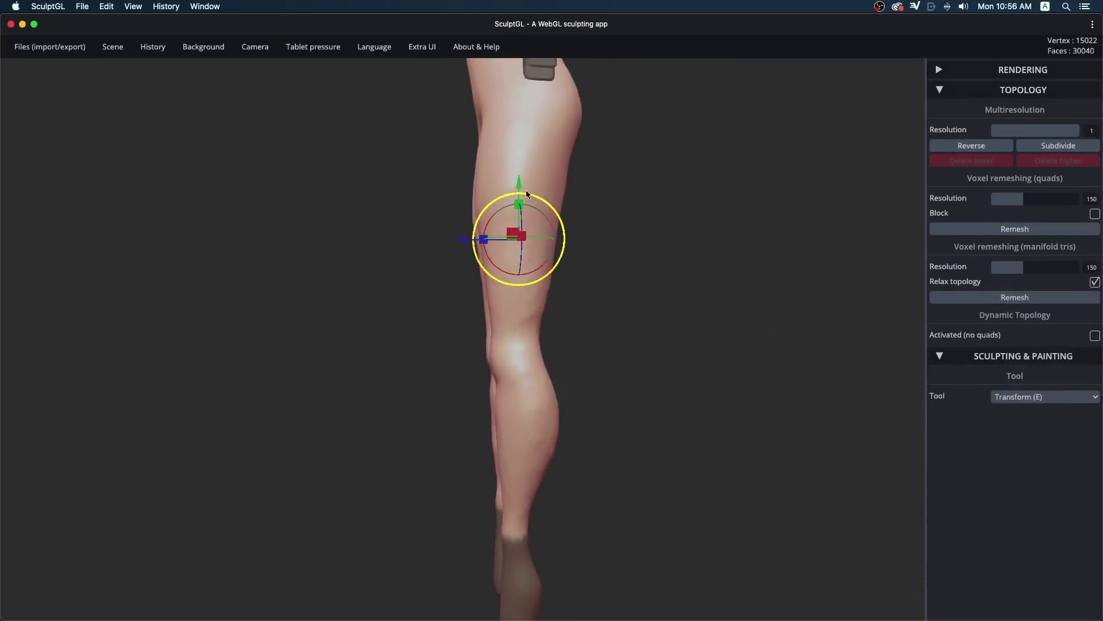
{"action": "left_click_drag", "start_coordinate": [486, 229], "coordinate": [517, 198]}
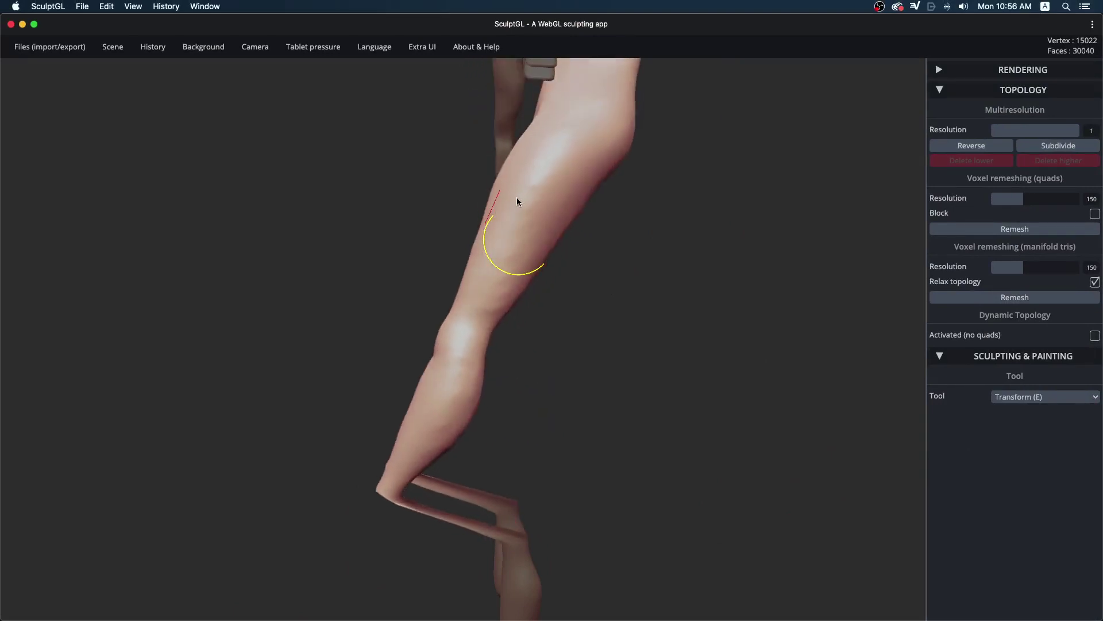
{"action": "key", "text": "ctrl+z"}
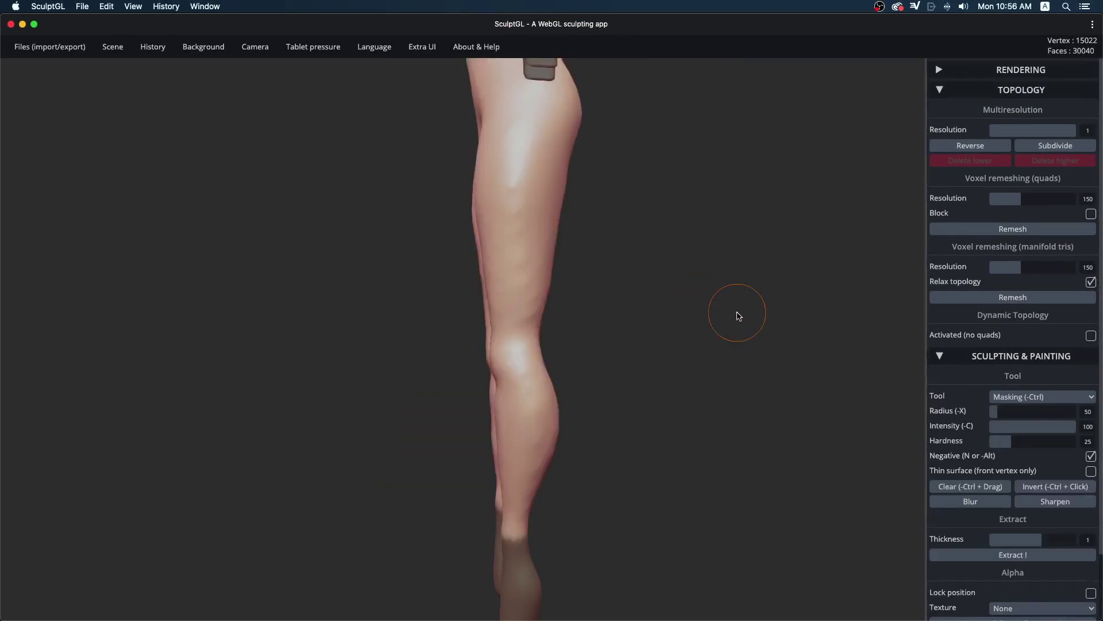
{"action": "key", "text": "ctrl+z"}
Invert the leg mask, test-rotate the lower leg with Transform, and undo the stretch.
{"action": "left_click", "coordinate": [1021, 397]}
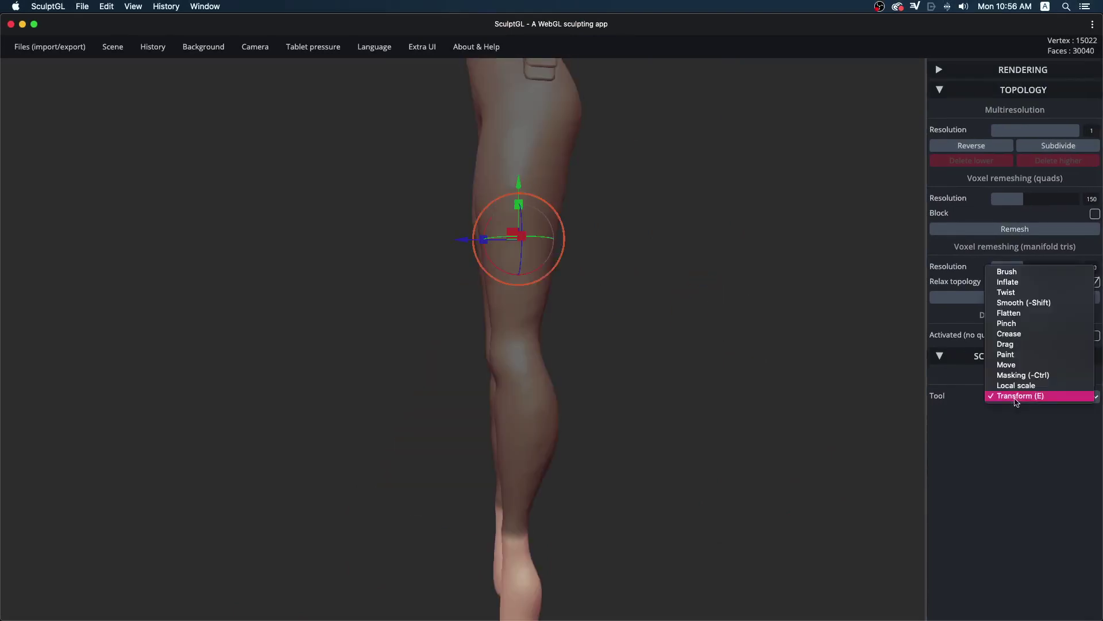
{"action": "left_click", "coordinate": [1023, 374]}
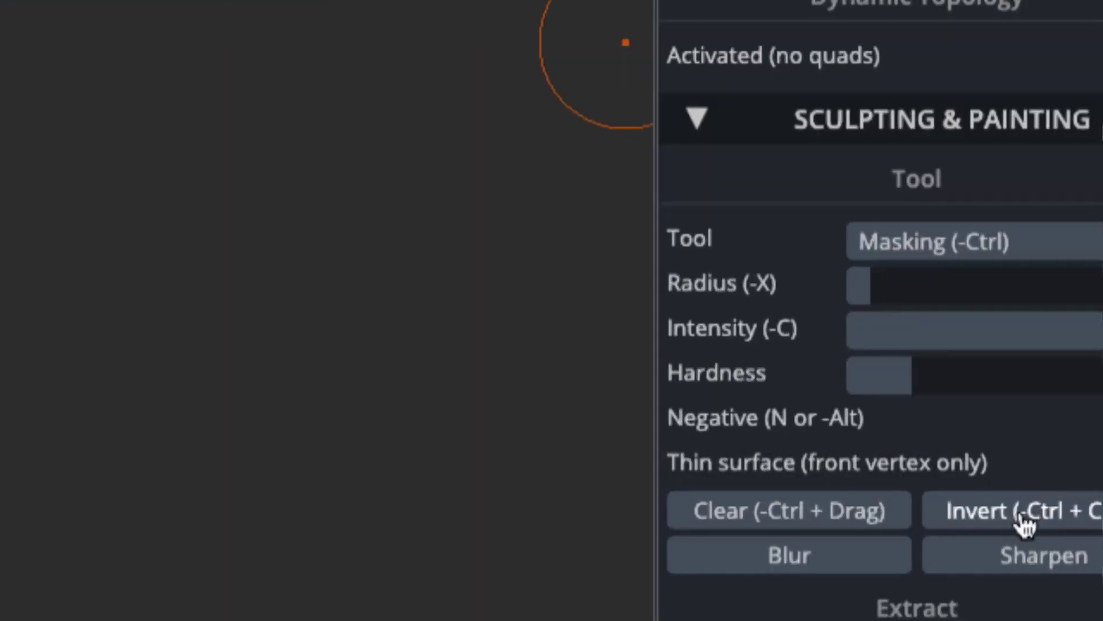
{"action": "left_click", "coordinate": [1037, 489]}
{"action": "left_click", "coordinate": [1037, 488]}
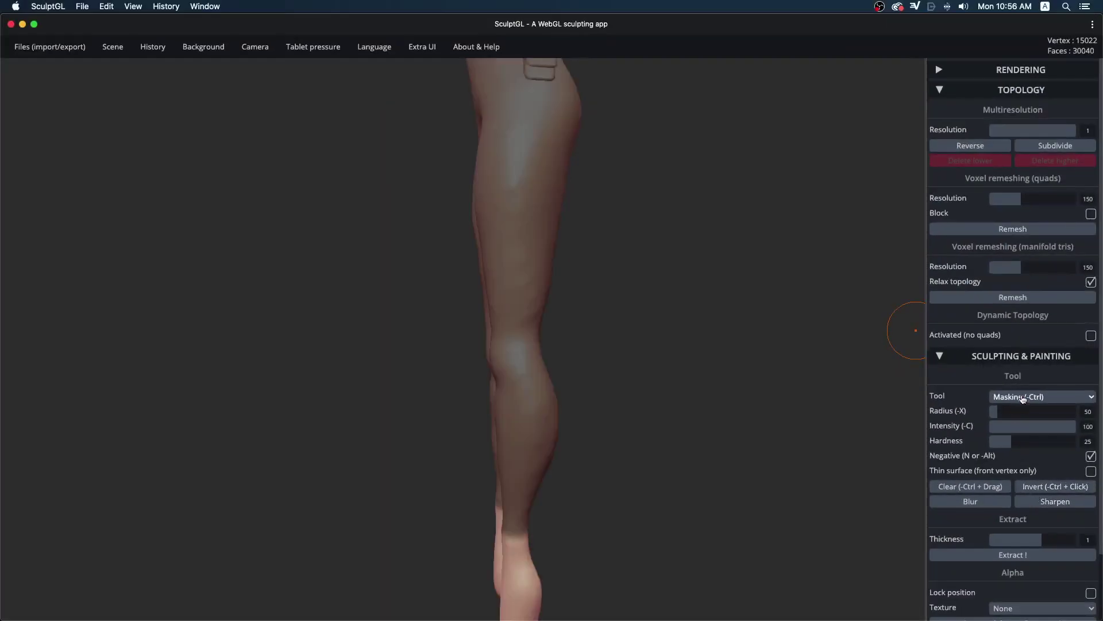
{"action": "left_click", "coordinate": [1011, 396]}
{"action": "left_click", "coordinate": [1018, 415]}
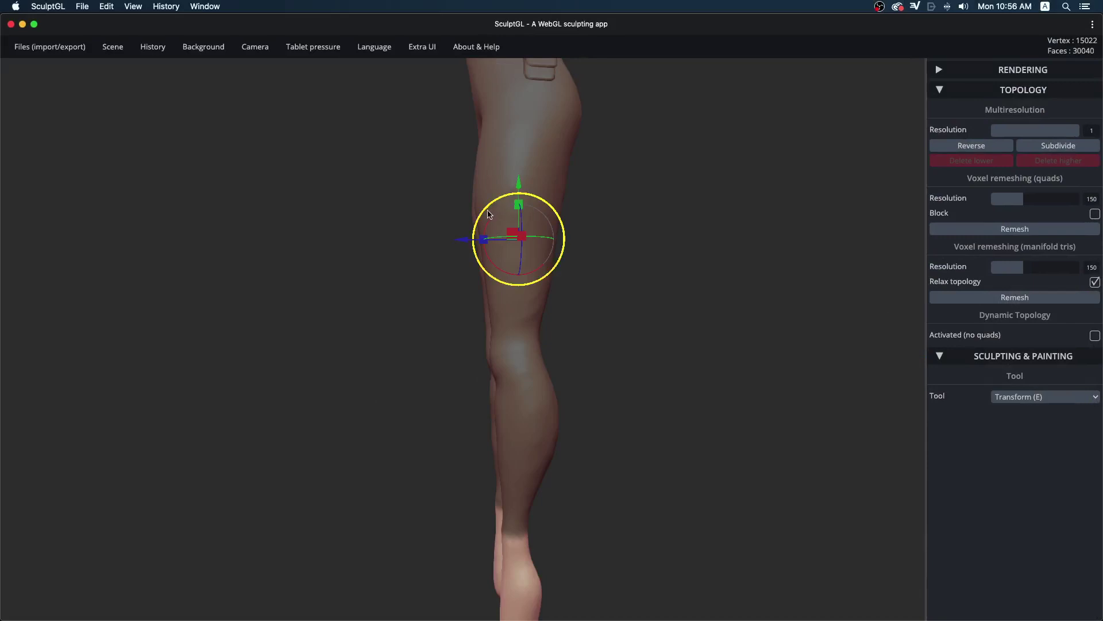
{"action": "mouse_move", "coordinate": [487, 230]}
{"action": "left_mouse_down"}
{"action": "mouse_move", "coordinate": [722, 189]}
{"action": "mouse_move", "coordinate": [726, 208]}
{"action": "left_mouse_up"}
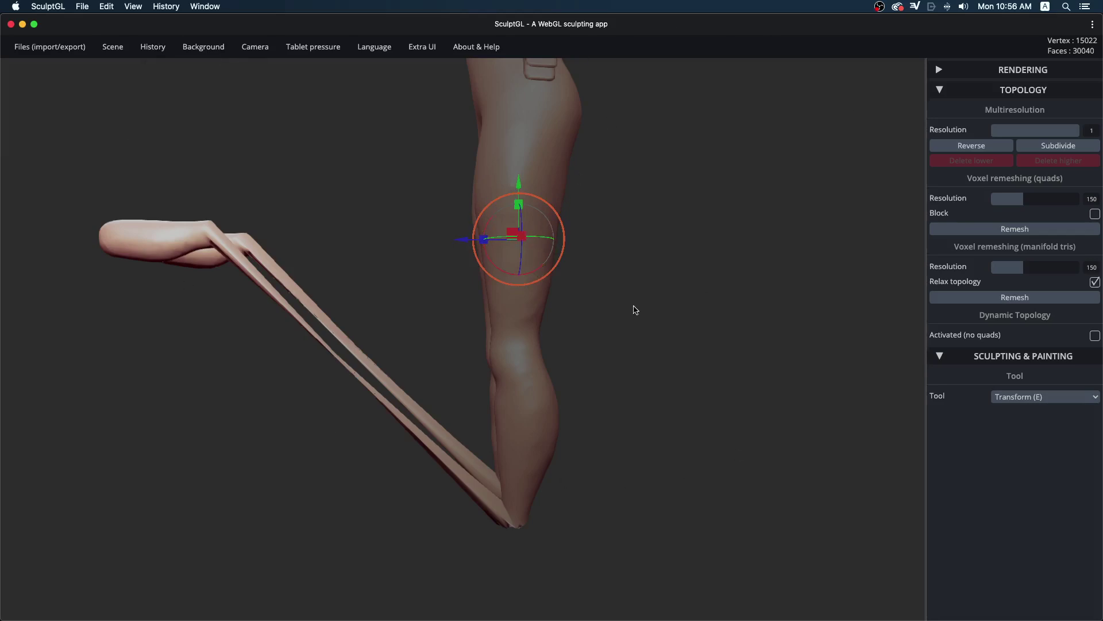
{"action": "key", "text": "1"}
{"action": "key", "text": "ctrl+z"}
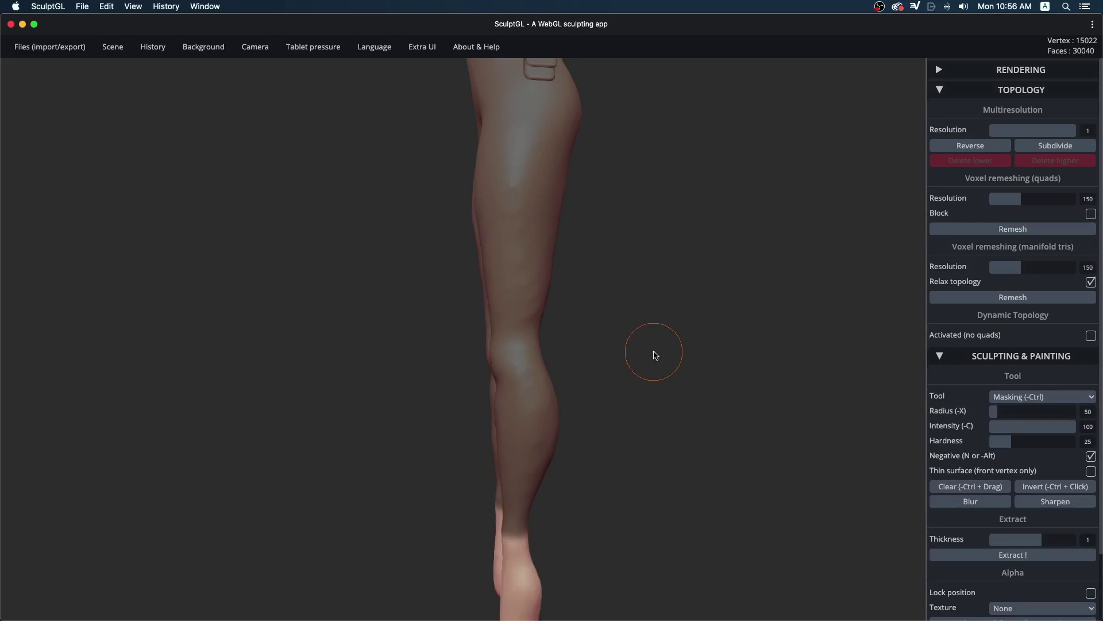
Clear the existing mask with the Masking tool.
{"action": "key", "text": "e"}
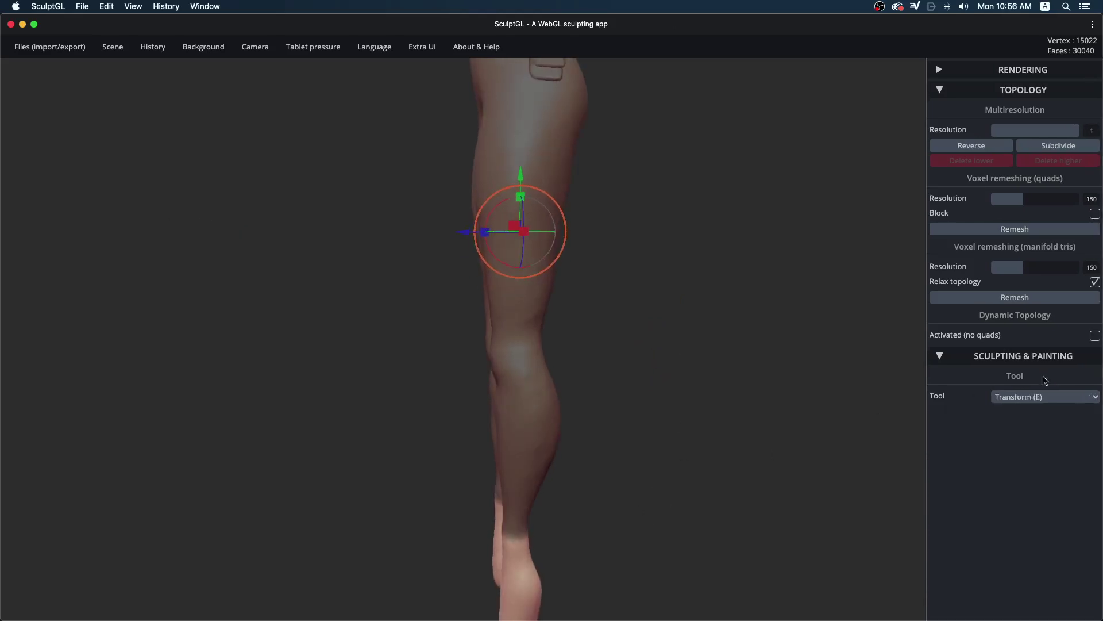
{"action": "left_click", "coordinate": [1031, 398]}
{"action": "left_click", "coordinate": [1032, 376]}
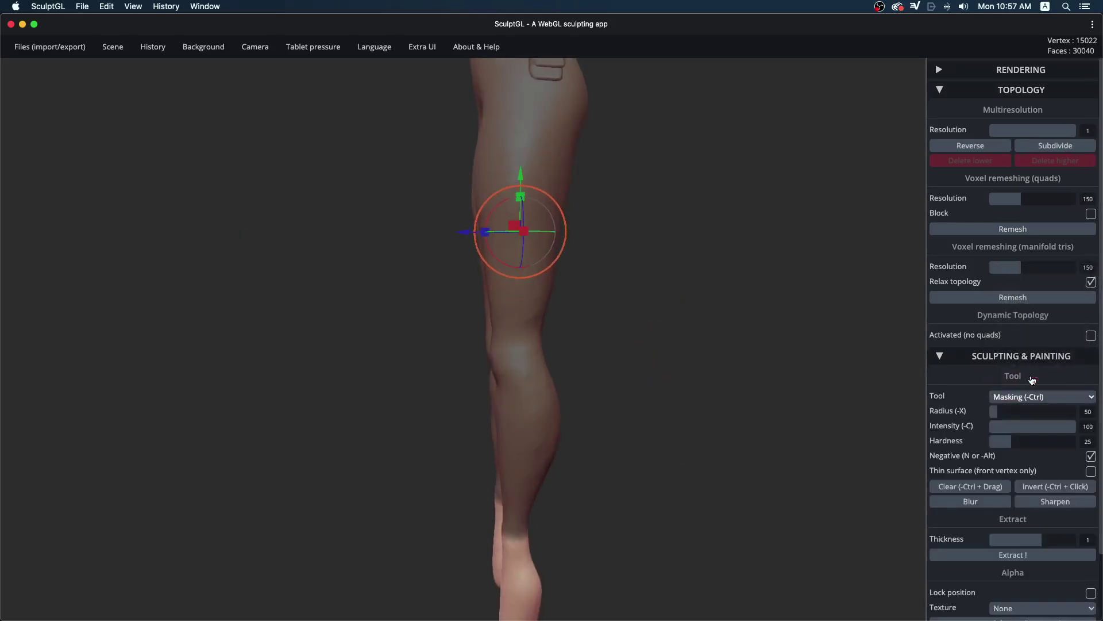
{"action": "left_click", "coordinate": [970, 486]}
Orbit to the front and invert the mask so it covers the whole figure.
{"action": "mouse_move", "coordinate": [685, 503]}
{"action": "left_mouse_down"}
{"action": "mouse_move", "coordinate": [805, 510]}
{"action": "mouse_move", "coordinate": [628, 502]}
{"action": "left_mouse_up"}
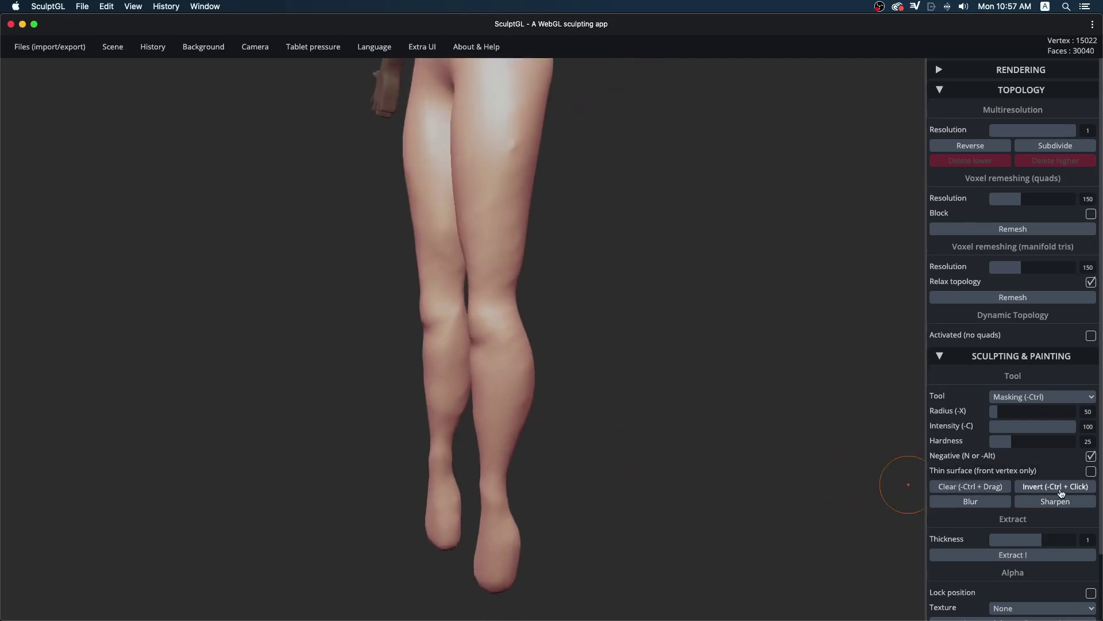
{"action": "left_click_drag", "start_coordinate": [660, 347], "coordinate": [648, 364]}
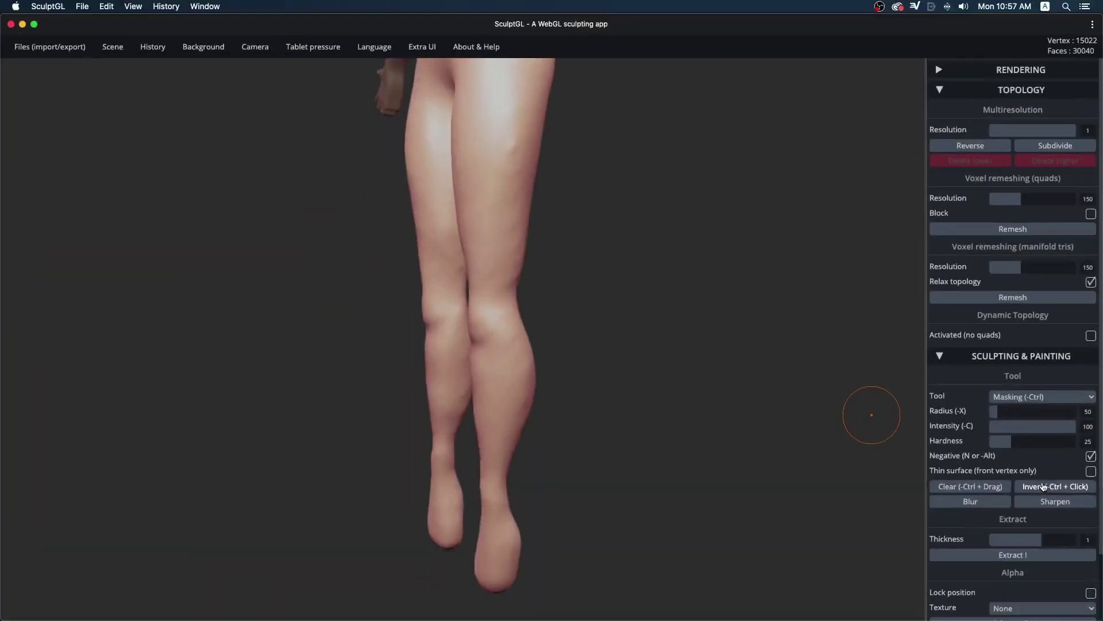
{"action": "left_click", "coordinate": [1083, 489]}
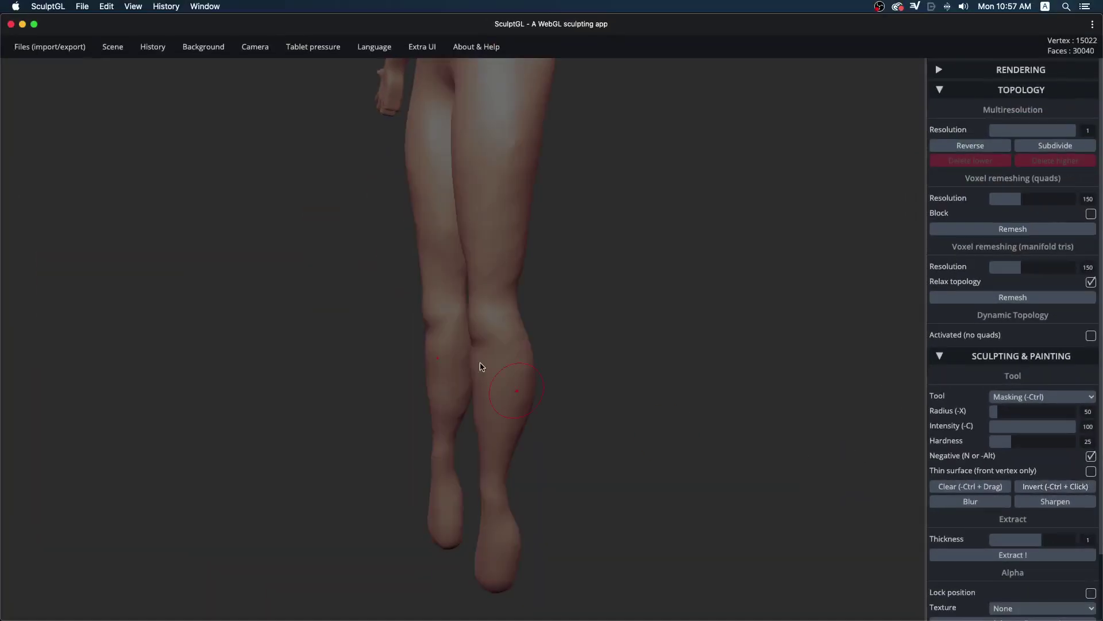
{"action": "mouse_move", "coordinate": [505, 236]}
{"action": "right_mouse_down"}
{"action": "mouse_move", "coordinate": [493, 259]}
{"action": "mouse_move", "coordinate": [586, 327]}
{"action": "mouse_move", "coordinate": [693, 333]}
{"action": "mouse_move", "coordinate": [485, 316]}
{"action": "mouse_move", "coordinate": [526, 322]}
{"action": "right_mouse_up"}
{"action": "left_click", "coordinate": [1040, 398]}
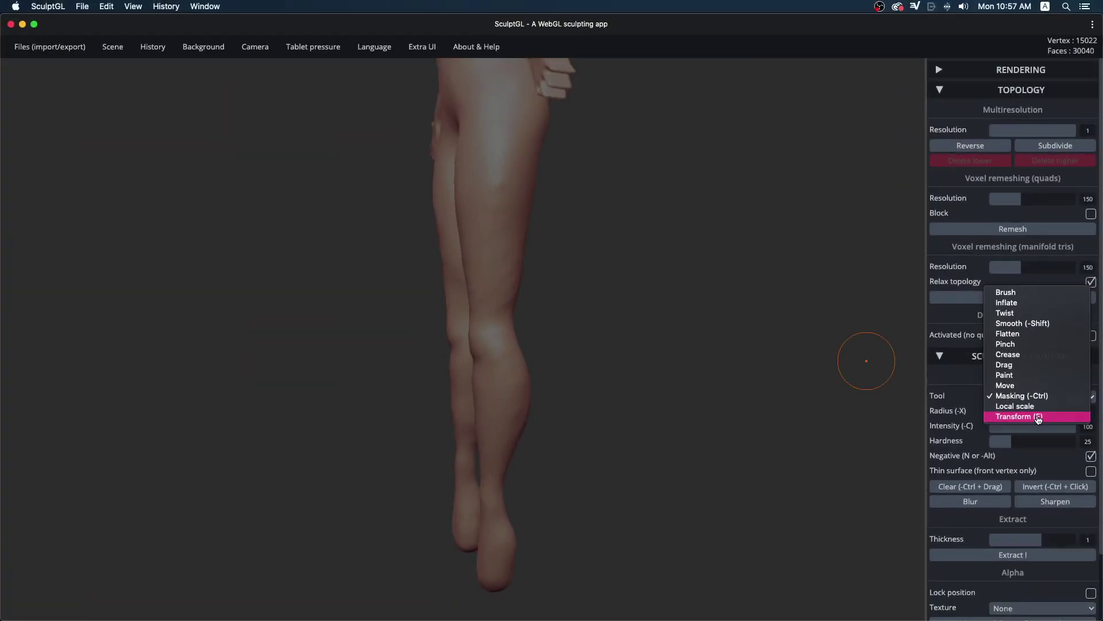
Select Transform, orbit the figure to a front view, then reselect Masking (Negative on).
{"action": "left_click", "coordinate": [1037, 415]}
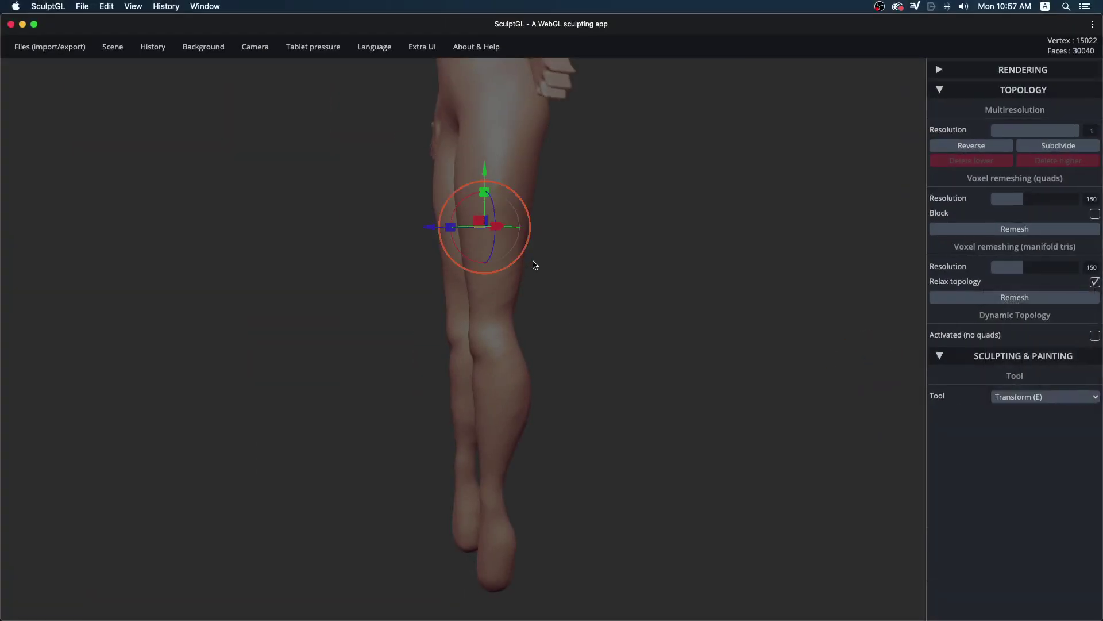
{"action": "mouse_move", "coordinate": [561, 207]}
{"action": "left_mouse_down"}
{"action": "mouse_move", "coordinate": [682, 225]}
{"action": "mouse_move", "coordinate": [597, 195]}
{"action": "left_mouse_up"}
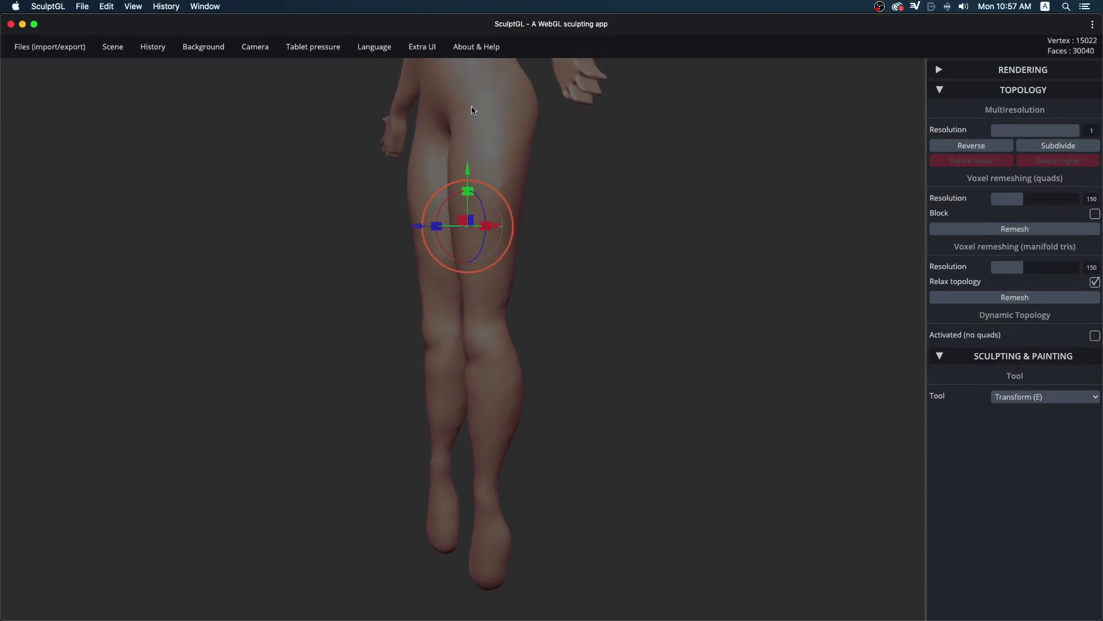
{"action": "left_click_drag", "start_coordinate": [535, 198], "coordinate": [473, 178]}
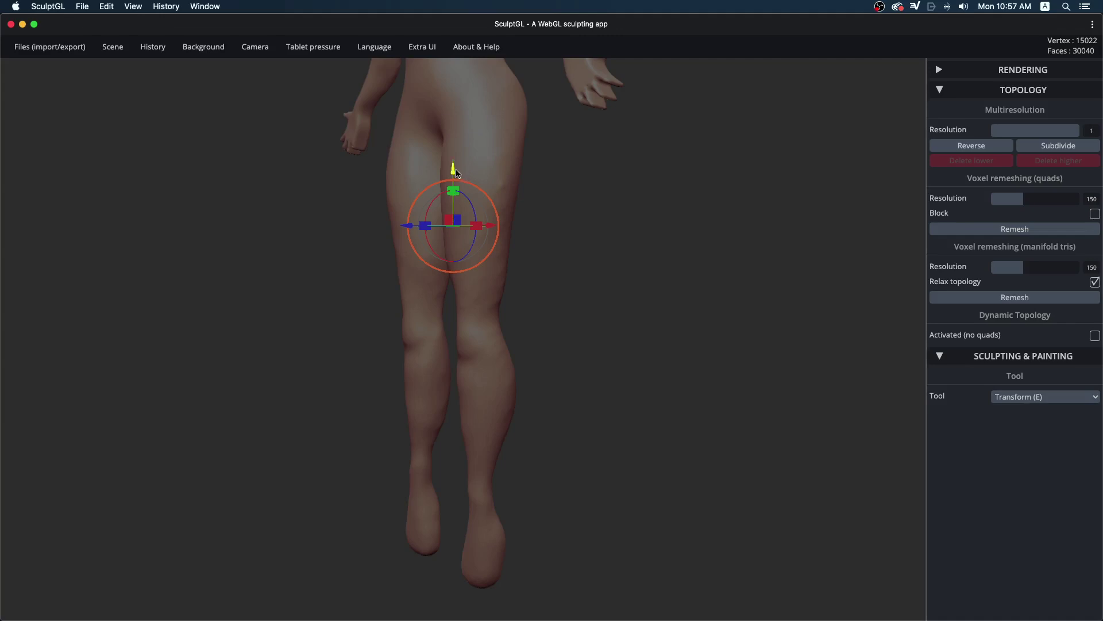
{"action": "left_click_drag", "start_coordinate": [464, 253], "coordinate": [463, 253]}
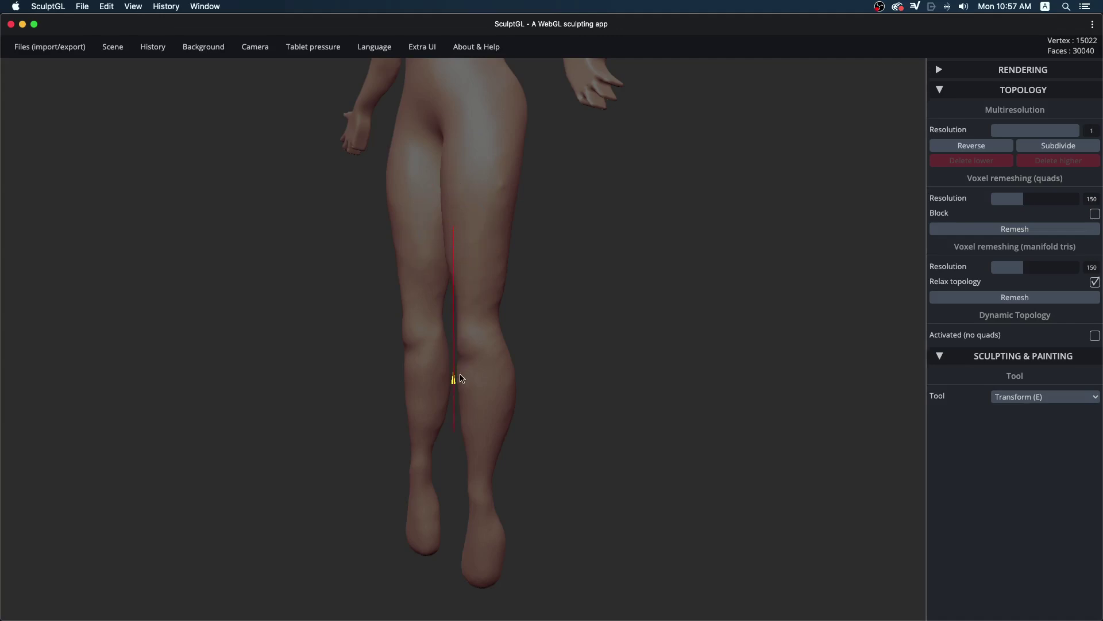
{"action": "left_click_drag", "start_coordinate": [459, 408], "coordinate": [718, 399]}
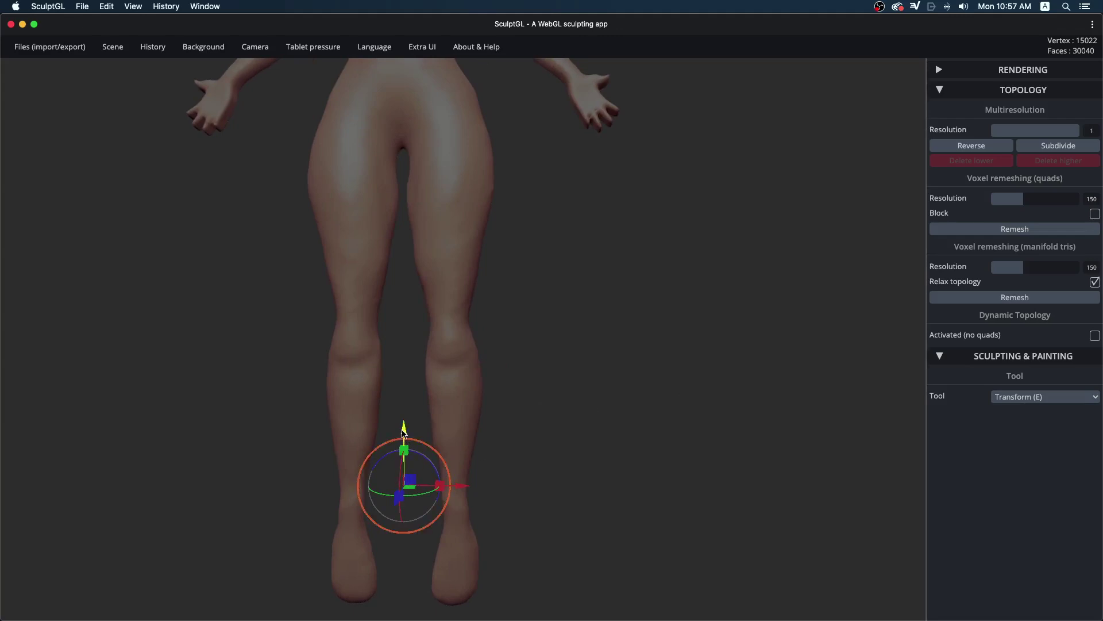
{"action": "left_click_drag", "start_coordinate": [404, 432], "coordinate": [315, 466]}
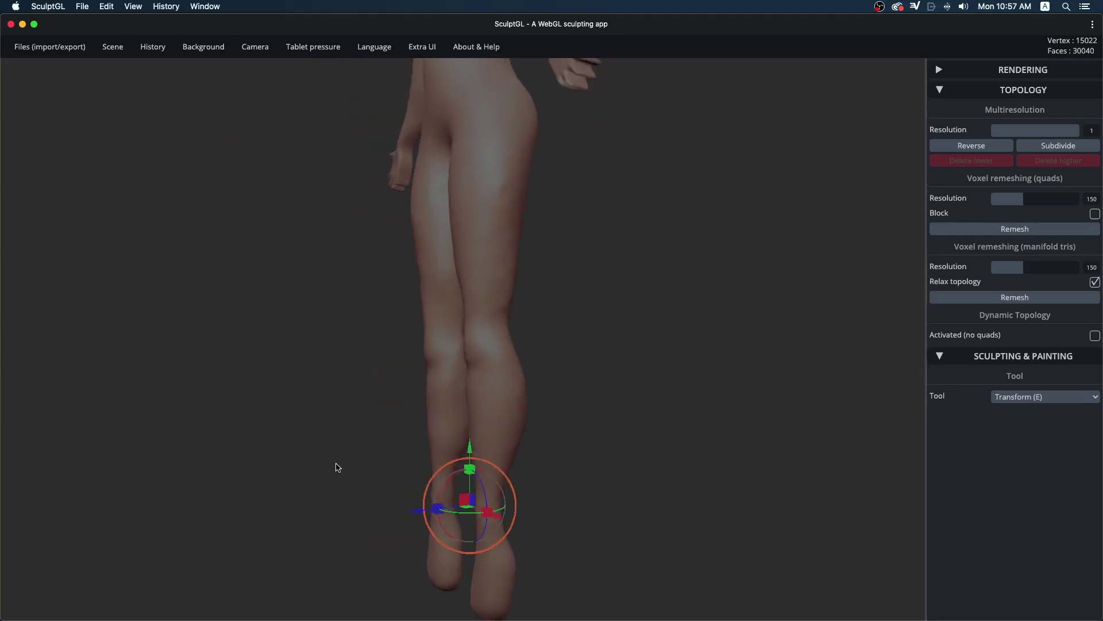
{"action": "left_click", "coordinate": [1034, 405]}
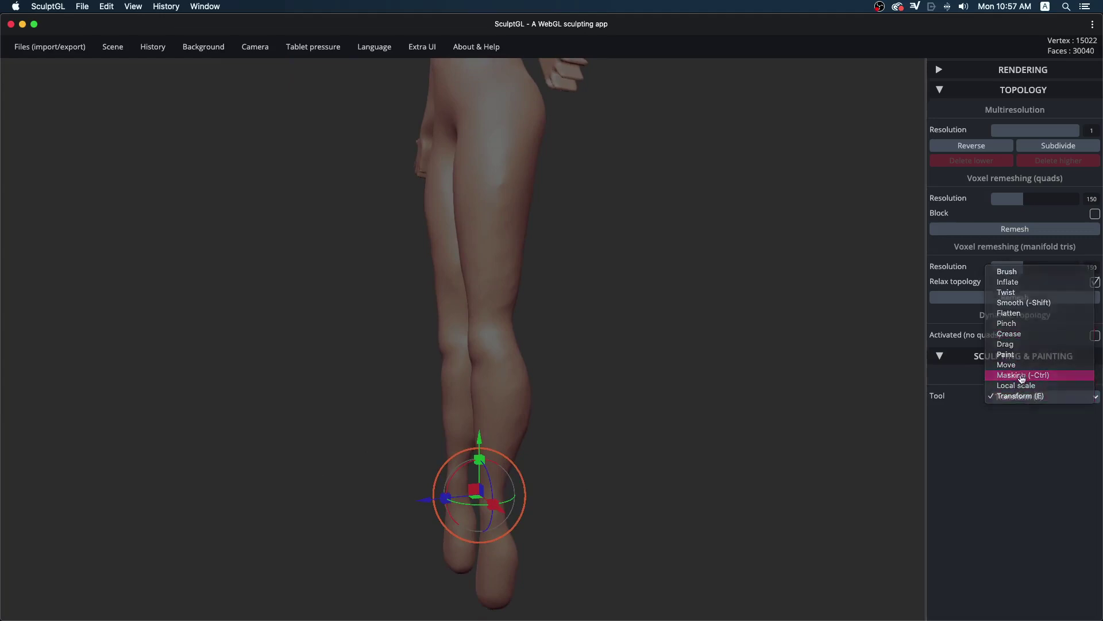
{"action": "left_click", "coordinate": [1020, 377]}
Invert the mask, paint over both feet, and invert again so only the feet are free.
{"action": "left_click", "coordinate": [1045, 488]}
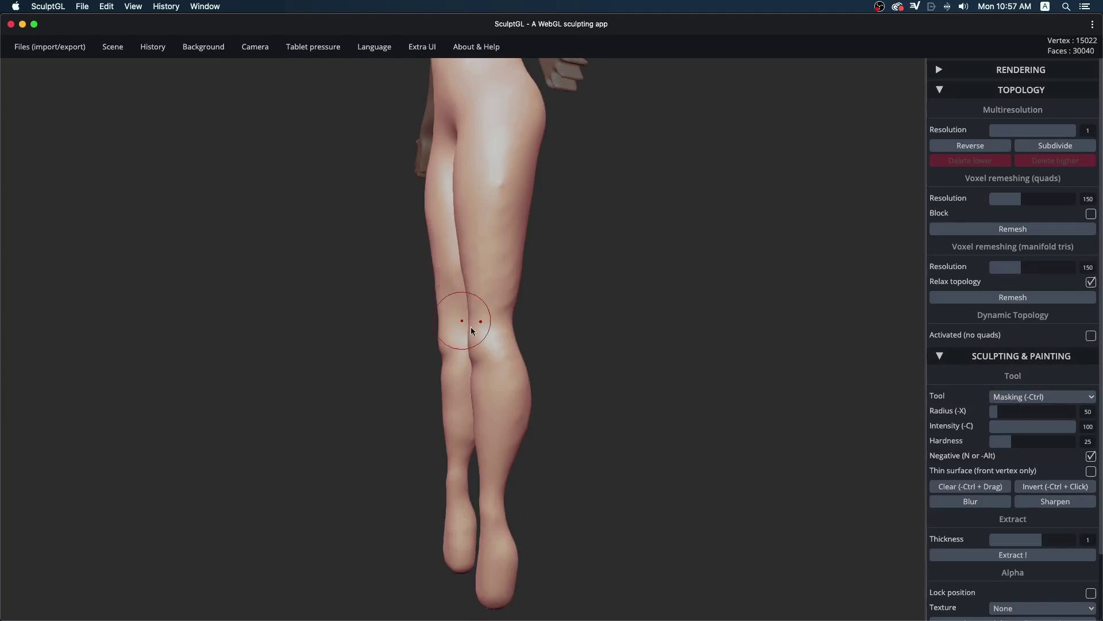
{"action": "left_click_drag", "start_coordinate": [621, 476], "coordinate": [562, 506]}
{"action": "left_click_drag", "start_coordinate": [487, 550], "coordinate": [423, 552]}
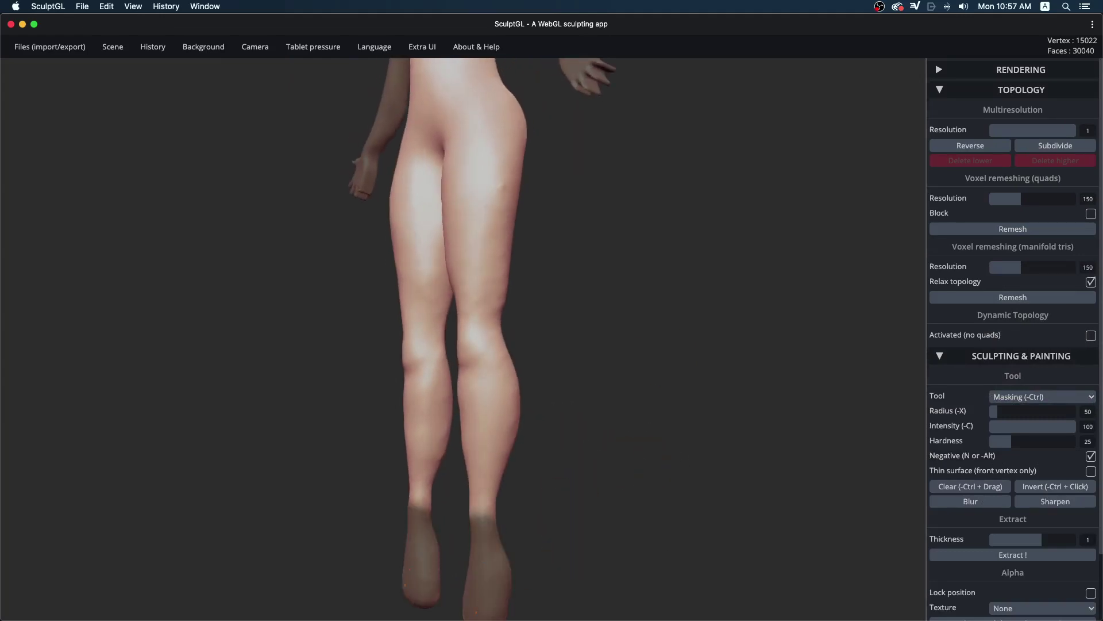
{"action": "mouse_move", "coordinate": [613, 517]}
{"action": "left_mouse_down"}
{"action": "mouse_move", "coordinate": [441, 540]}
{"action": "mouse_move", "coordinate": [614, 554]}
{"action": "mouse_move", "coordinate": [514, 534]}
{"action": "mouse_move", "coordinate": [579, 480]}
{"action": "left_mouse_up"}
{"action": "mouse_move", "coordinate": [499, 597]}
{"action": "left_mouse_down"}
{"action": "mouse_move", "coordinate": [473, 522]}
{"action": "mouse_move", "coordinate": [714, 482]}
{"action": "mouse_move", "coordinate": [616, 502]}
{"action": "left_mouse_up"}
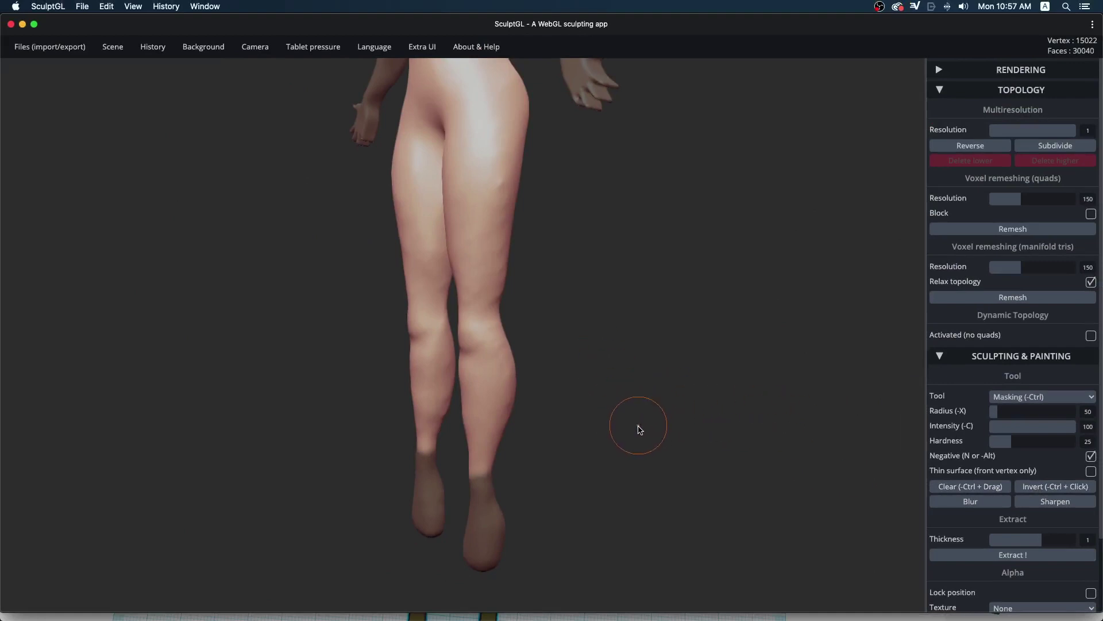
{"action": "left_click", "coordinate": [641, 429], "text": "ctrl"}
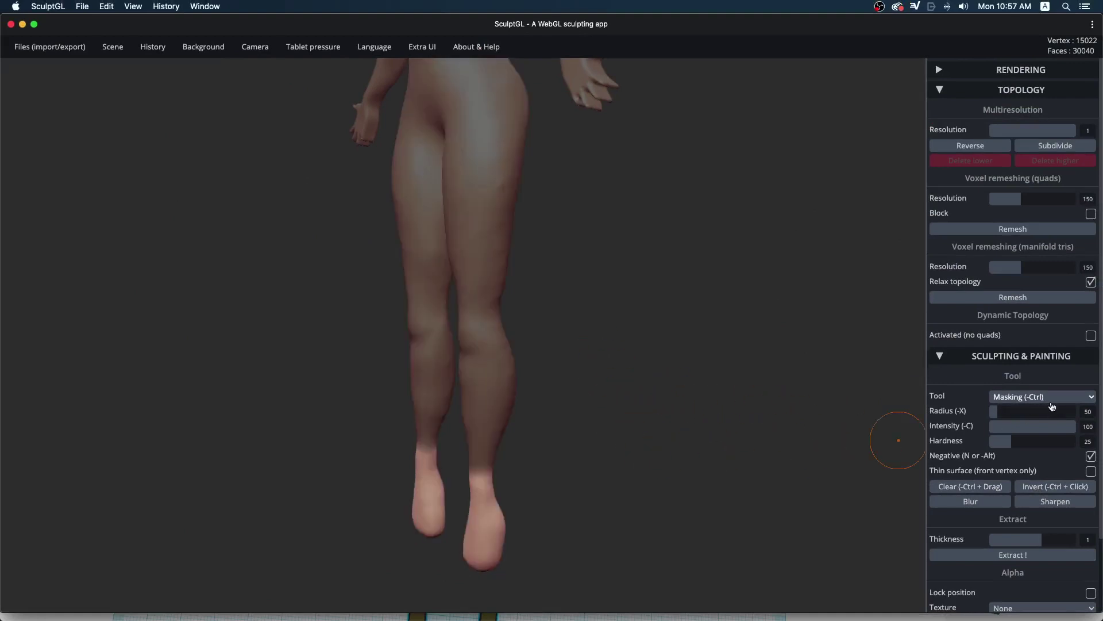
{"action": "left_click", "coordinate": [1049, 486]}
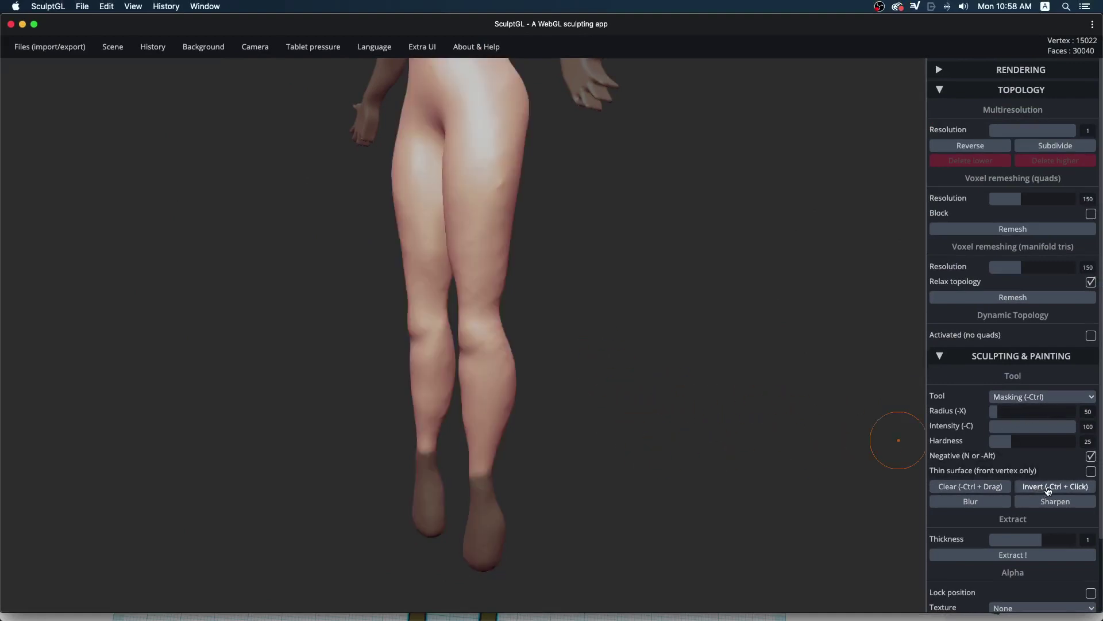
{"action": "left_click", "coordinate": [1035, 399]}
Rotate both feet to point forward and lower them with the Transform gizmo.
{"action": "left_click", "coordinate": [1032, 418]}
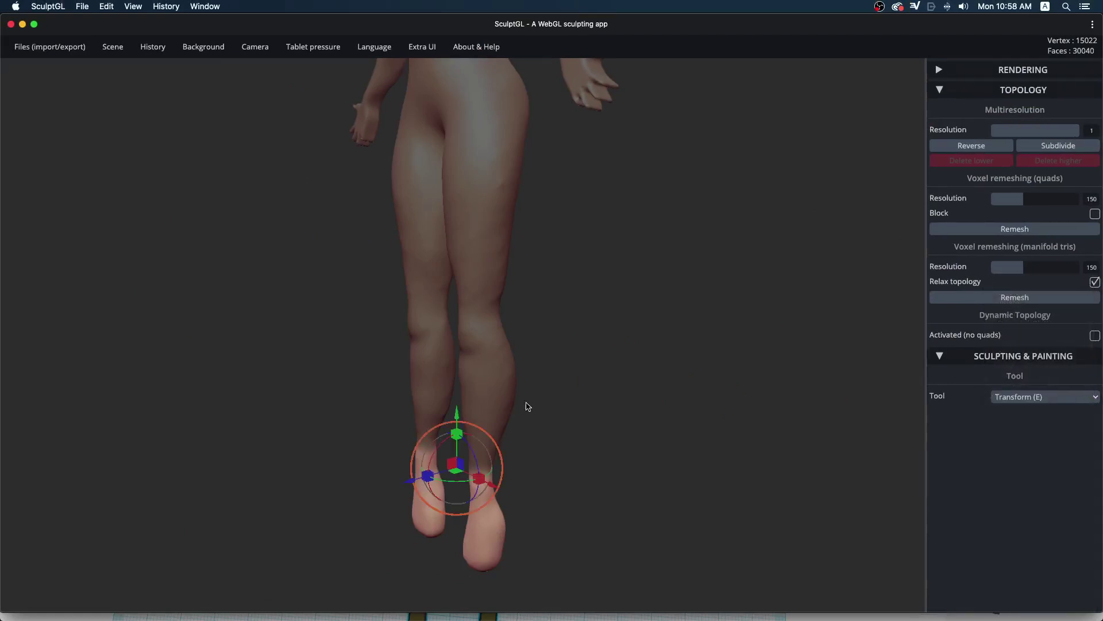
{"action": "left_click_drag", "start_coordinate": [434, 457], "coordinate": [530, 376]}
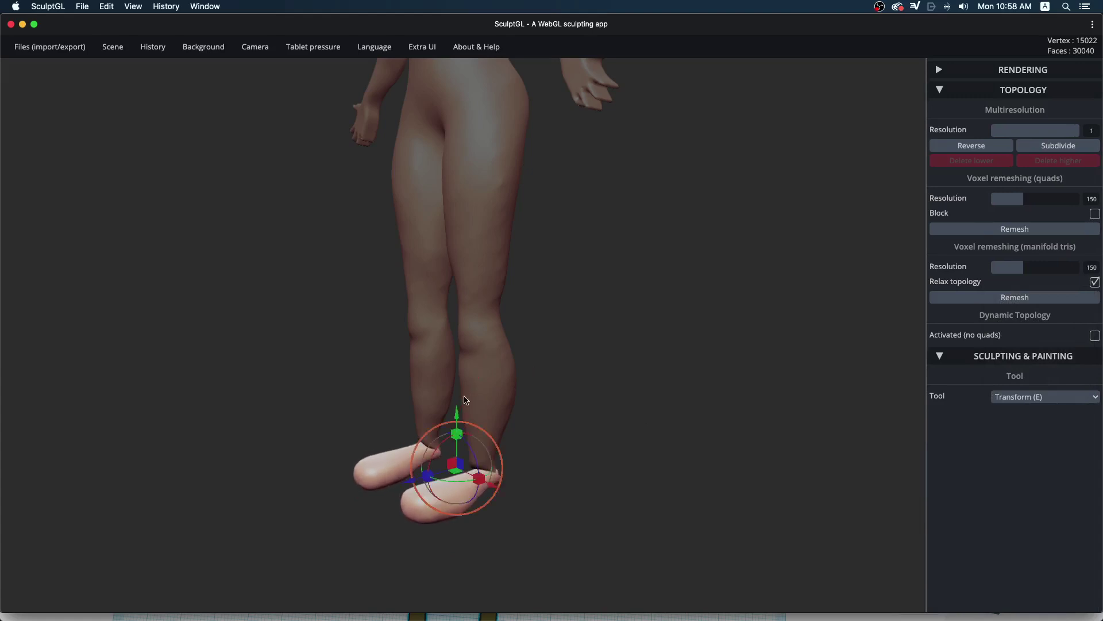
{"action": "mouse_move", "coordinate": [457, 415]}
{"action": "left_mouse_down"}
{"action": "mouse_move", "coordinate": [462, 525]}
{"action": "mouse_move", "coordinate": [437, 499]}
{"action": "left_mouse_up"}
{"action": "mouse_move", "coordinate": [603, 483]}
{"action": "left_mouse_down"}
{"action": "mouse_move", "coordinate": [743, 443]}
{"action": "mouse_move", "coordinate": [790, 470]}
{"action": "mouse_move", "coordinate": [914, 425]}
{"action": "left_mouse_up"}
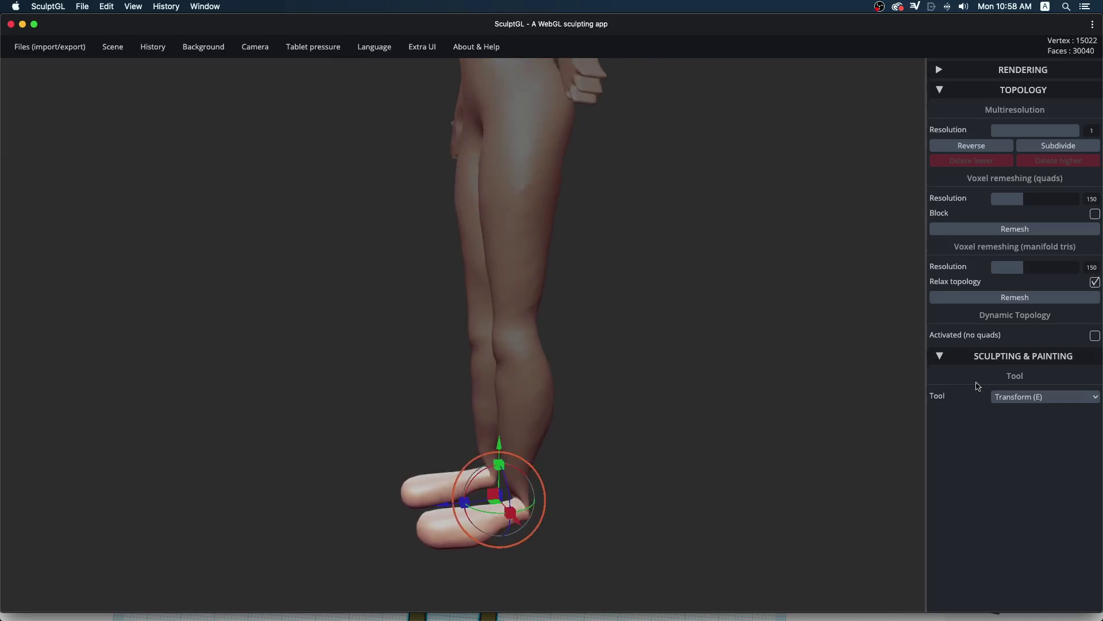
Switch to the Inflate brush at radius 57, intensity 14.
{"action": "left_click", "coordinate": [1041, 399]}
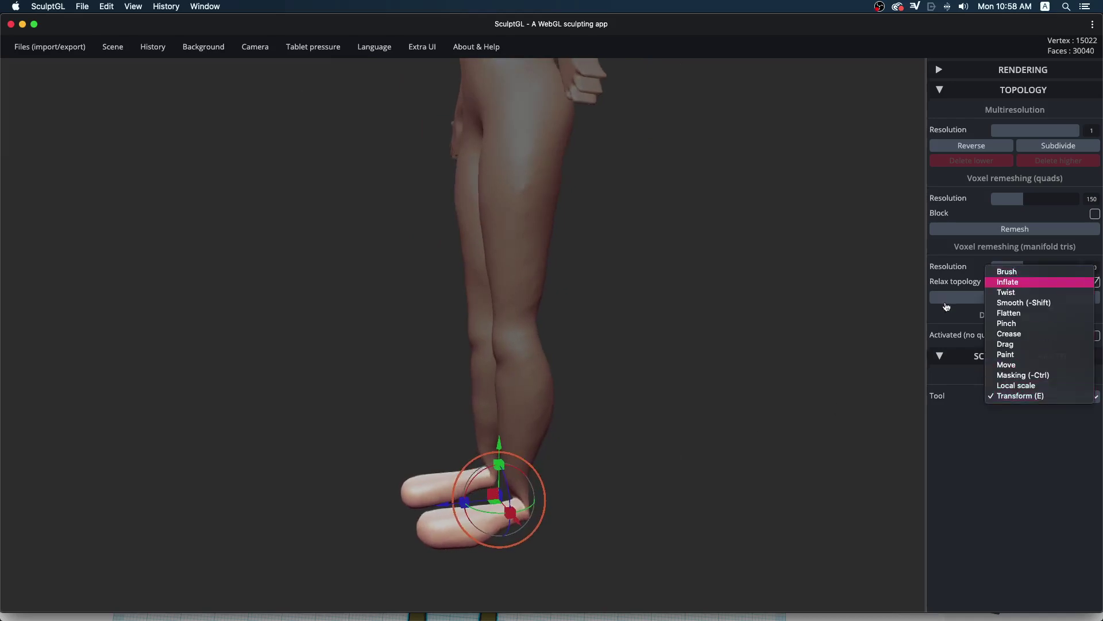
{"action": "left_click", "coordinate": [1008, 282]}
{"action": "key", "text": "ctrl+z"}
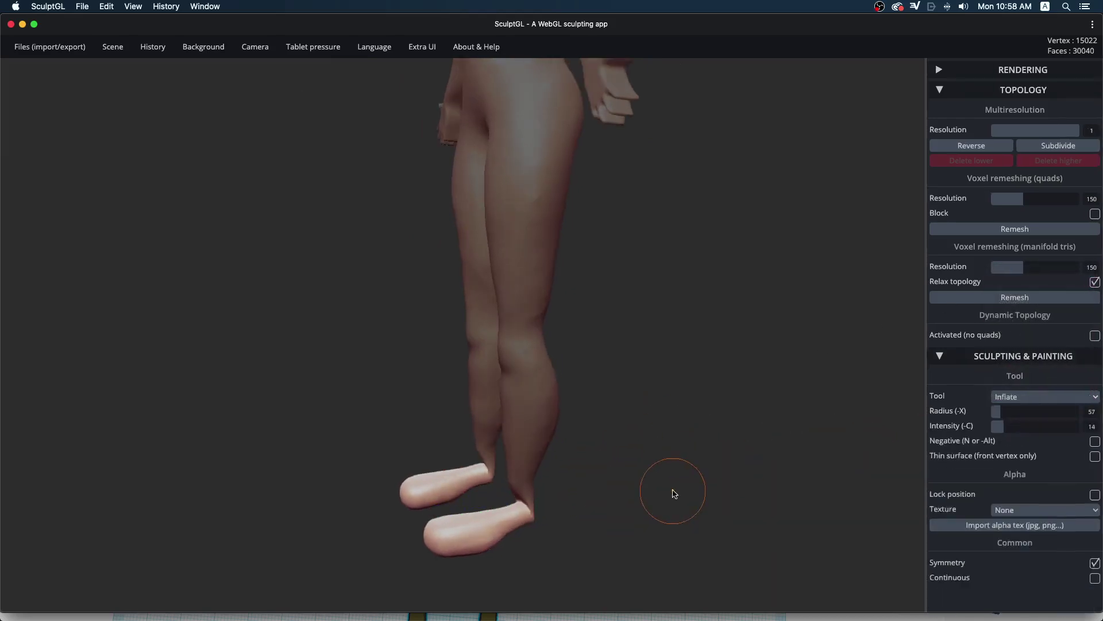
Clear the mask from the whole figure using the Masking tool.
{"action": "left_click", "coordinate": [1049, 398]}
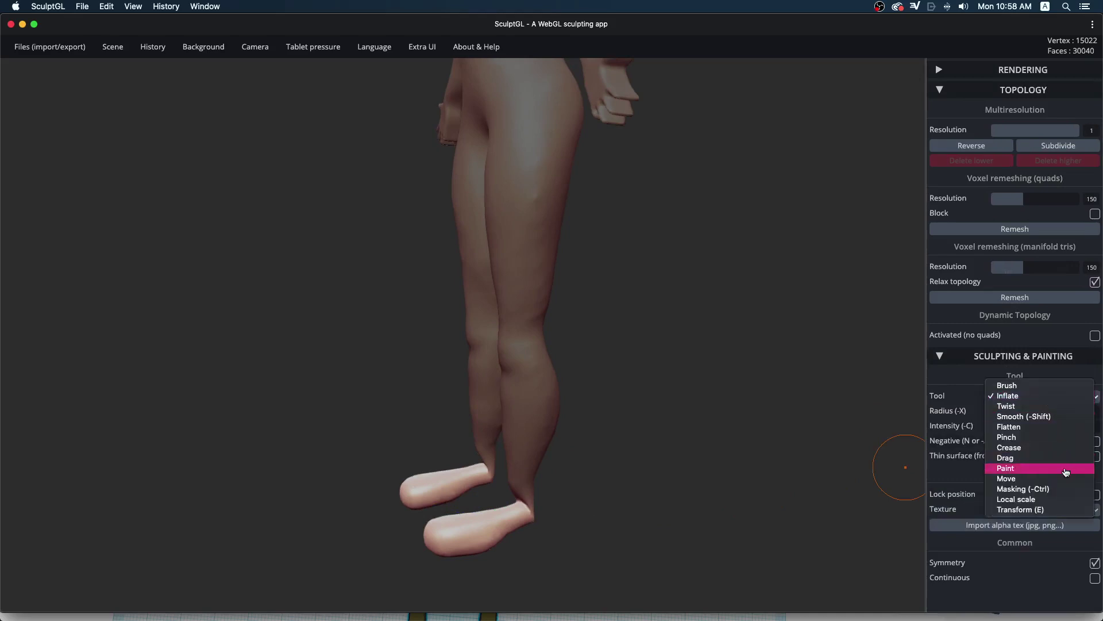
{"action": "left_click", "coordinate": [1041, 419]}
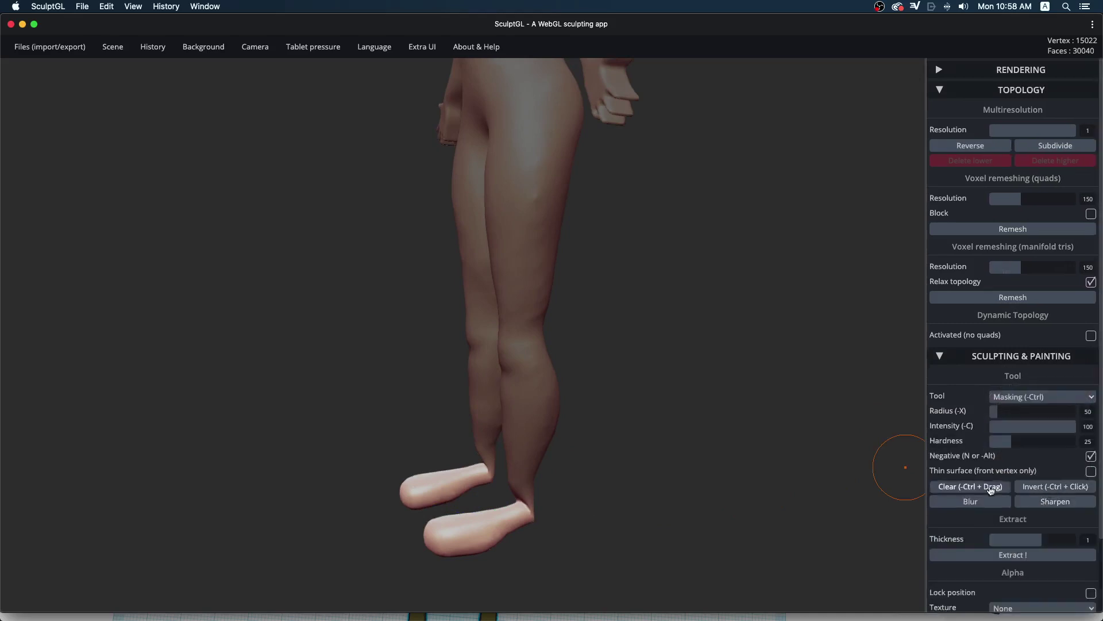
{"action": "left_click", "coordinate": [970, 486]}
{"action": "left_click_drag", "start_coordinate": [739, 475], "coordinate": [903, 424]}
Reselect Inflate and shrink its radius from 57 to 37, checking the feet from behind.
{"action": "left_click", "coordinate": [1042, 397]}
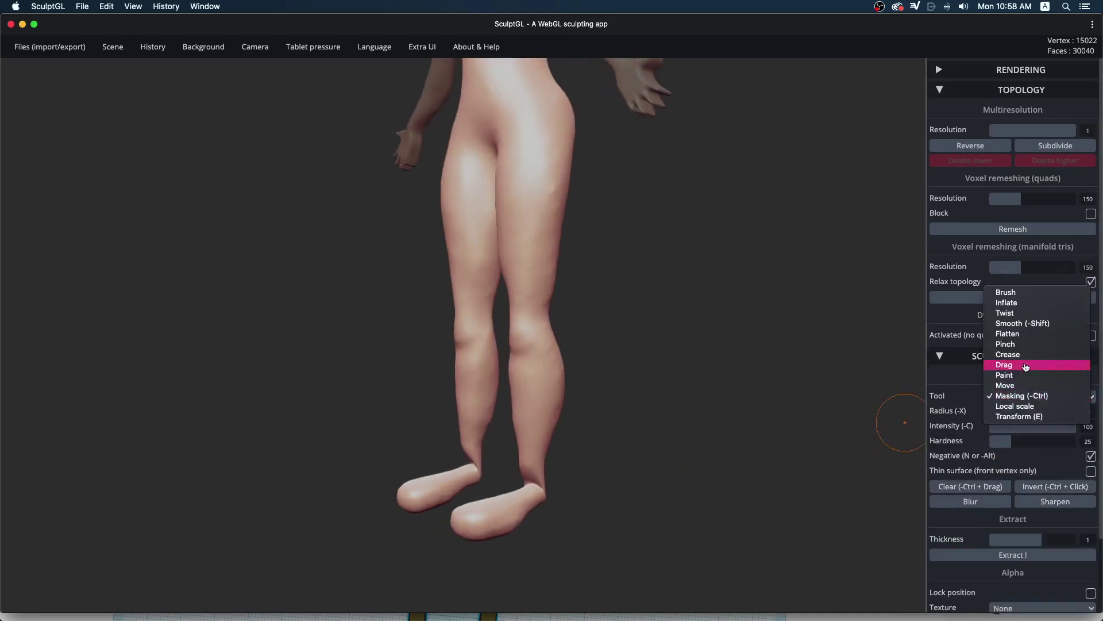
{"action": "left_click", "coordinate": [1040, 302]}
{"action": "key", "text": "x"}
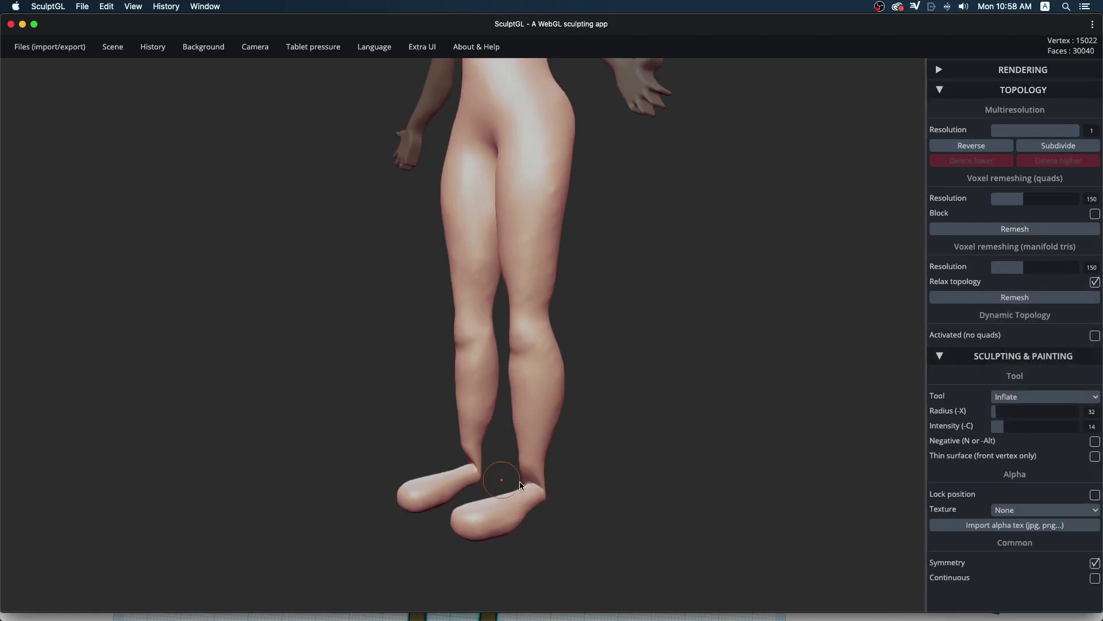
{"action": "mouse_move", "coordinate": [519, 481]}
{"action": "right_mouse_down"}
{"action": "mouse_move", "coordinate": [522, 464]}
{"action": "mouse_move", "coordinate": [495, 512]}
{"action": "mouse_move", "coordinate": [364, 494]}
{"action": "right_mouse_up"}
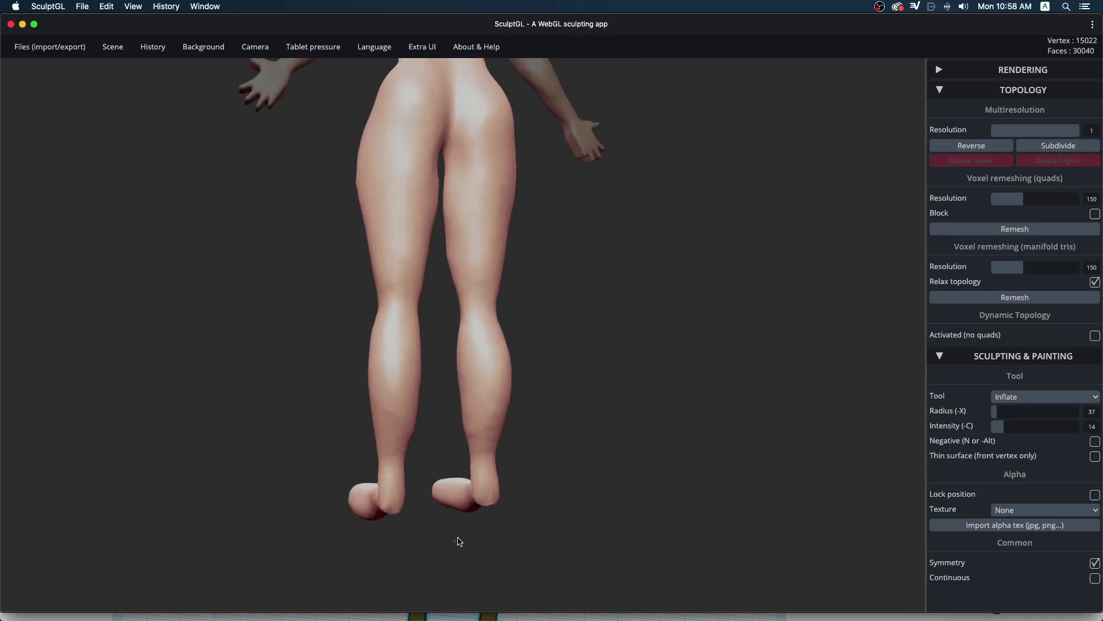
{"action": "mouse_move", "coordinate": [458, 540]}
{"action": "right_mouse_down"}
{"action": "mouse_move", "coordinate": [460, 448]}
{"action": "mouse_move", "coordinate": [640, 517]}
{"action": "mouse_move", "coordinate": [667, 477]}
{"action": "mouse_move", "coordinate": [765, 495]}
{"action": "right_mouse_up"}
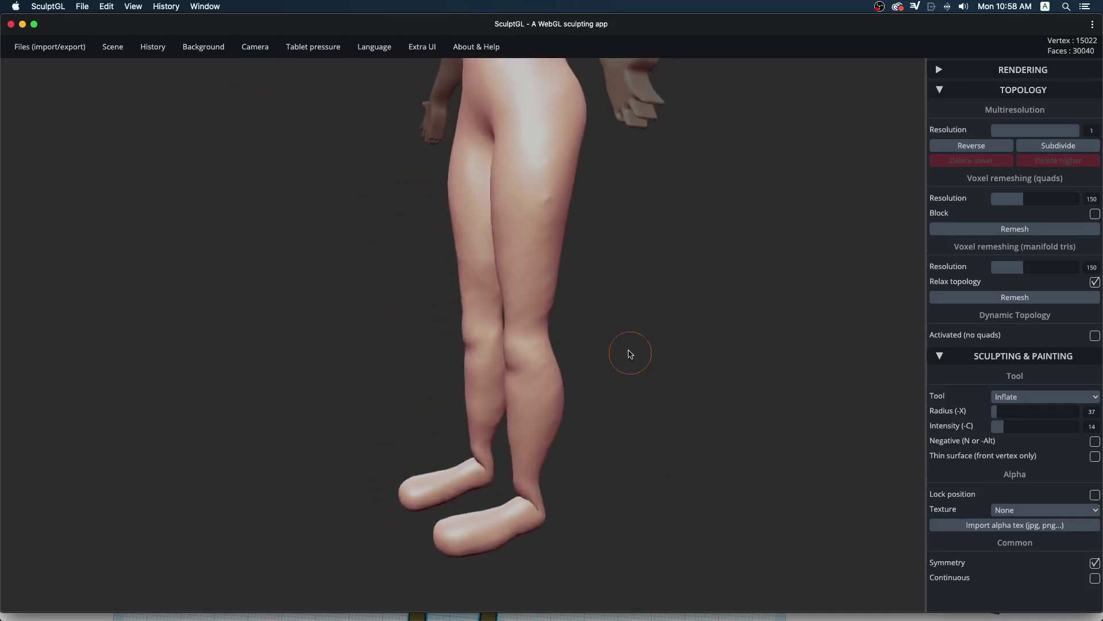
Voxel-remesh the figure to 15888 vertices and lightly inflate the feet from several angles.
{"action": "left_click", "coordinate": [960, 299]}
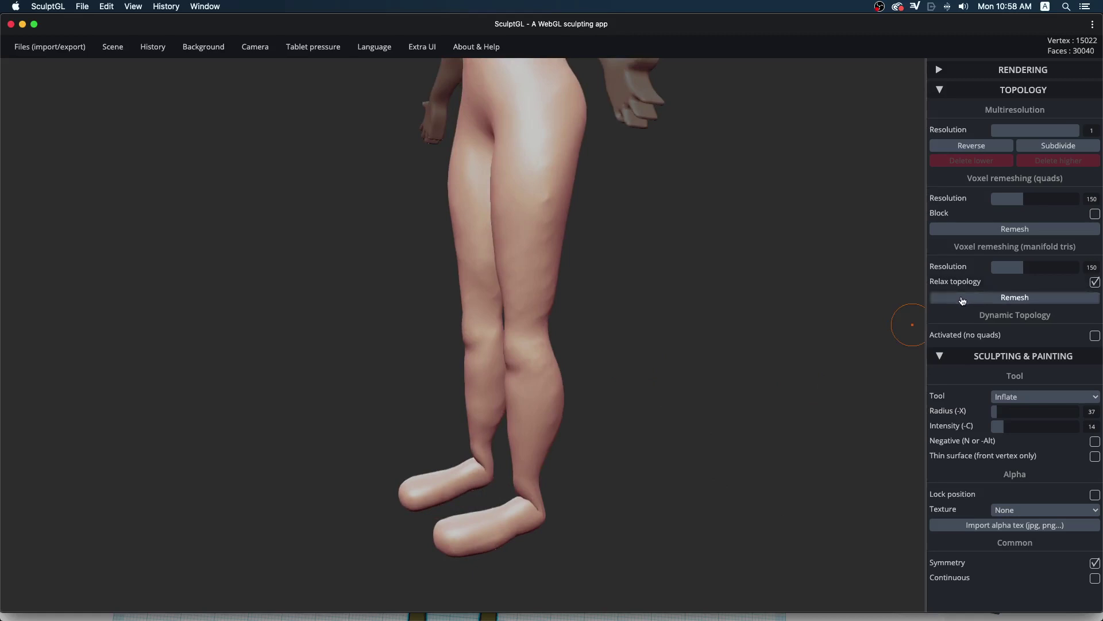
{"action": "right_click_drag", "start_coordinate": [604, 472], "coordinate": [659, 481]}
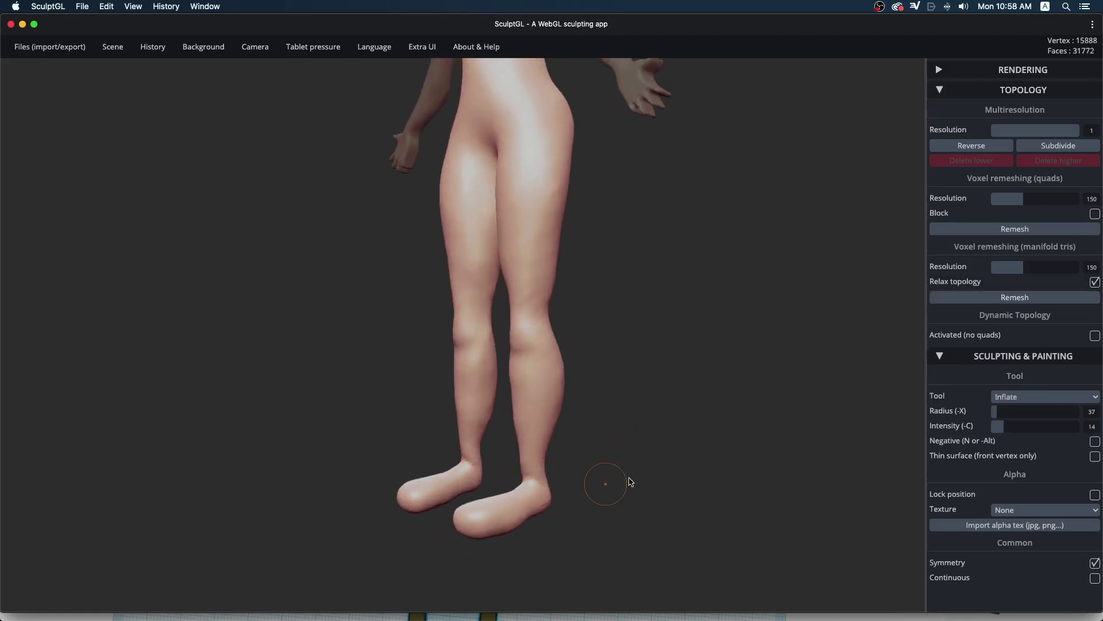
{"action": "mouse_move", "coordinate": [628, 480]}
{"action": "left_mouse_down"}
{"action": "mouse_move", "coordinate": [476, 525]}
{"action": "mouse_move", "coordinate": [443, 522]}
{"action": "mouse_move", "coordinate": [587, 493]}
{"action": "mouse_move", "coordinate": [381, 478]}
{"action": "mouse_move", "coordinate": [483, 449]}
{"action": "mouse_move", "coordinate": [444, 509]}
{"action": "left_mouse_up"}
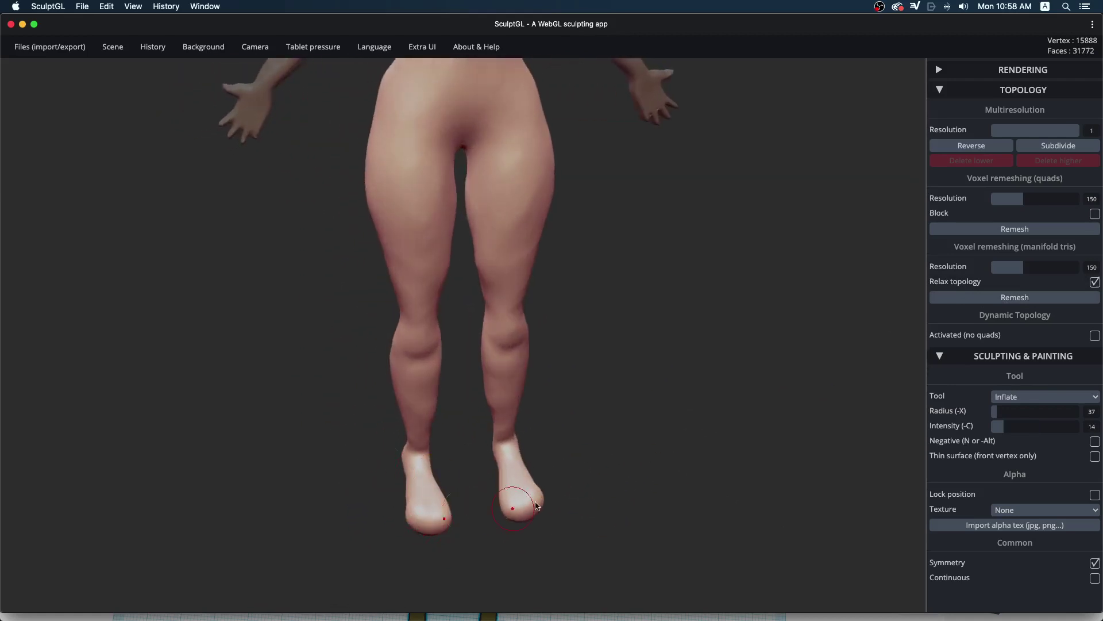
{"action": "left_click_drag", "start_coordinate": [536, 506], "coordinate": [432, 487]}
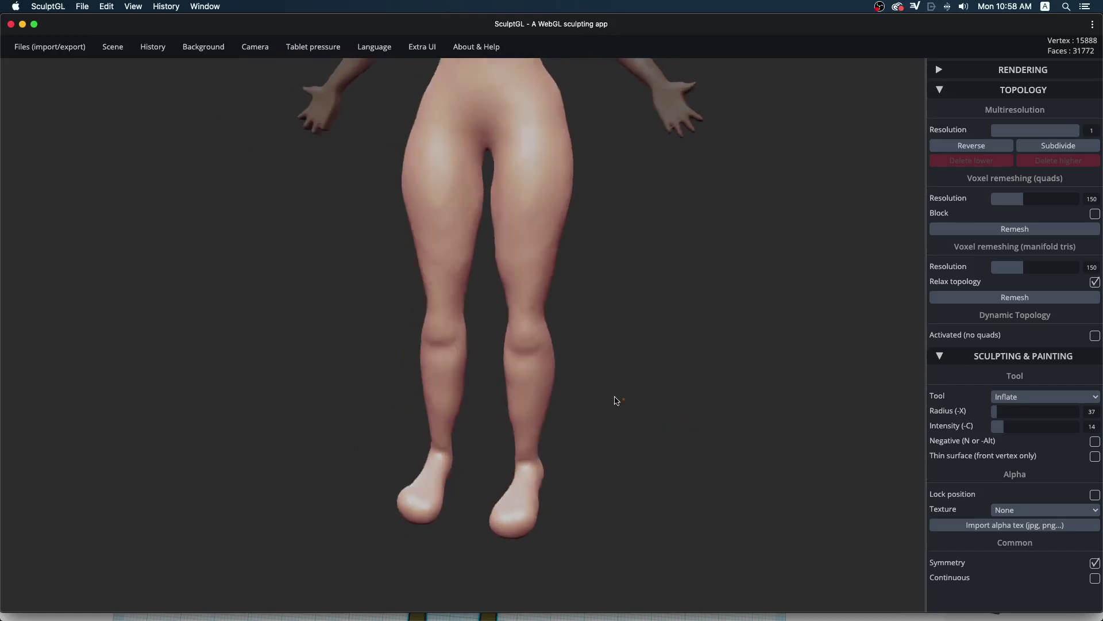
{"action": "mouse_move", "coordinate": [613, 399]}
{"action": "left_mouse_down"}
{"action": "mouse_move", "coordinate": [506, 523]}
{"action": "mouse_move", "coordinate": [639, 470]}
{"action": "mouse_move", "coordinate": [562, 522]}
{"action": "mouse_move", "coordinate": [425, 494]}
{"action": "mouse_move", "coordinate": [377, 609]}
{"action": "mouse_move", "coordinate": [556, 582]}
{"action": "left_mouse_up"}
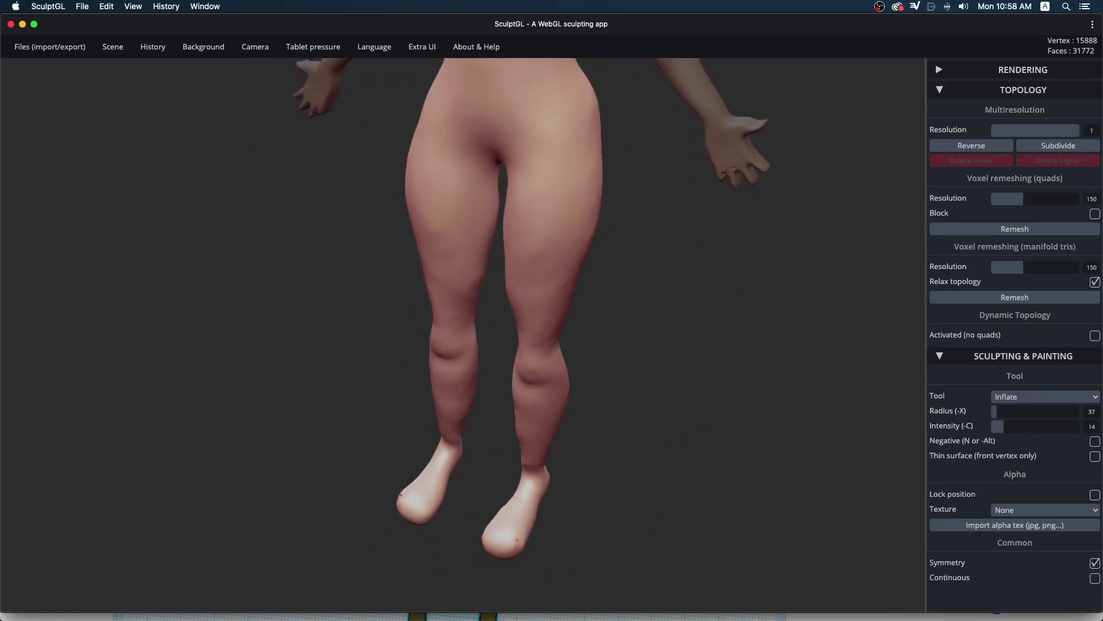
{"action": "key", "text": "f"}
{"action": "key", "text": "ctrl"}
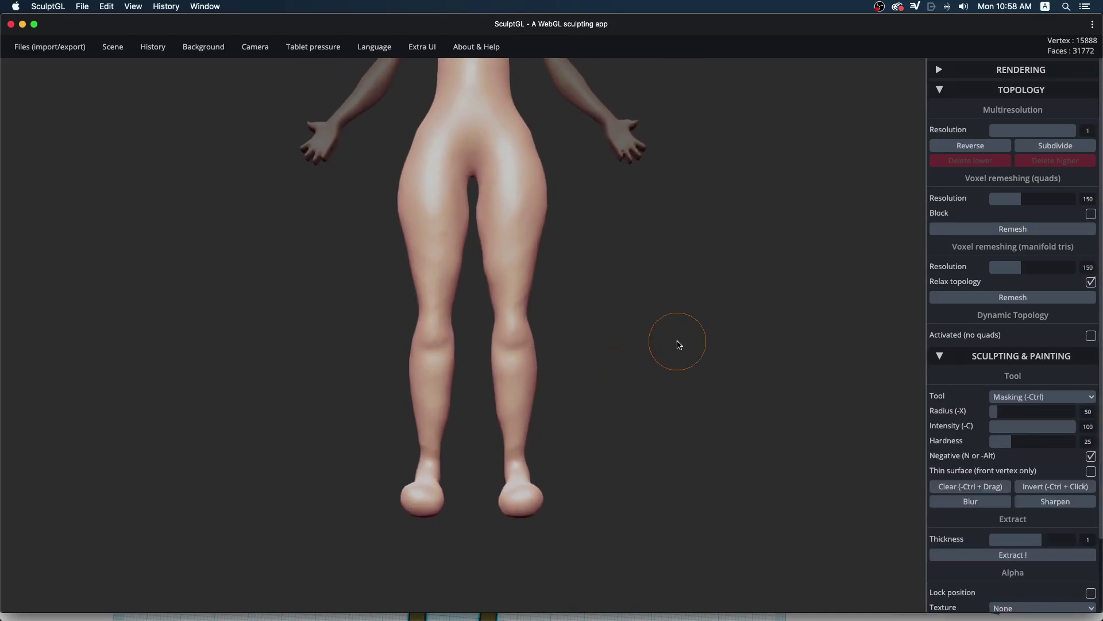
{"action": "left_click_drag", "start_coordinate": [586, 461], "coordinate": [518, 424]}
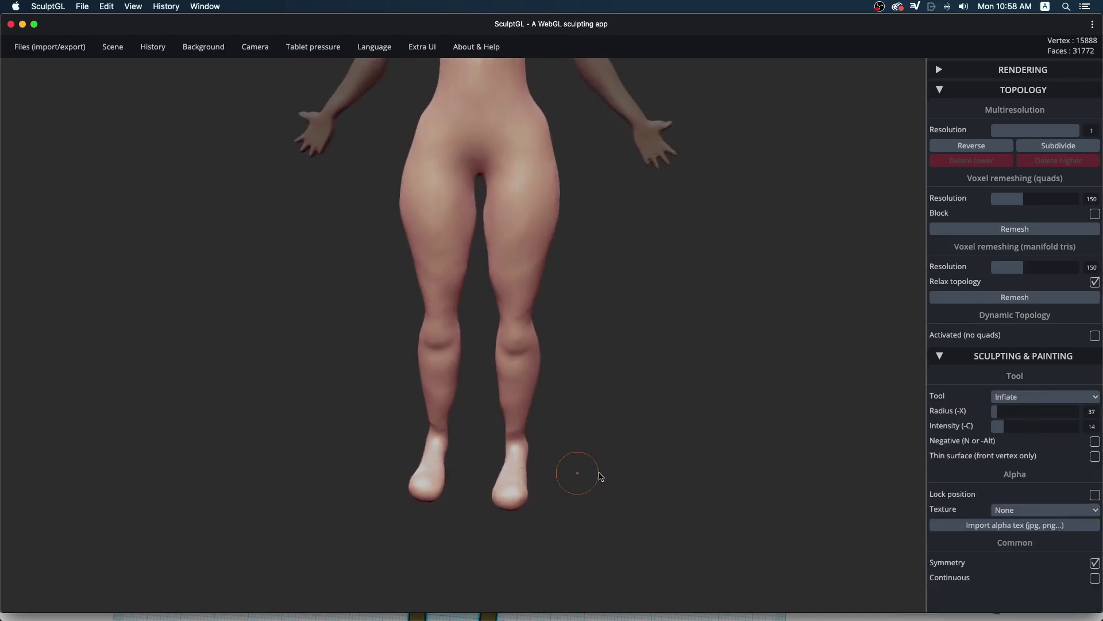
{"action": "left_click_drag", "start_coordinate": [601, 476], "coordinate": [328, 412]}
{"action": "key", "text": "f"}
{"action": "key", "text": "ctrl"}
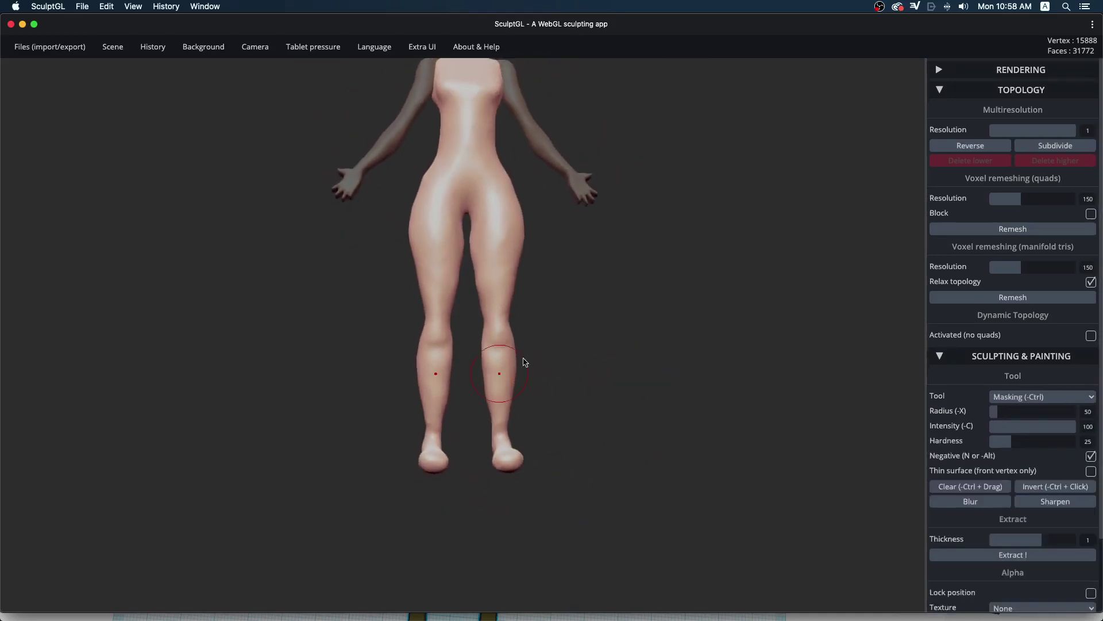
{"action": "left_click_drag", "start_coordinate": [524, 362], "coordinate": [562, 464]}
{"action": "mouse_move", "coordinate": [628, 446]}
{"action": "left_mouse_down"}
{"action": "mouse_move", "coordinate": [368, 458]}
{"action": "mouse_move", "coordinate": [590, 451]}
{"action": "mouse_move", "coordinate": [463, 480]}
{"action": "mouse_move", "coordinate": [591, 463]}
{"action": "mouse_move", "coordinate": [683, 426]}
{"action": "mouse_move", "coordinate": [620, 488]}
{"action": "mouse_move", "coordinate": [620, 454]}
{"action": "left_mouse_up"}
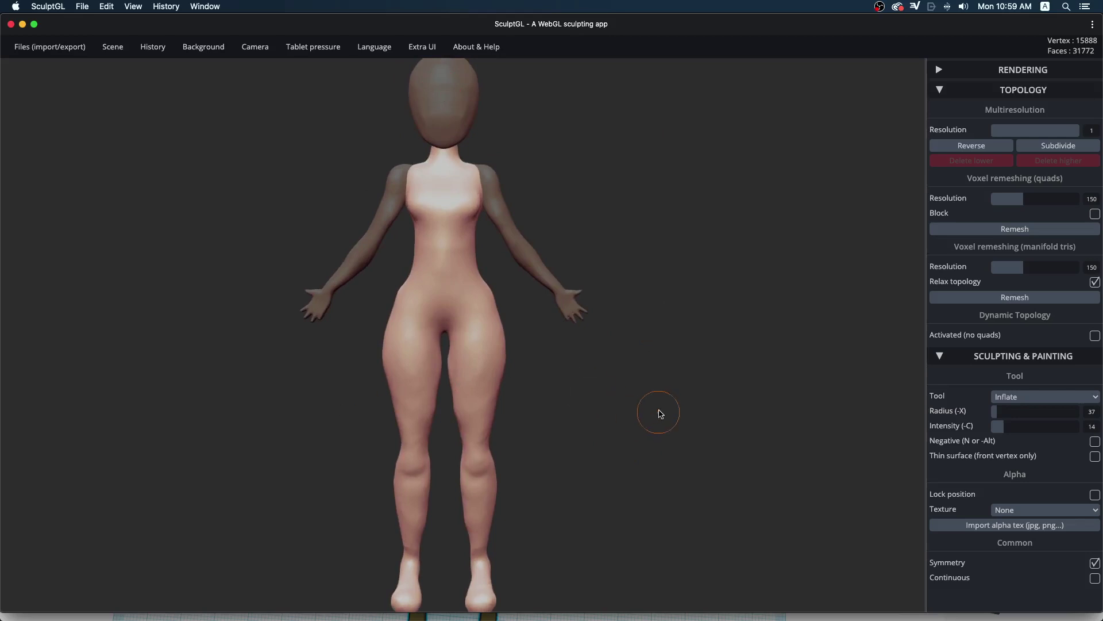
Inflate the hips and thighs at radius 37, intensity 14, orbiting to check the shape.
{"action": "mouse_move", "coordinate": [661, 413]}
{"action": "left_mouse_down"}
{"action": "mouse_move", "coordinate": [382, 431]}
{"action": "mouse_move", "coordinate": [695, 407]}
{"action": "mouse_move", "coordinate": [708, 420]}
{"action": "mouse_move", "coordinate": [658, 423]}
{"action": "mouse_move", "coordinate": [653, 446]}
{"action": "mouse_move", "coordinate": [657, 402]}
{"action": "mouse_move", "coordinate": [657, 431]}
{"action": "left_mouse_up"}
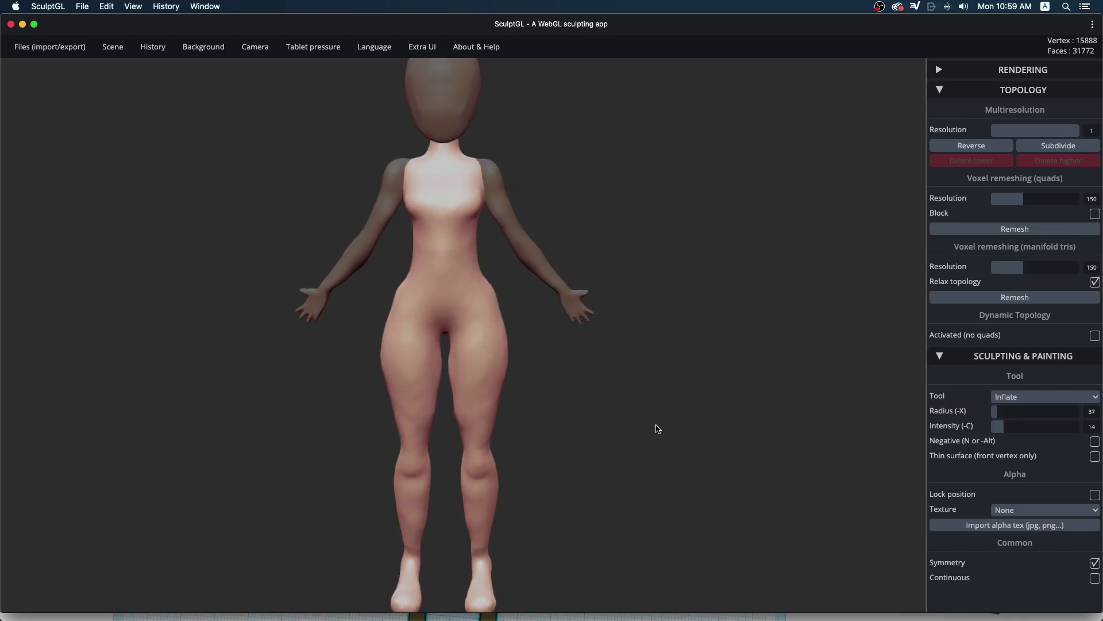
{"action": "mouse_move", "coordinate": [659, 426]}
{"action": "left_mouse_down"}
{"action": "mouse_move", "coordinate": [663, 401]}
{"action": "mouse_move", "coordinate": [654, 436]}
{"action": "left_mouse_up"}
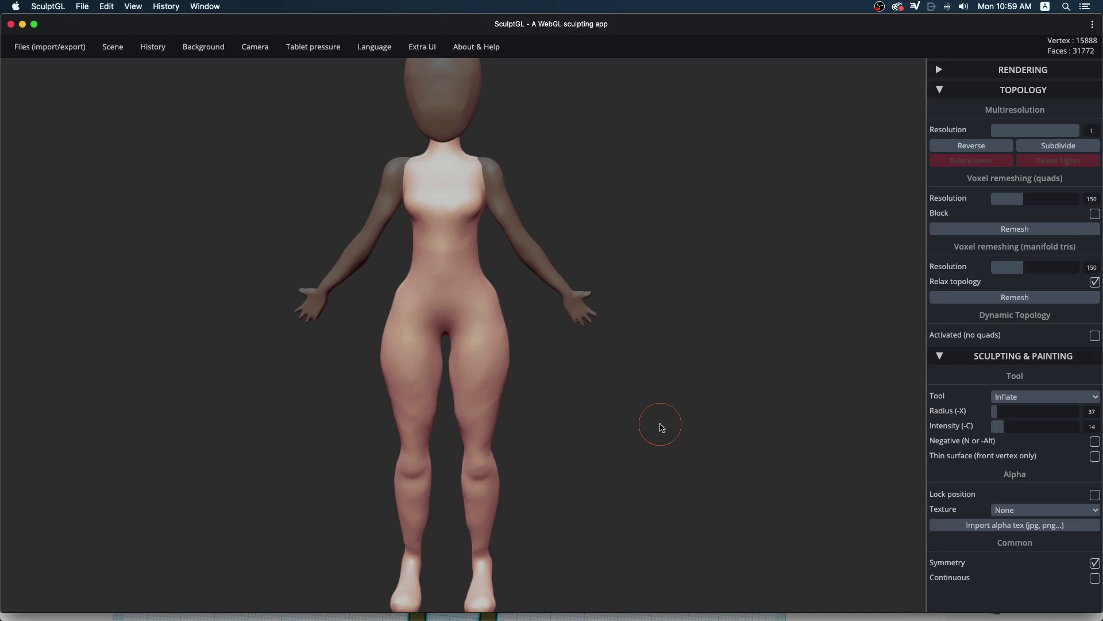
{"action": "mouse_move", "coordinate": [677, 405]}
{"action": "left_mouse_down"}
{"action": "mouse_move", "coordinate": [621, 395]}
{"action": "mouse_move", "coordinate": [695, 402]}
{"action": "mouse_move", "coordinate": [697, 382]}
{"action": "left_mouse_up"}
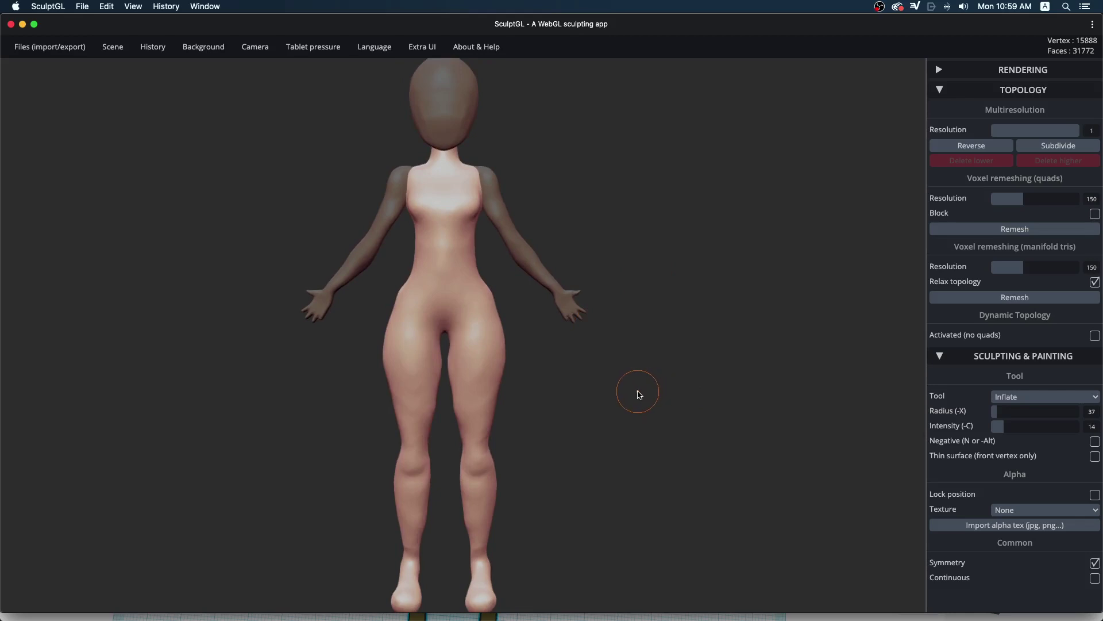
{"action": "mouse_move", "coordinate": [641, 422]}
{"action": "left_mouse_down"}
{"action": "mouse_move", "coordinate": [778, 431]}
{"action": "mouse_move", "coordinate": [620, 451]}
{"action": "mouse_move", "coordinate": [612, 434]}
{"action": "left_mouse_up"}
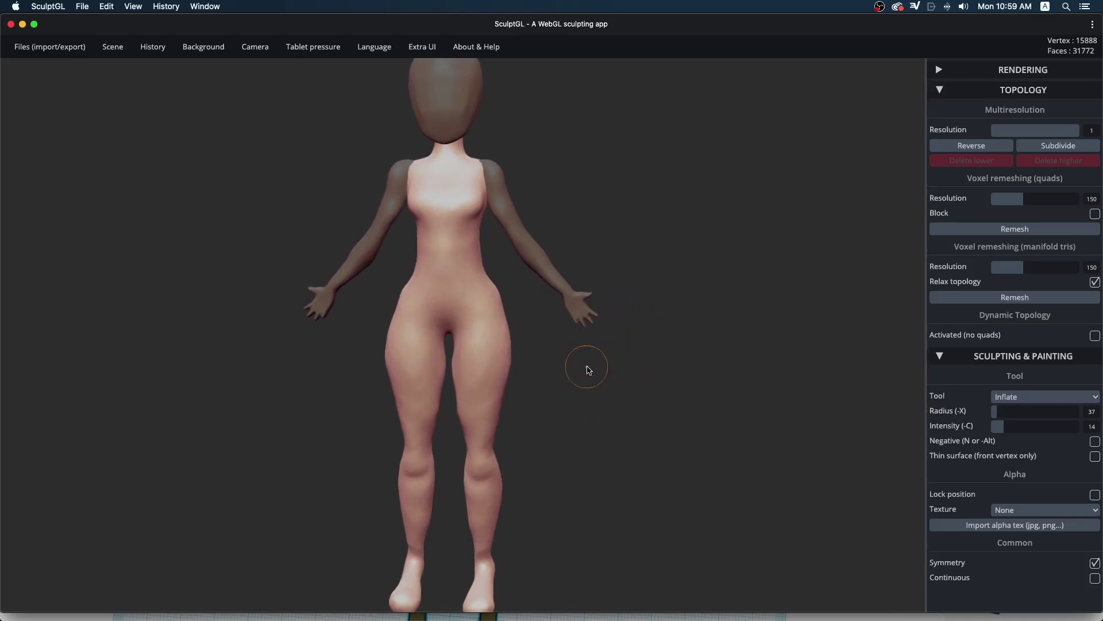
{"action": "mouse_move", "coordinate": [587, 370]}
{"action": "left_mouse_down"}
{"action": "mouse_move", "coordinate": [623, 412]}
{"action": "mouse_move", "coordinate": [691, 401]}
{"action": "mouse_move", "coordinate": [653, 367]}
{"action": "left_mouse_up"}
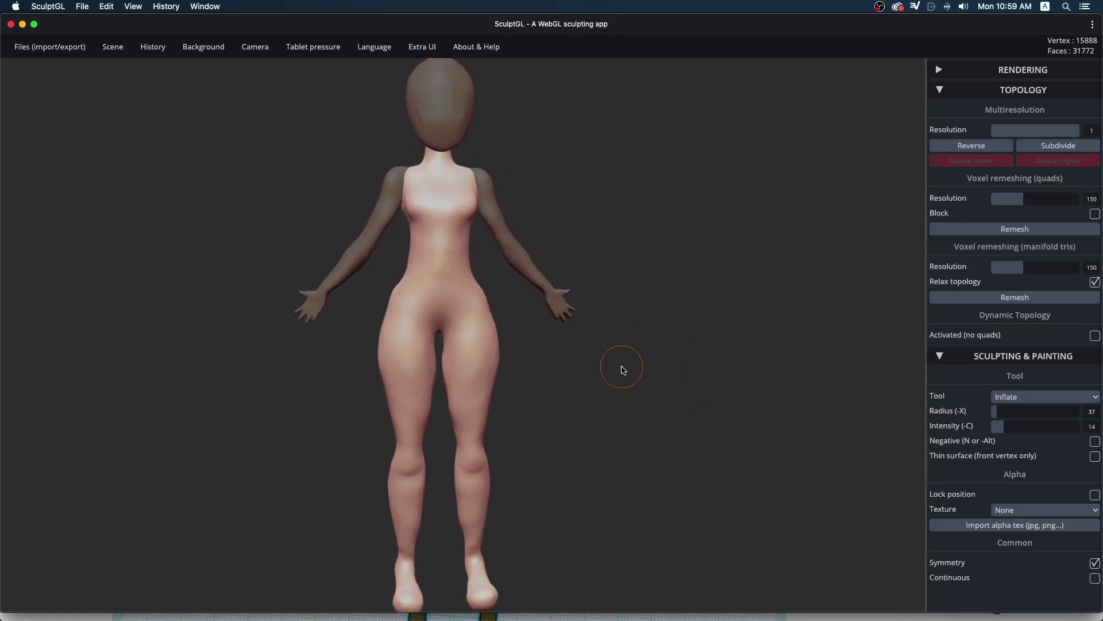
{"action": "mouse_move", "coordinate": [657, 353]}
{"action": "left_mouse_down"}
{"action": "mouse_move", "coordinate": [682, 398]}
{"action": "mouse_move", "coordinate": [654, 415]}
{"action": "mouse_move", "coordinate": [670, 421]}
{"action": "mouse_move", "coordinate": [660, 402]}
{"action": "mouse_move", "coordinate": [642, 400]}
{"action": "left_mouse_up"}
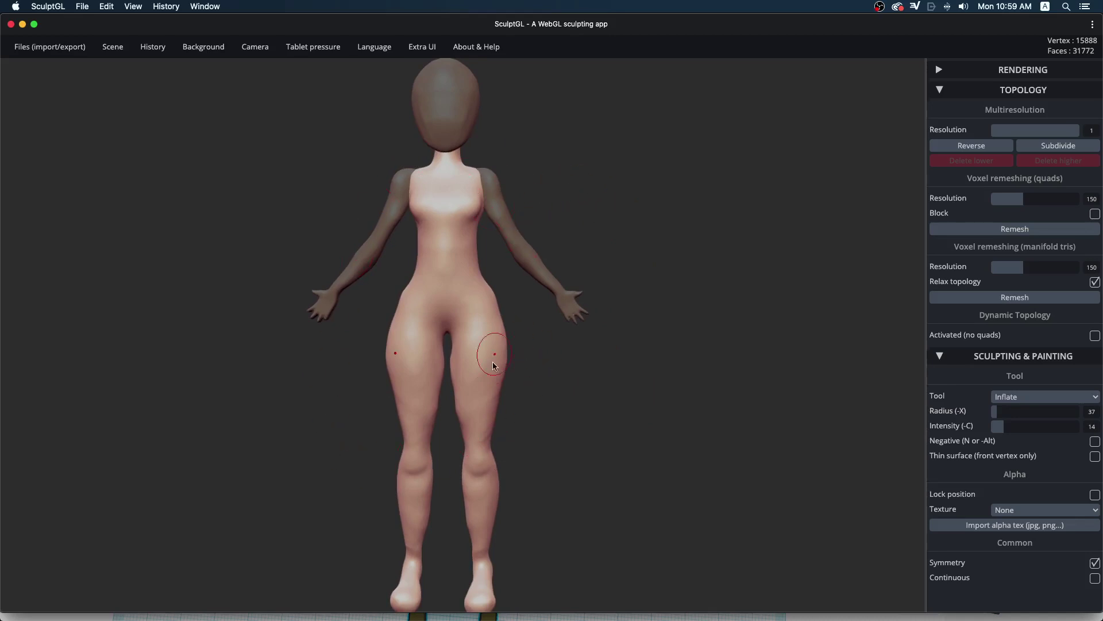
{"action": "mouse_move", "coordinate": [493, 366]}
{"action": "left_mouse_down"}
{"action": "mouse_move", "coordinate": [575, 444]}
{"action": "mouse_move", "coordinate": [564, 469]}
{"action": "mouse_move", "coordinate": [626, 446]}
{"action": "mouse_move", "coordinate": [581, 437]}
{"action": "mouse_move", "coordinate": [576, 449]}
{"action": "mouse_move", "coordinate": [554, 437]}
{"action": "left_mouse_up"}
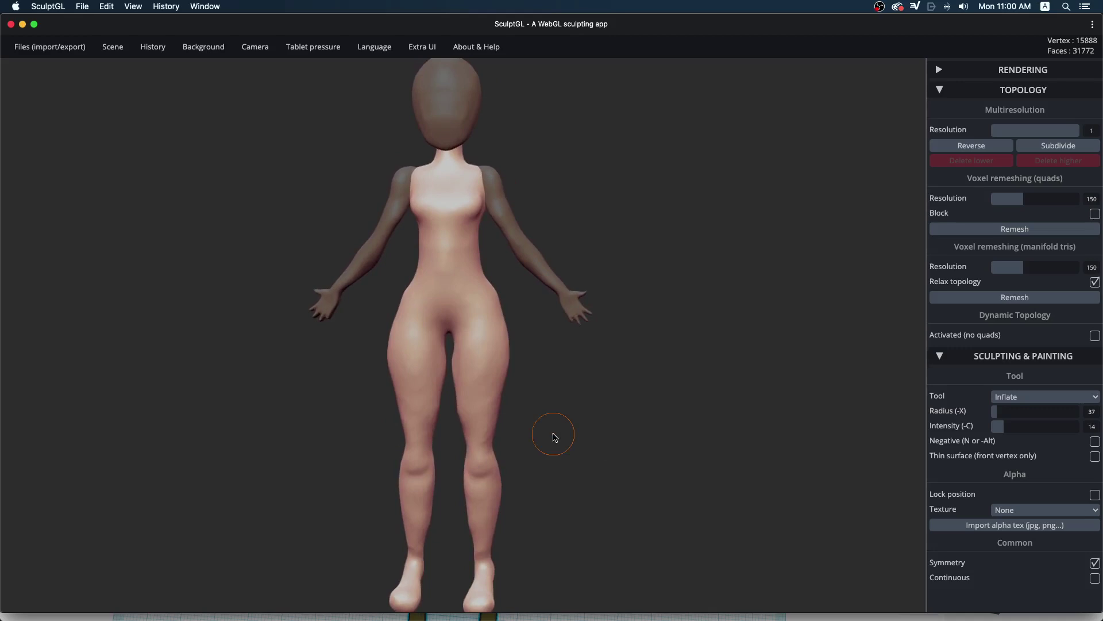
{"action": "mouse_move", "coordinate": [580, 391]}
{"action": "left_mouse_down"}
{"action": "mouse_move", "coordinate": [594, 411]}
{"action": "mouse_move", "coordinate": [567, 409]}
{"action": "mouse_move", "coordinate": [599, 420]}
{"action": "mouse_move", "coordinate": [586, 431]}
{"action": "mouse_move", "coordinate": [630, 433]}
{"action": "mouse_move", "coordinate": [566, 416]}
{"action": "mouse_move", "coordinate": [547, 229]}
{"action": "left_mouse_up"}
Orbit around the figure to inspect it from several angles, ending straight front-on.
{"action": "mouse_move", "coordinate": [607, 317]}
{"action": "left_mouse_down"}
{"action": "mouse_move", "coordinate": [519, 467]}
{"action": "mouse_move", "coordinate": [586, 448]}
{"action": "mouse_move", "coordinate": [751, 443]}
{"action": "mouse_move", "coordinate": [657, 188]}
{"action": "left_mouse_up"}
{"action": "mouse_move", "coordinate": [346, 394]}
{"action": "left_mouse_down"}
{"action": "mouse_move", "coordinate": [616, 382]}
{"action": "mouse_move", "coordinate": [608, 390]}
{"action": "left_mouse_up"}
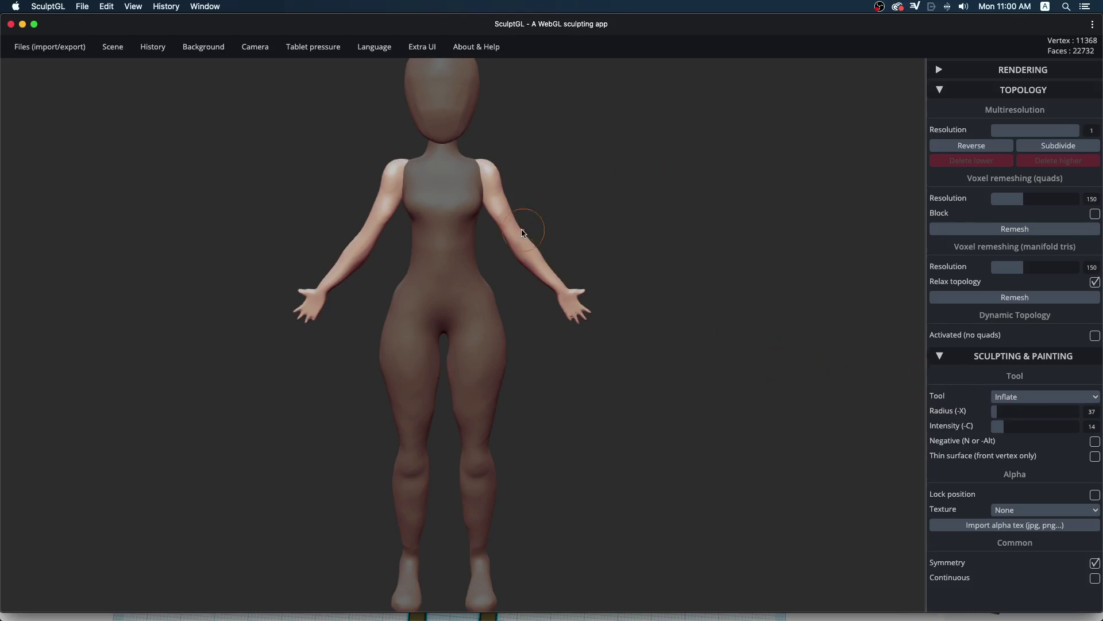
{"action": "left_click_drag", "start_coordinate": [674, 217], "coordinate": [563, 302]}
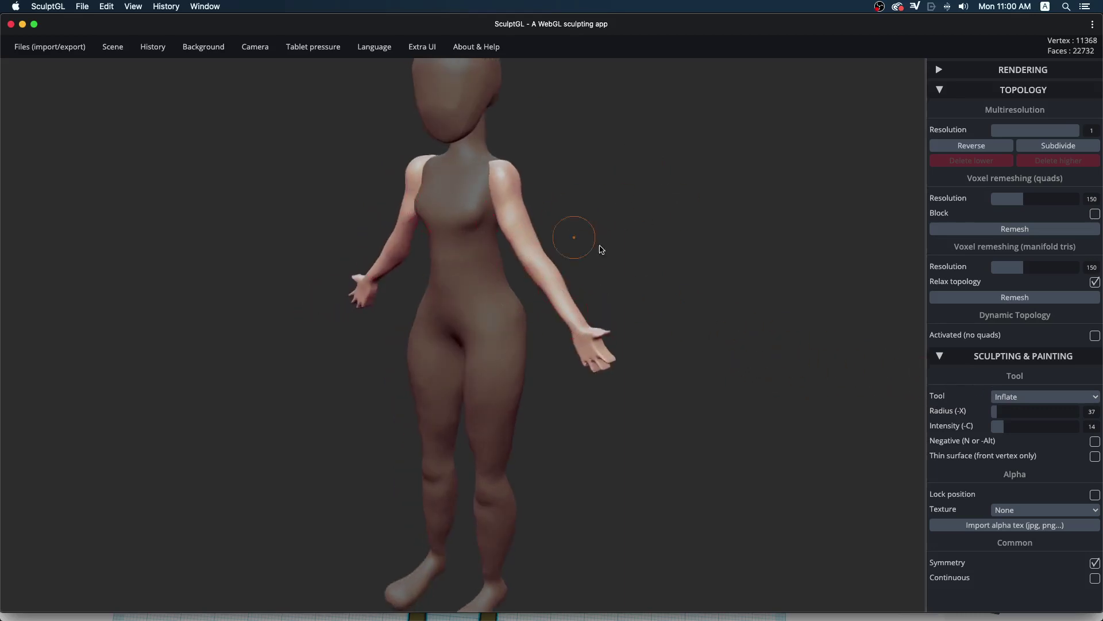
{"action": "left_click_drag", "start_coordinate": [600, 249], "coordinate": [539, 263]}
{"action": "left_click_drag", "start_coordinate": [486, 224], "coordinate": [751, 234]}
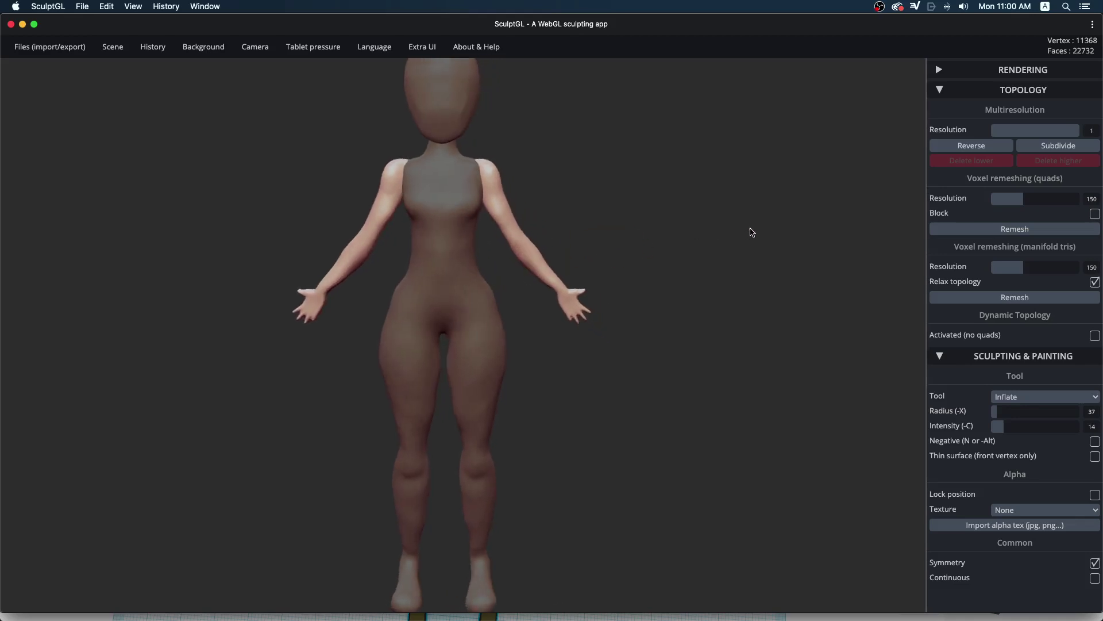
Try the Move and Masking tools, then settle on Transform (E) with its gizmo on the chest.
{"action": "left_click", "coordinate": [1023, 397]}
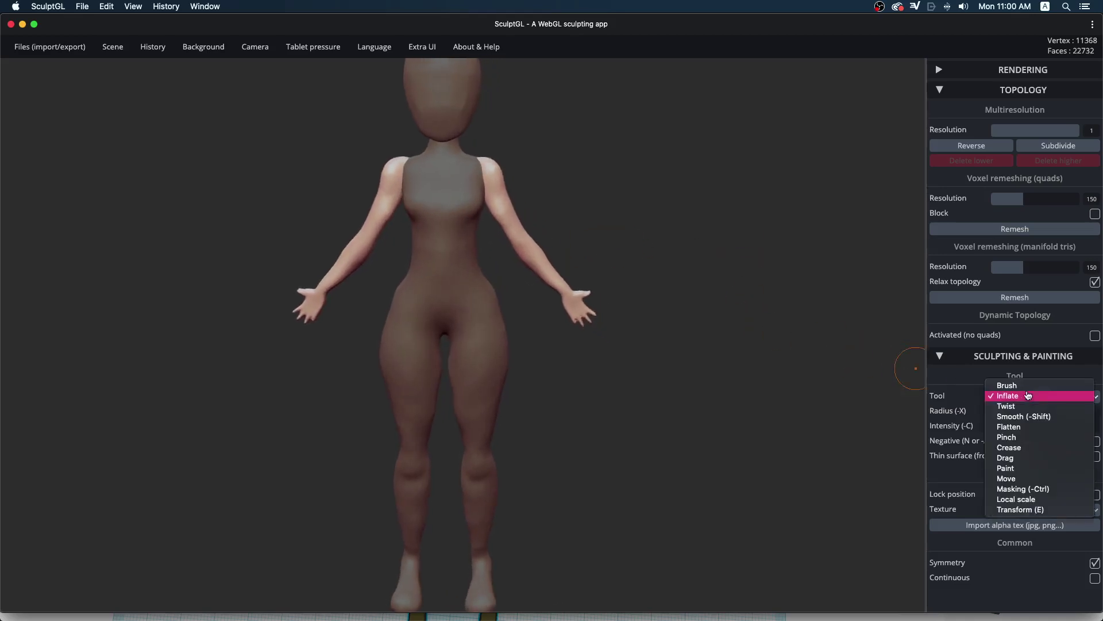
{"action": "left_click", "coordinate": [1029, 482]}
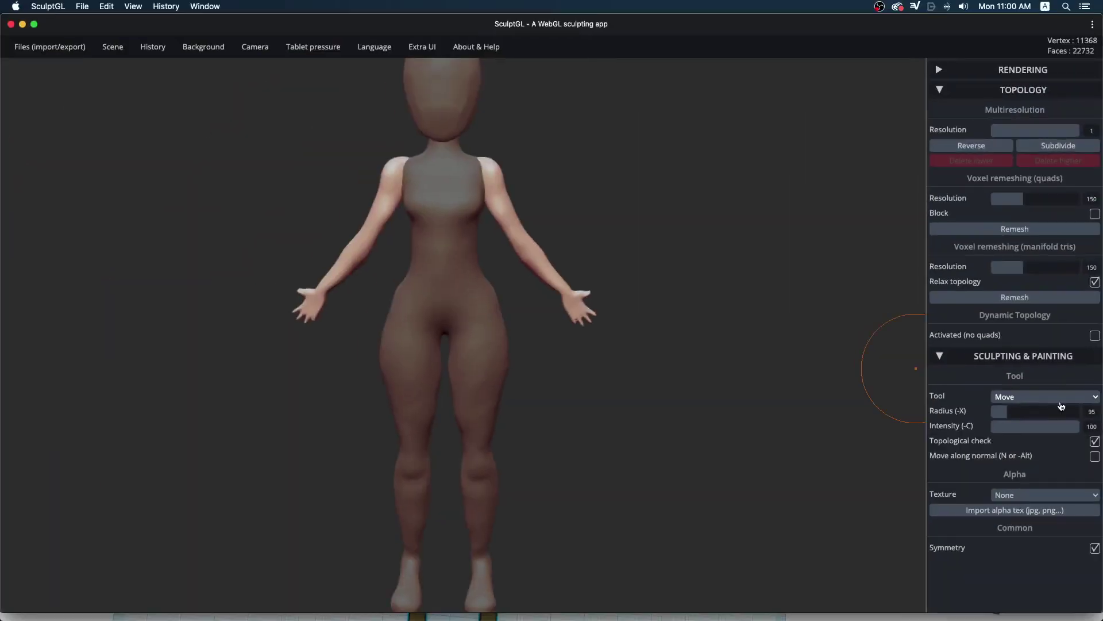
{"action": "left_click", "coordinate": [1057, 402]}
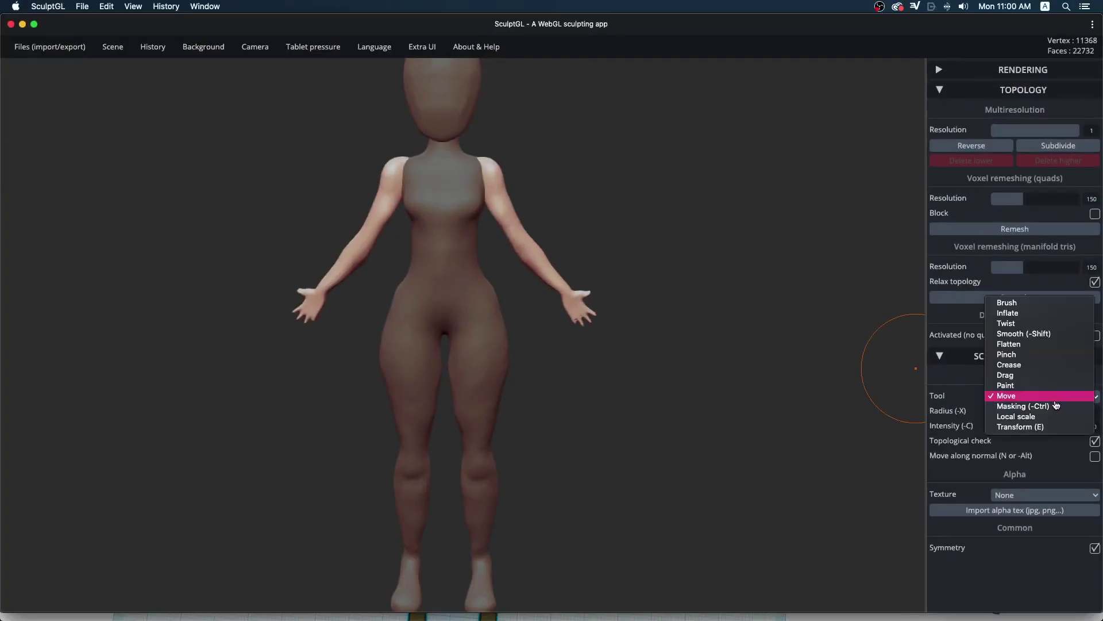
{"action": "left_click", "coordinate": [1052, 406]}
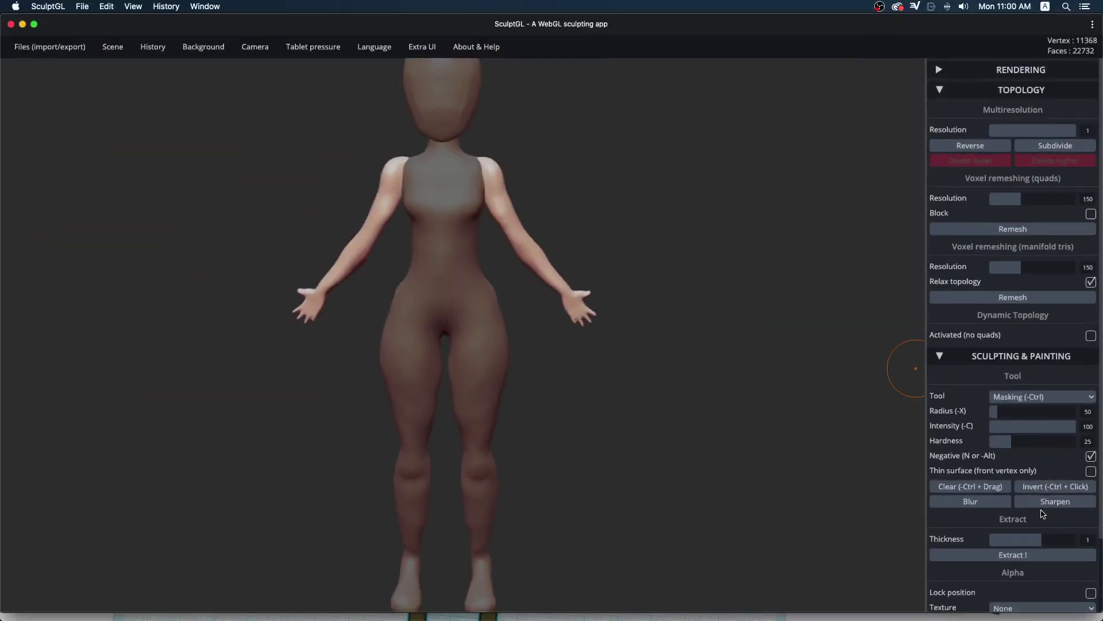
{"action": "left_click", "coordinate": [1034, 396]}
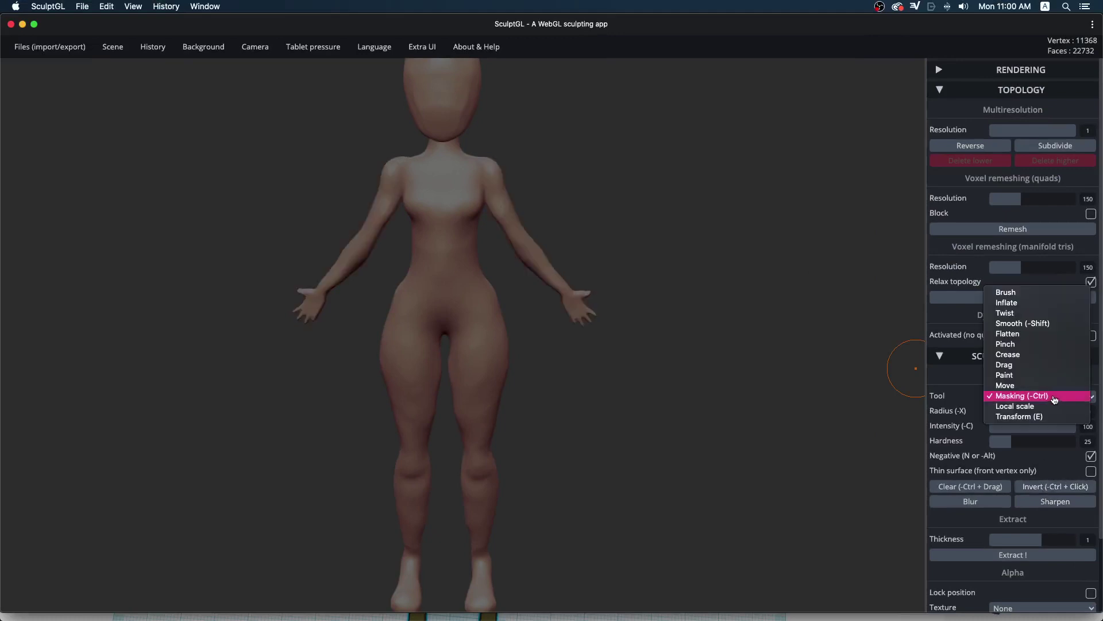
{"action": "left_click", "coordinate": [1030, 416]}
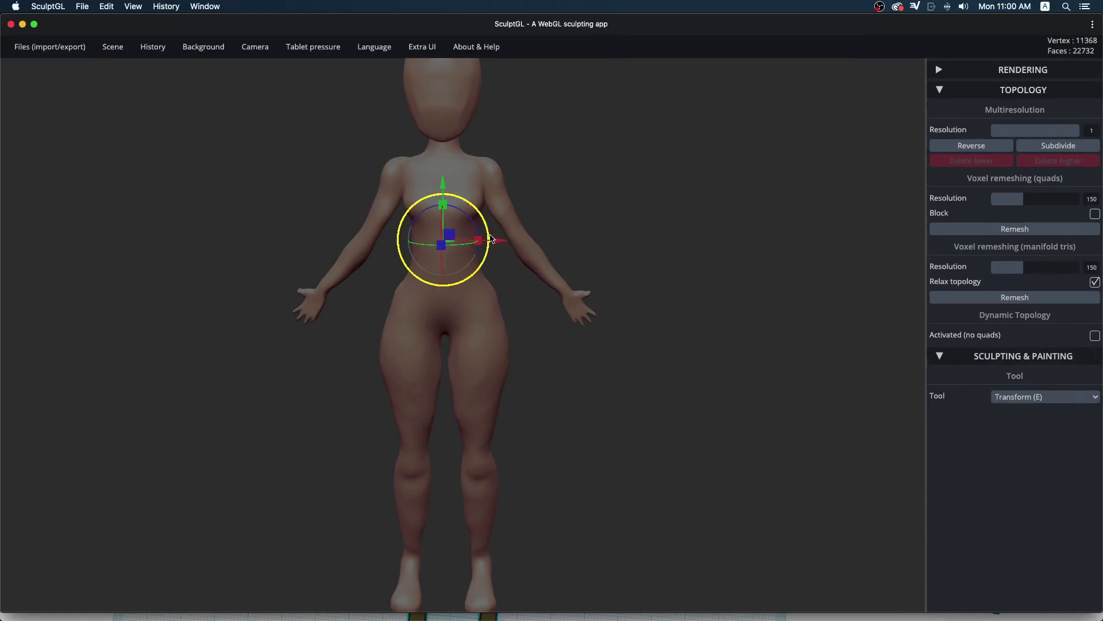
Slide the transform gizmo rightward onto the upper arm and orbit to check its placement.
{"action": "left_click_drag", "start_coordinate": [499, 241], "coordinate": [513, 244]}
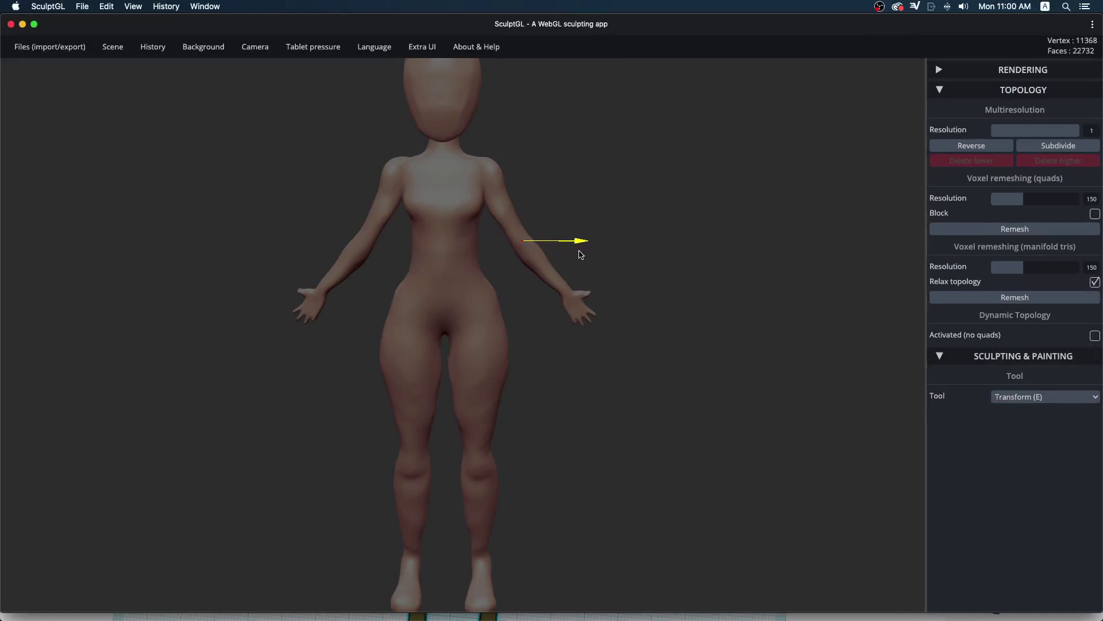
{"action": "left_click_drag", "start_coordinate": [581, 255], "coordinate": [583, 253]}
{"action": "left_click_drag", "start_coordinate": [660, 234], "coordinate": [543, 260]}
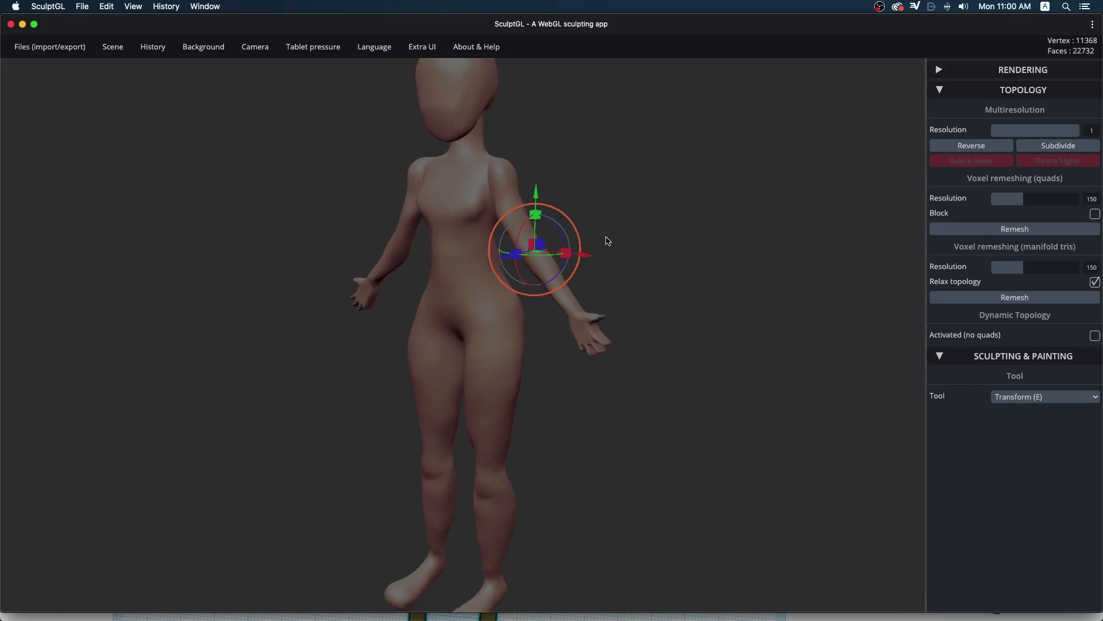
{"action": "mouse_move", "coordinate": [608, 240]}
{"action": "left_mouse_down"}
{"action": "mouse_move", "coordinate": [695, 236]}
{"action": "mouse_move", "coordinate": [699, 251]}
{"action": "mouse_move", "coordinate": [718, 251]}
{"action": "mouse_move", "coordinate": [773, 229]}
{"action": "mouse_move", "coordinate": [836, 235]}
{"action": "left_mouse_up"}
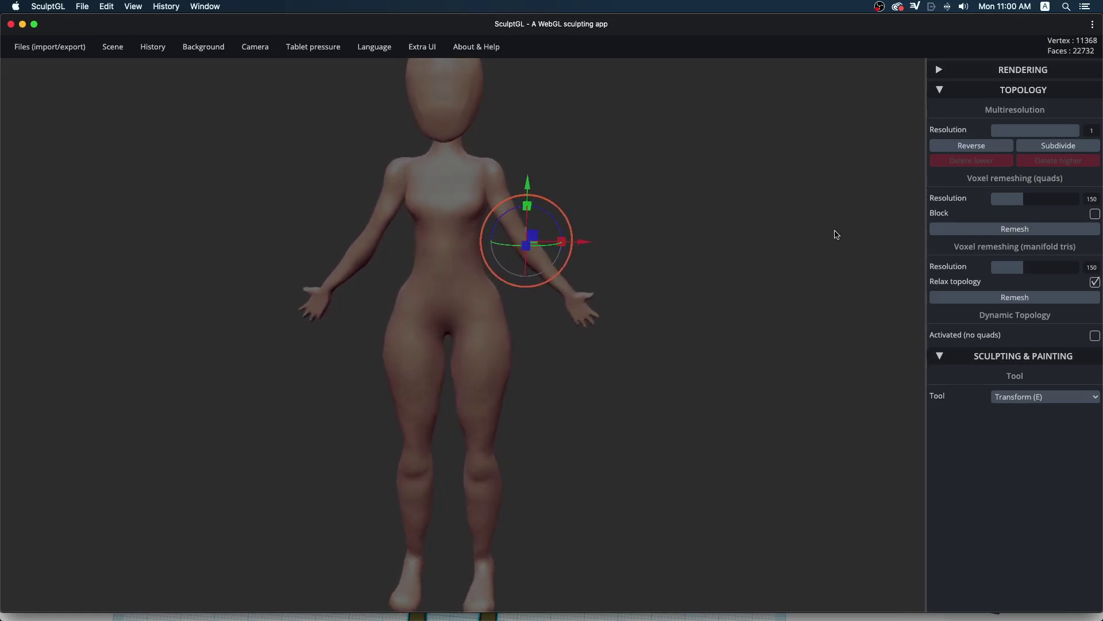
{"action": "left_click", "coordinate": [1035, 398]}
Switch to Masking and invert the mask twice, orbiting in between to check which parts are free.
{"action": "left_click", "coordinate": [1042, 377]}
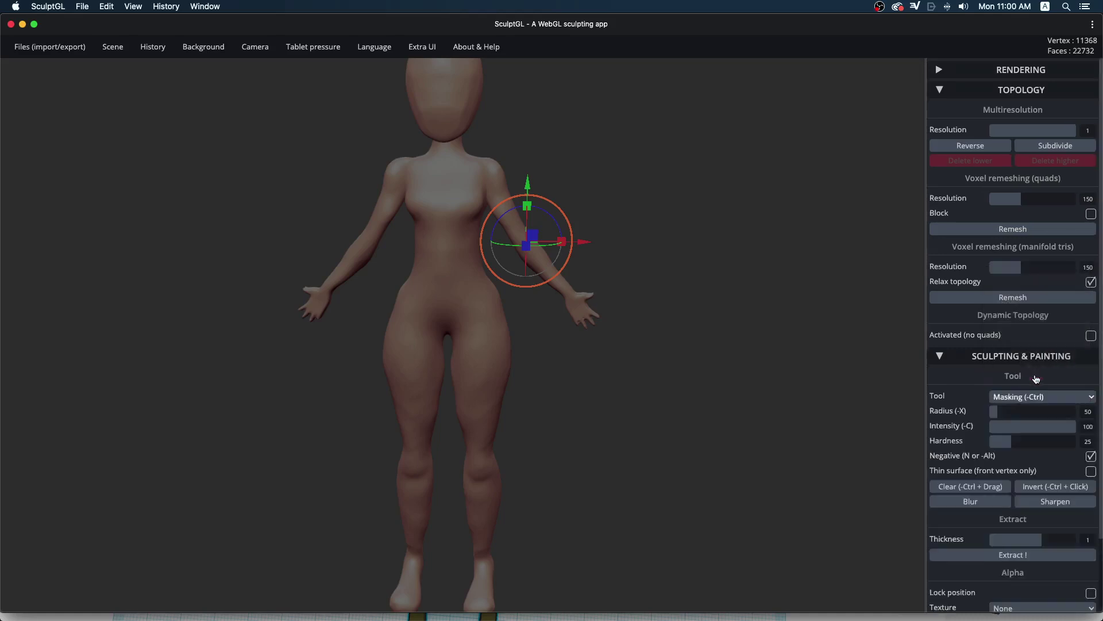
{"action": "left_click", "coordinate": [1036, 487]}
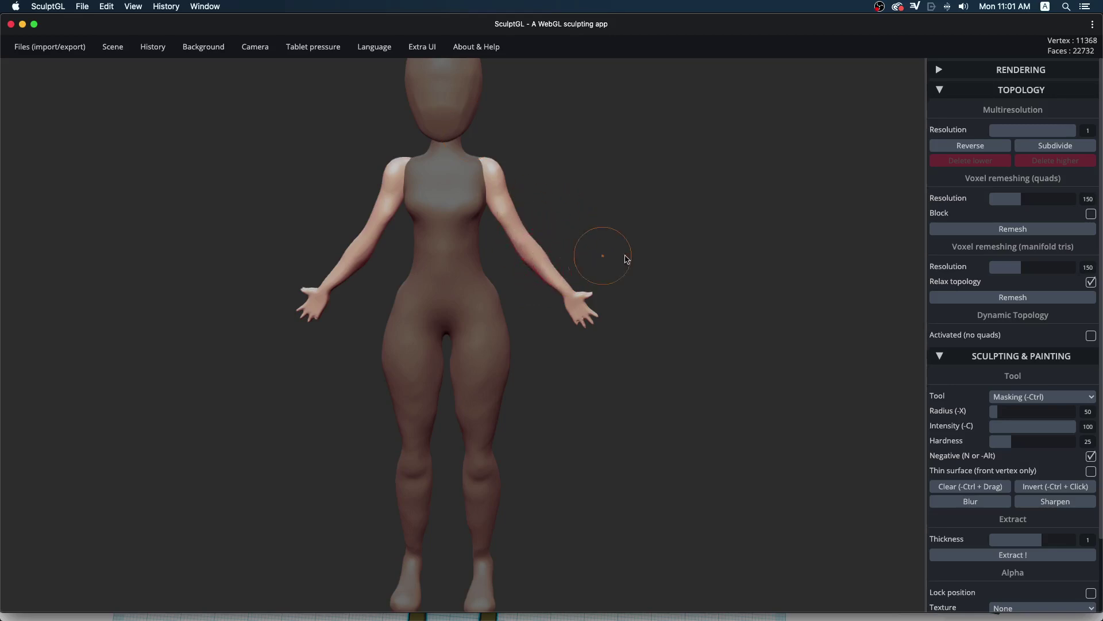
{"action": "mouse_move", "coordinate": [623, 256]}
{"action": "left_mouse_down"}
{"action": "mouse_move", "coordinate": [636, 253]}
{"action": "mouse_move", "coordinate": [578, 248]}
{"action": "mouse_move", "coordinate": [548, 273]}
{"action": "mouse_move", "coordinate": [586, 314]}
{"action": "left_mouse_up"}
{"action": "mouse_move", "coordinate": [730, 287]}
{"action": "left_mouse_down"}
{"action": "mouse_move", "coordinate": [561, 313]}
{"action": "mouse_move", "coordinate": [217, 291]}
{"action": "mouse_move", "coordinate": [94, 266]}
{"action": "mouse_move", "coordinate": [557, 303]}
{"action": "mouse_move", "coordinate": [729, 274]}
{"action": "mouse_move", "coordinate": [753, 281]}
{"action": "left_mouse_up"}
{"action": "left_click", "coordinate": [1038, 490]}
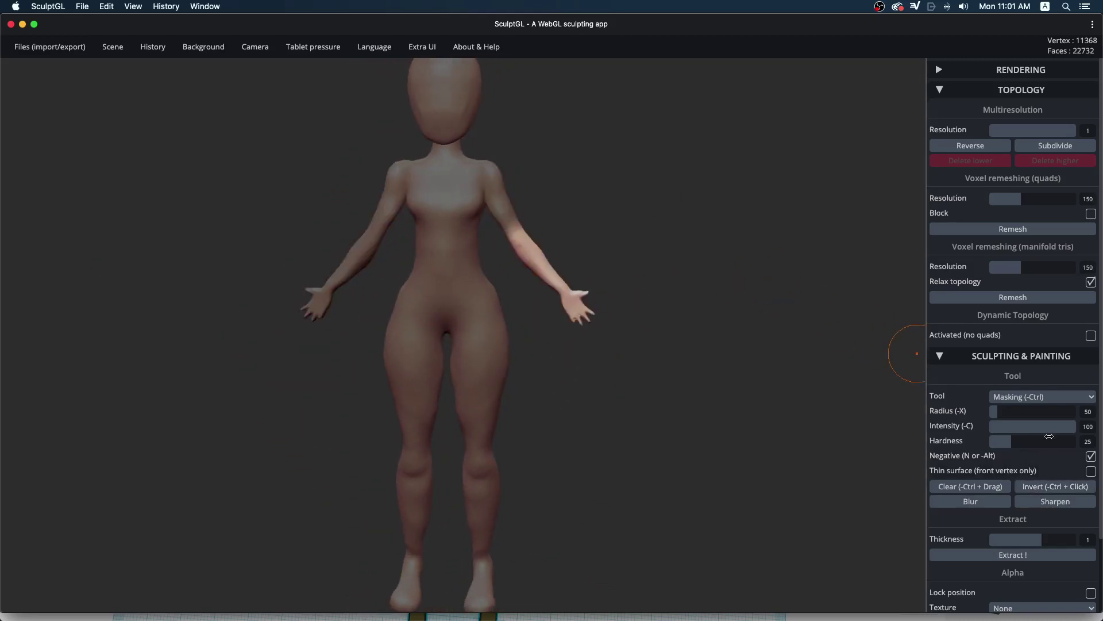
{"action": "left_click", "coordinate": [1044, 399]}
With Transform (E), rotate the forearm upward at the elbow so the fist rises before the chest.
{"action": "left_click", "coordinate": [1035, 415]}
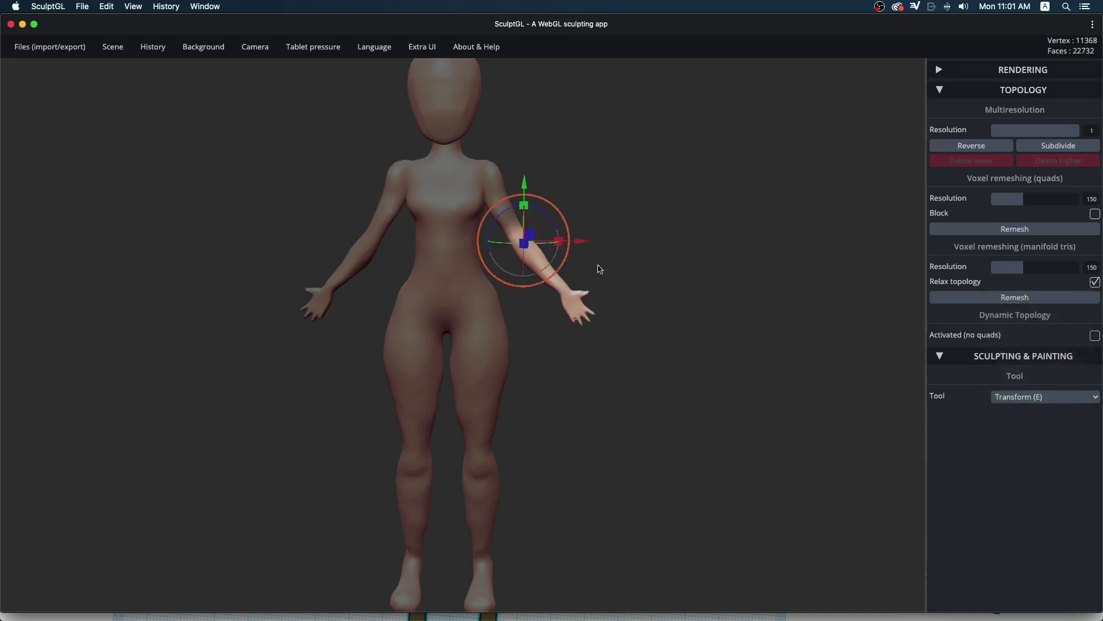
{"action": "left_click_drag", "start_coordinate": [526, 230], "coordinate": [510, 118]}
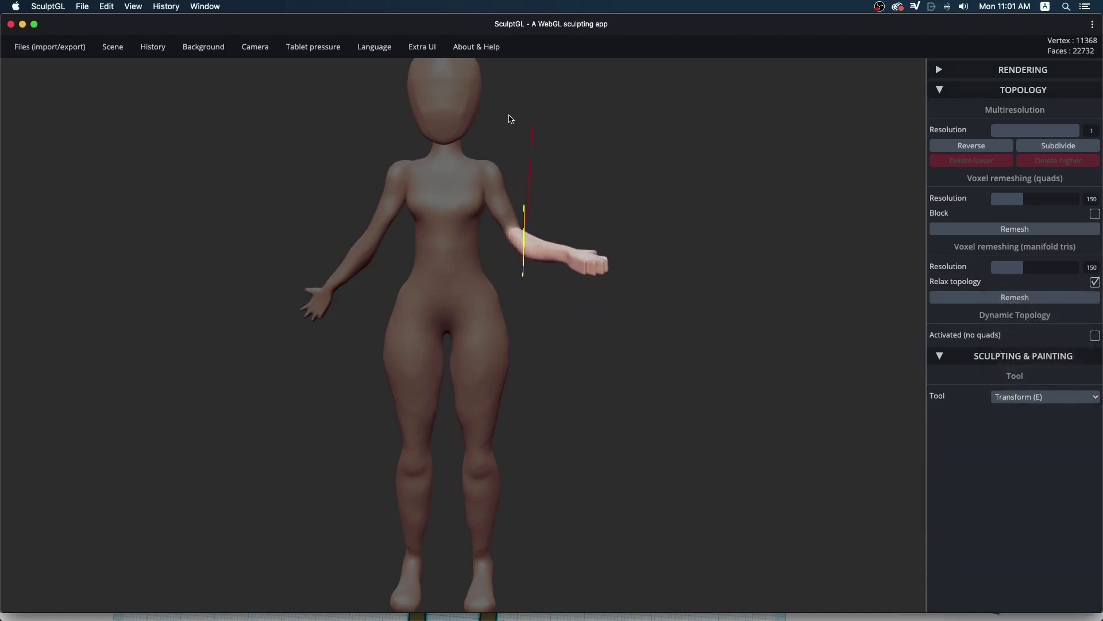
{"action": "left_click_drag", "start_coordinate": [556, 217], "coordinate": [453, 199]}
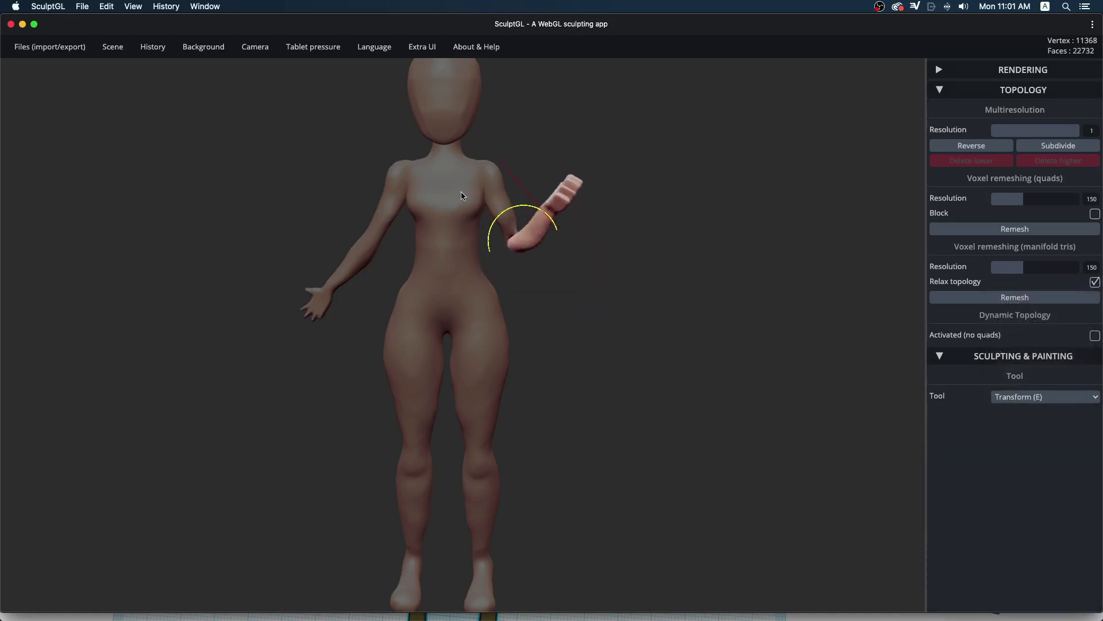
{"action": "mouse_move", "coordinate": [453, 199]}
{"action": "right_mouse_down"}
{"action": "mouse_move", "coordinate": [547, 336]}
{"action": "mouse_move", "coordinate": [517, 332]}
{"action": "right_mouse_up"}
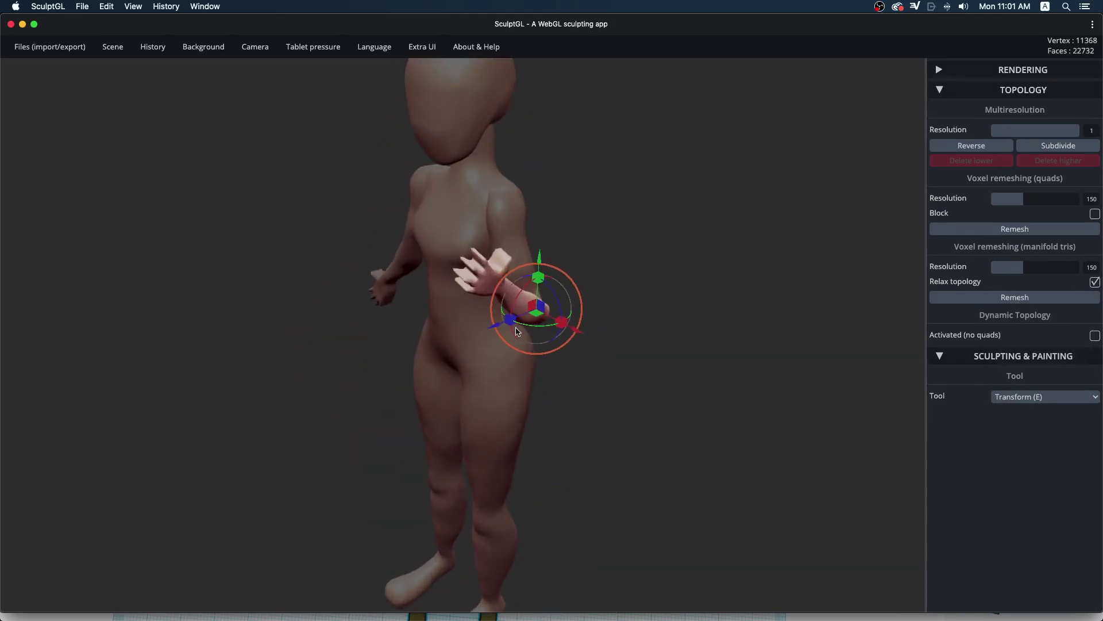
{"action": "left_click_drag", "start_coordinate": [536, 326], "coordinate": [483, 319]}
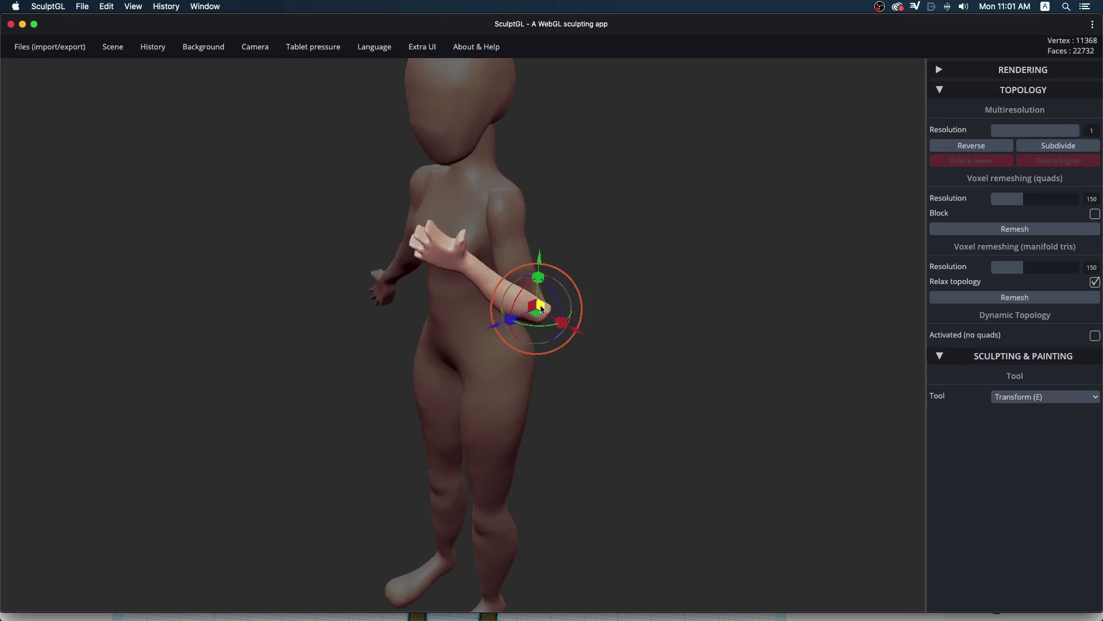
{"action": "left_click_drag", "start_coordinate": [542, 309], "coordinate": [524, 308]}
{"action": "right_click_drag", "start_coordinate": [524, 308], "coordinate": [425, 351]}
{"action": "left_click_drag", "start_coordinate": [428, 366], "coordinate": [421, 363]}
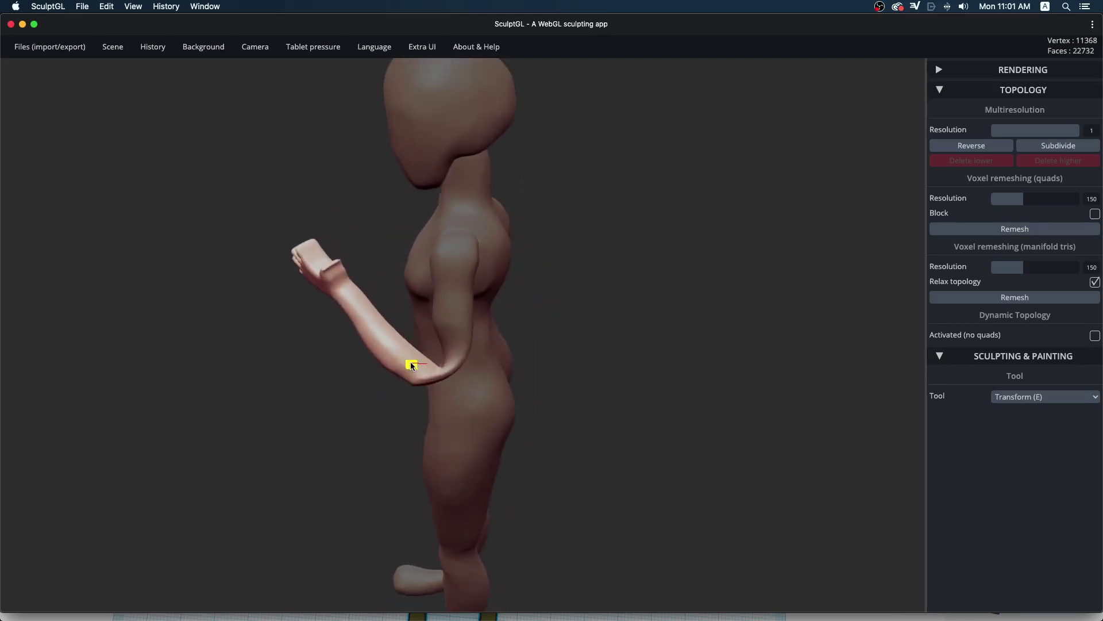
{"action": "mouse_move", "coordinate": [476, 334]}
{"action": "right_mouse_down"}
{"action": "mouse_move", "coordinate": [527, 339]}
{"action": "mouse_move", "coordinate": [721, 288]}
{"action": "mouse_move", "coordinate": [793, 305]}
{"action": "mouse_move", "coordinate": [693, 313]}
{"action": "mouse_move", "coordinate": [778, 290]}
{"action": "right_mouse_up"}
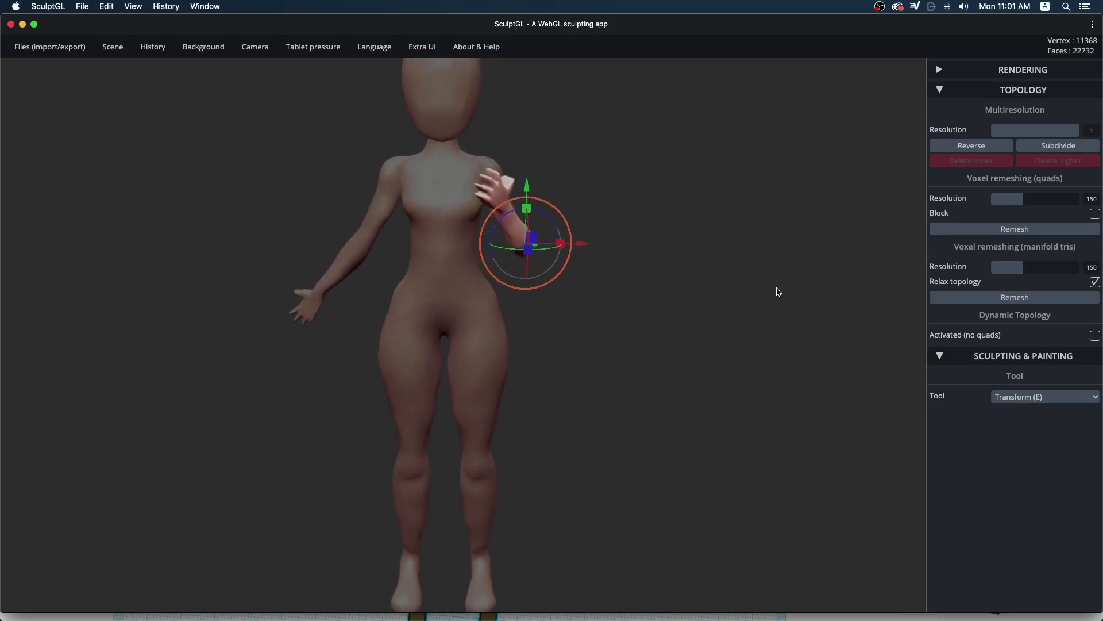
Switch to the Masking tool and orbit to a side view of the figure.
{"action": "left_click", "coordinate": [1013, 398]}
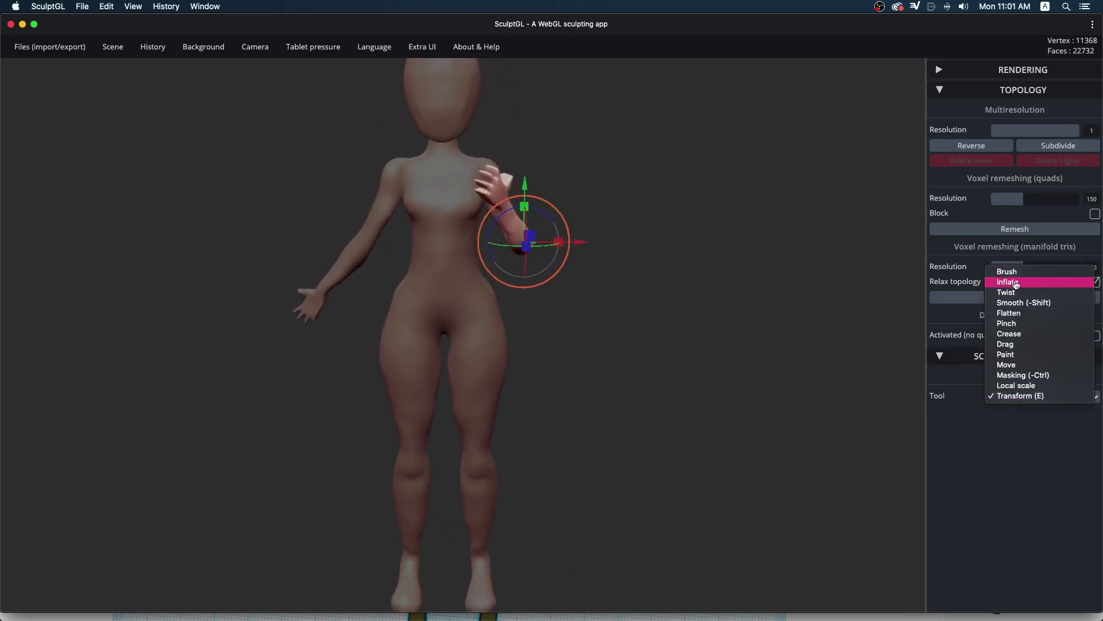
{"action": "left_click", "coordinate": [1021, 375]}
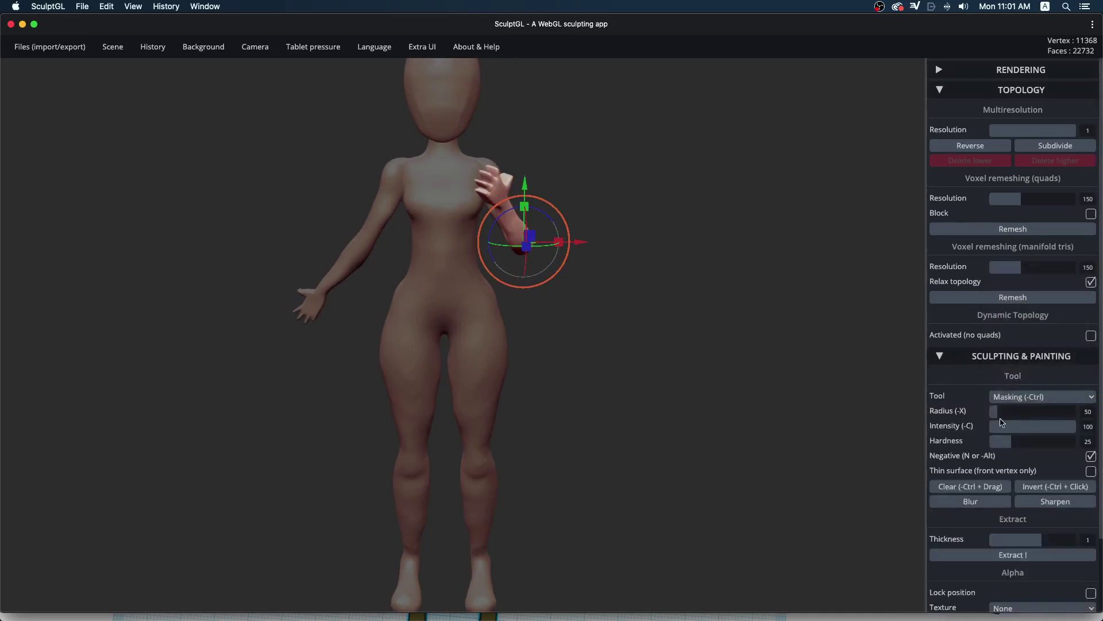
{"action": "right_click_drag", "start_coordinate": [820, 387], "coordinate": [904, 402]}
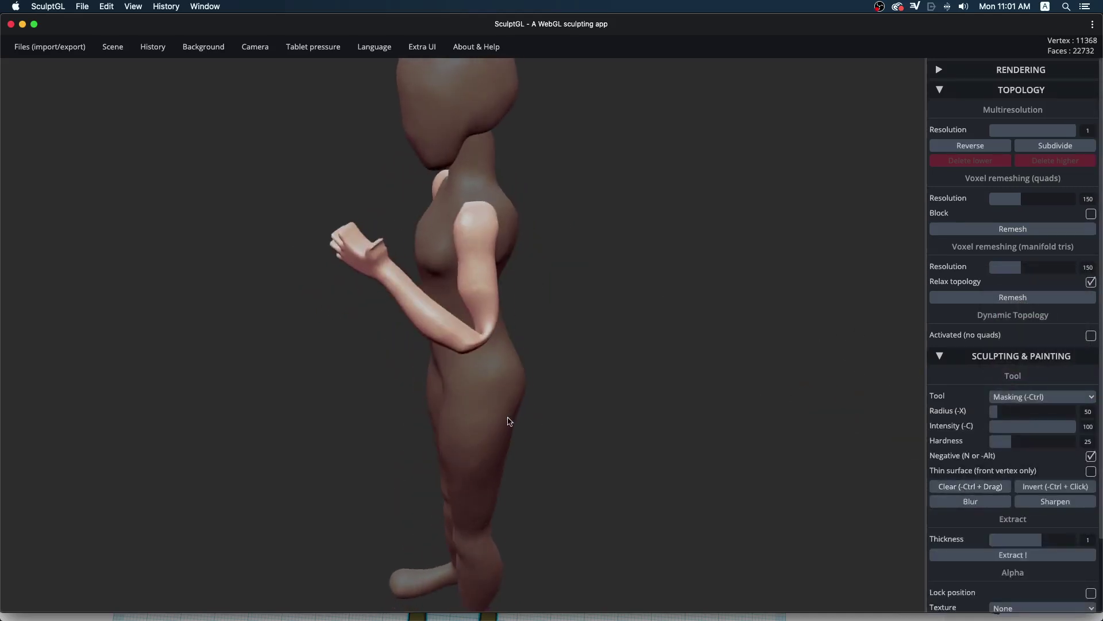
{"action": "left_click", "coordinate": [1022, 404]}
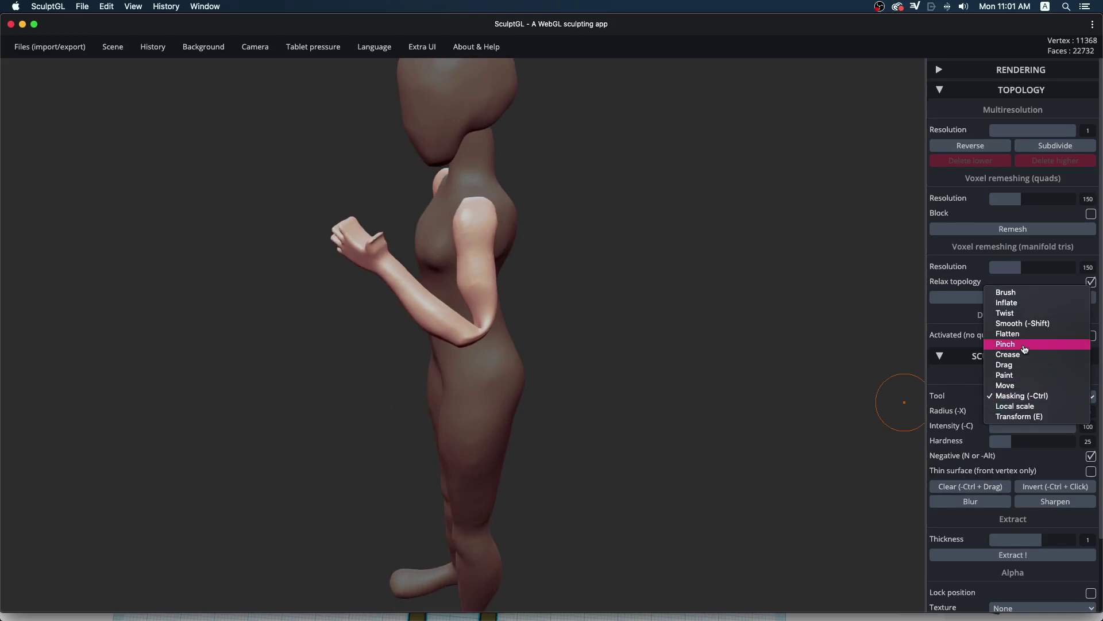
Inflate the bent arm around the elbow, orbiting between strokes to check its thickness.
{"action": "left_click", "coordinate": [1032, 305]}
{"action": "left_click_drag", "start_coordinate": [463, 252], "coordinate": [460, 322]}
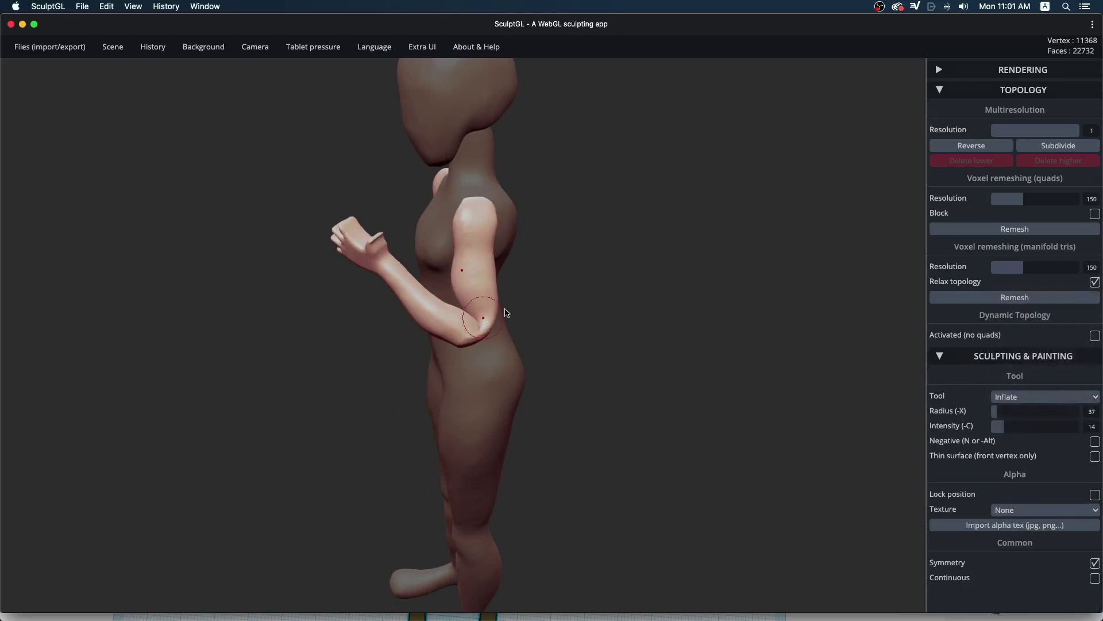
{"action": "right_click_drag", "start_coordinate": [592, 287], "coordinate": [574, 288]}
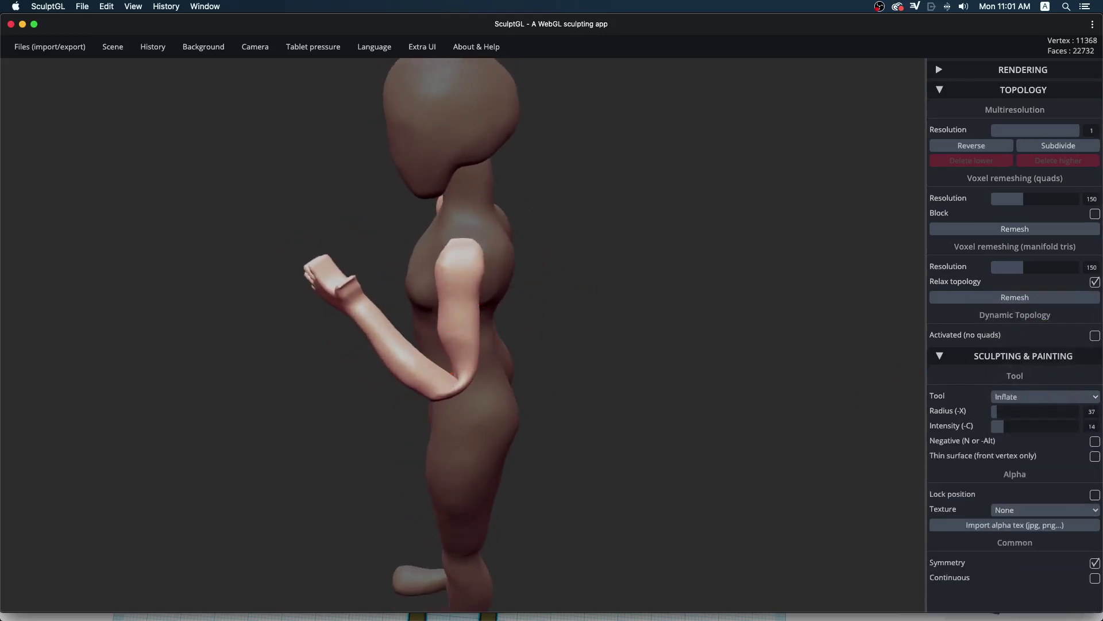
{"action": "mouse_move", "coordinate": [454, 374]}
{"action": "right_mouse_down"}
{"action": "mouse_move", "coordinate": [620, 337]}
{"action": "mouse_move", "coordinate": [700, 305]}
{"action": "right_mouse_up"}
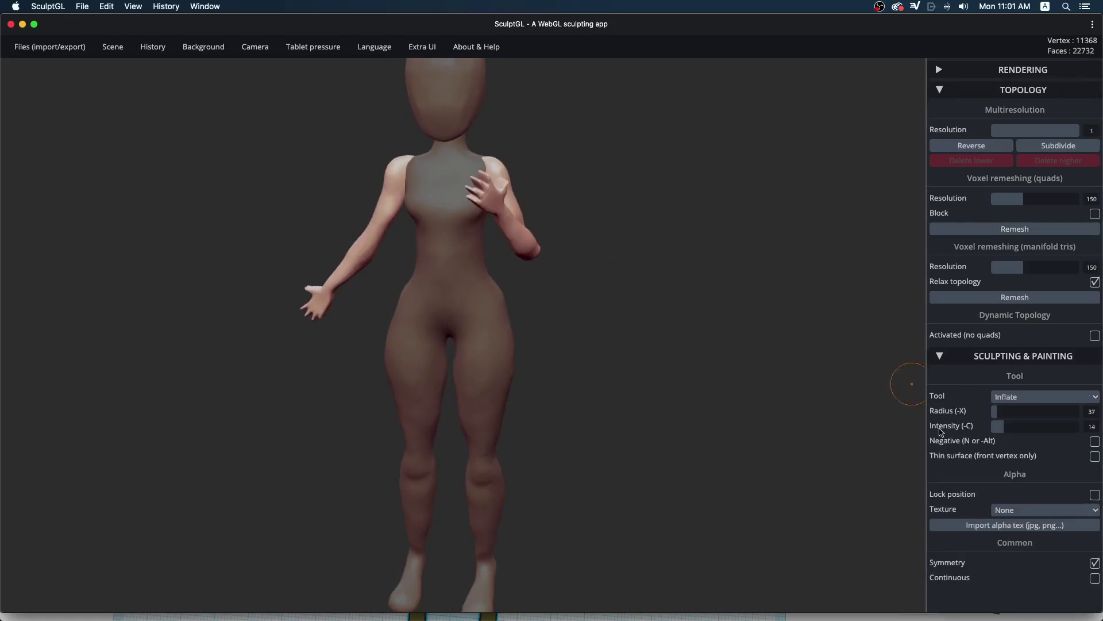
{"action": "right_click_drag", "start_coordinate": [604, 345], "coordinate": [467, 275]}
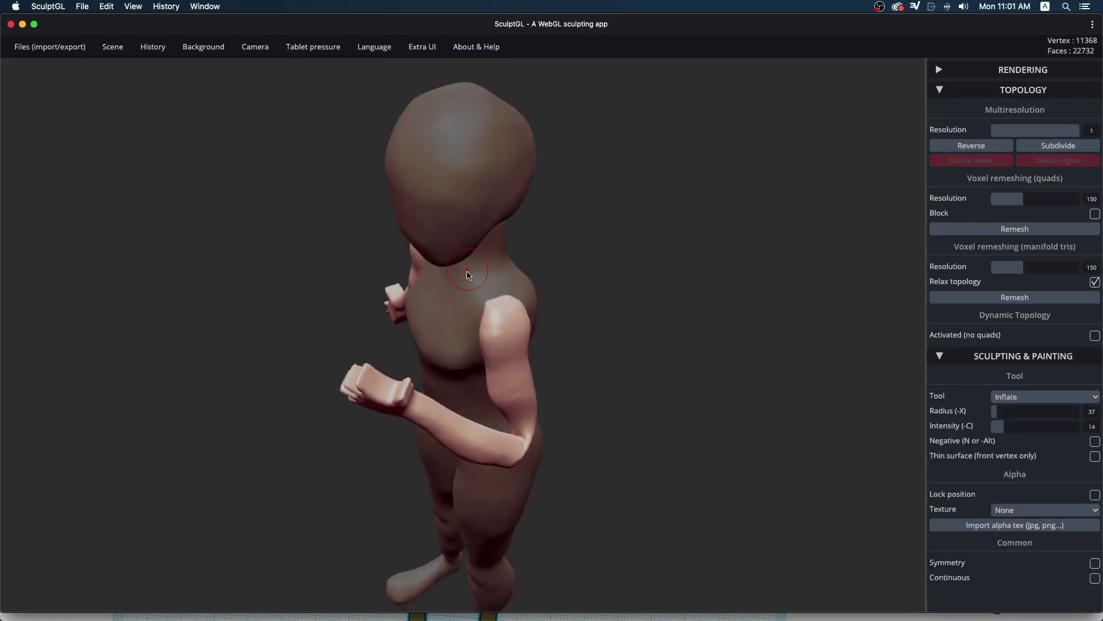
{"action": "left_click_drag", "start_coordinate": [516, 425], "coordinate": [512, 430]}
{"action": "right_click_drag", "start_coordinate": [633, 384], "coordinate": [517, 382]}
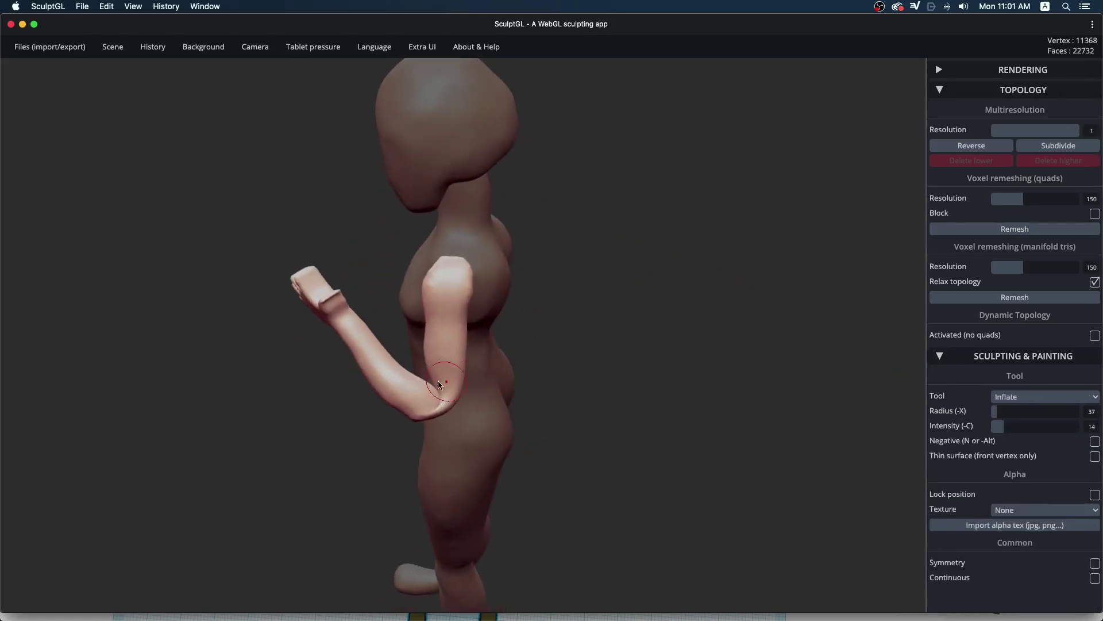
{"action": "left_click_drag", "start_coordinate": [438, 380], "coordinate": [435, 406]}
{"action": "right_click_drag", "start_coordinate": [644, 368], "coordinate": [517, 374]}
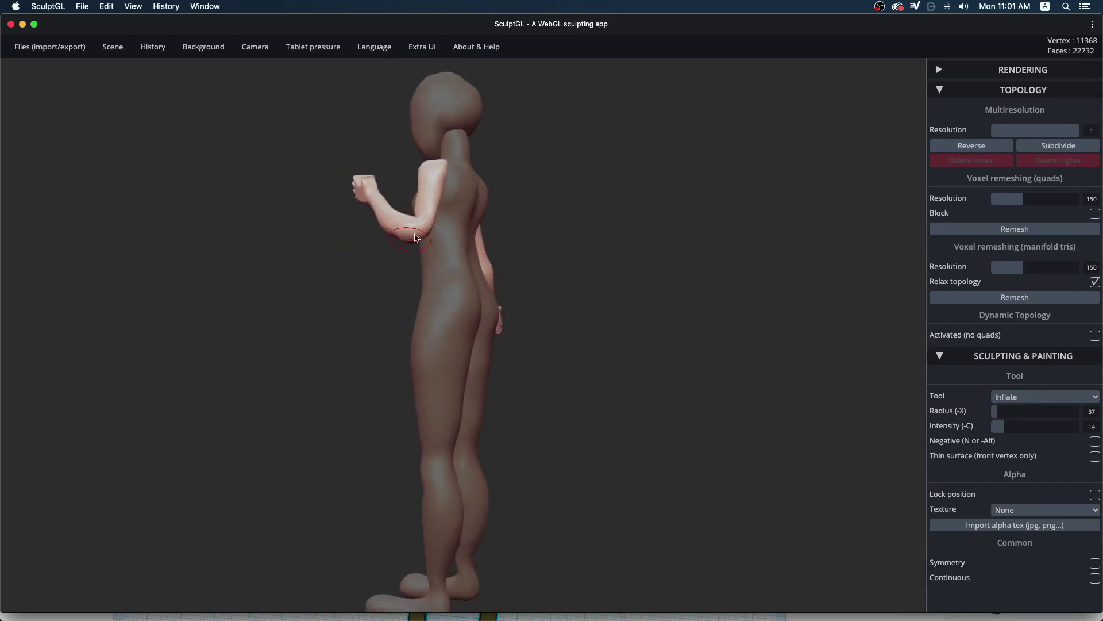
{"action": "right_click_drag", "start_coordinate": [416, 237], "coordinate": [657, 352]}
Voxel-remesh the figure up to 17392 vertices and orbit around to inspect it.
{"action": "left_click", "coordinate": [979, 306]}
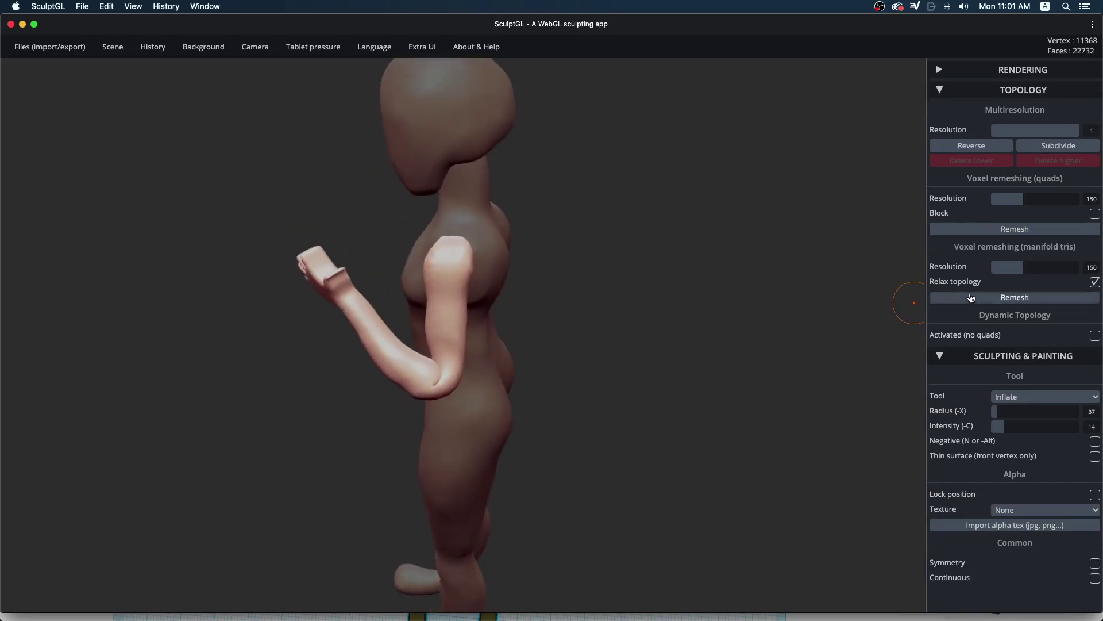
{"action": "mouse_move", "coordinate": [913, 308]}
{"action": "right_mouse_down"}
{"action": "mouse_move", "coordinate": [625, 394]}
{"action": "mouse_move", "coordinate": [450, 262]}
{"action": "right_mouse_up"}
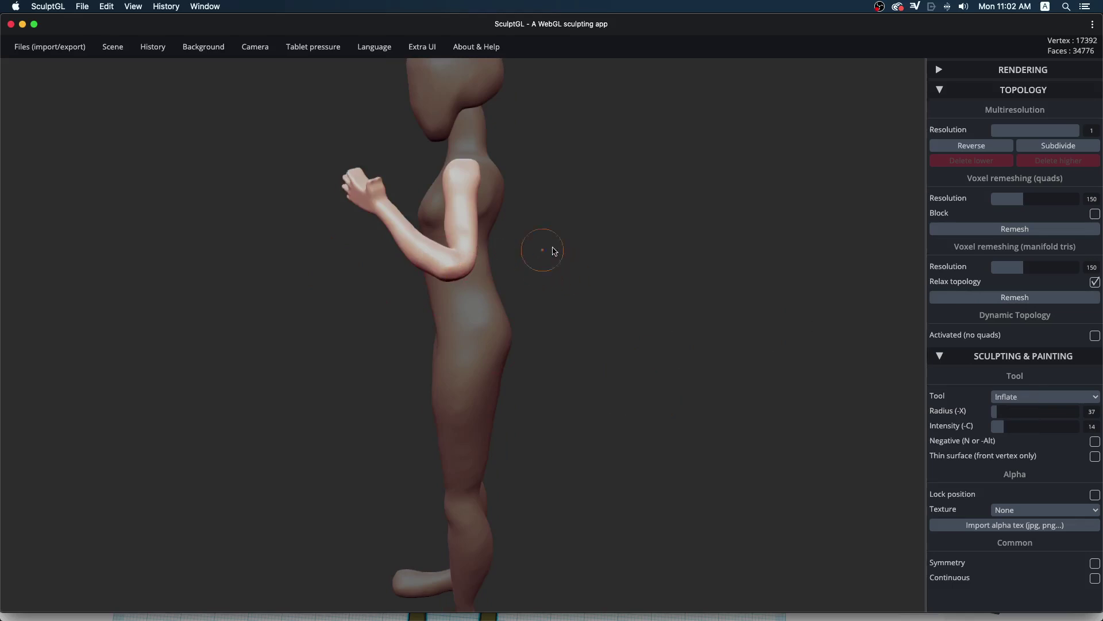
{"action": "left_click_drag", "start_coordinate": [554, 249], "coordinate": [425, 220]}
{"action": "mouse_move", "coordinate": [595, 199]}
{"action": "left_mouse_down"}
{"action": "mouse_move", "coordinate": [665, 375]}
{"action": "mouse_move", "coordinate": [660, 291]}
{"action": "left_mouse_up"}
Switch to the Move tool and orbit around the figure, undoing and redoing one change.
{"action": "left_click", "coordinate": [1071, 396]}
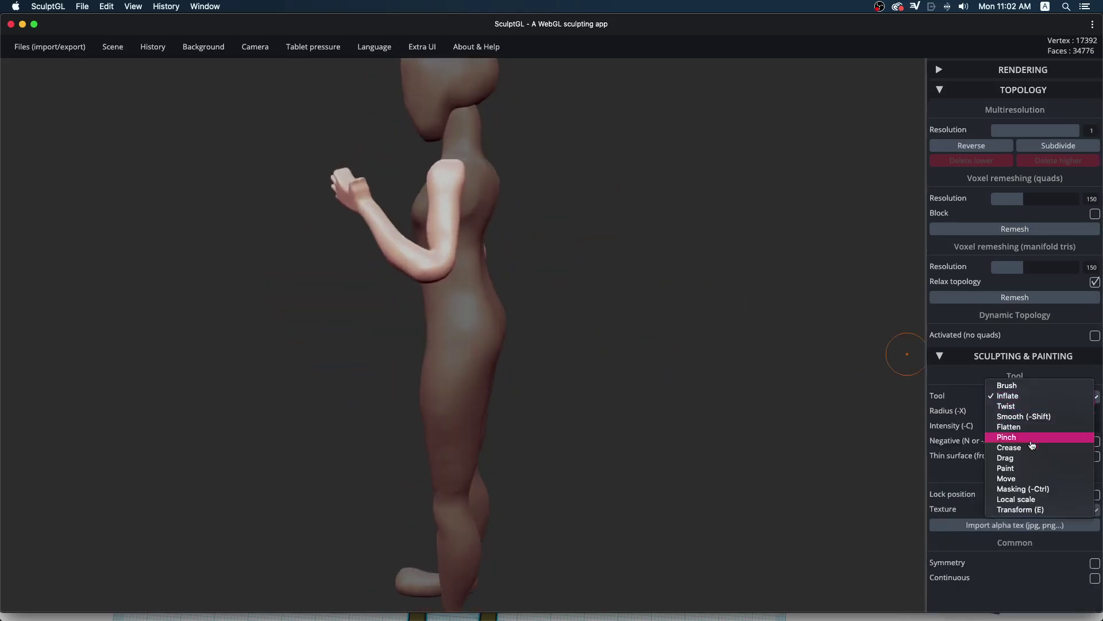
{"action": "left_click", "coordinate": [1014, 479]}
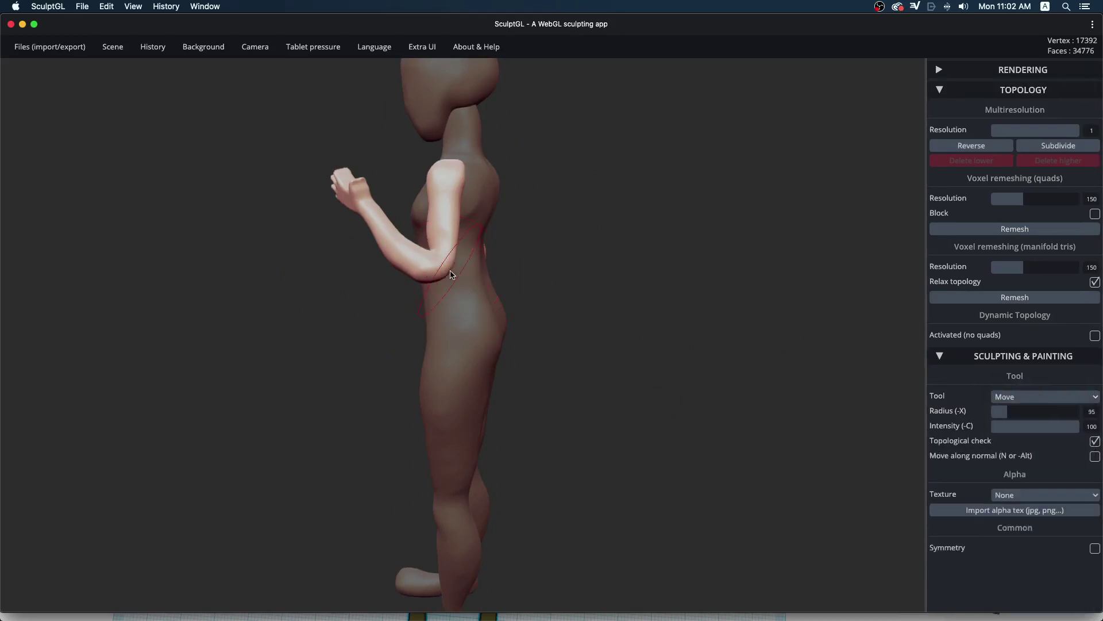
{"action": "mouse_move", "coordinate": [518, 276]}
{"action": "left_mouse_down"}
{"action": "mouse_move", "coordinate": [697, 328]}
{"action": "mouse_move", "coordinate": [623, 328]}
{"action": "mouse_move", "coordinate": [717, 339]}
{"action": "left_mouse_up"}
{"action": "mouse_move", "coordinate": [596, 181]}
{"action": "left_mouse_down"}
{"action": "mouse_move", "coordinate": [682, 201]}
{"action": "mouse_move", "coordinate": [665, 222]}
{"action": "left_mouse_up"}
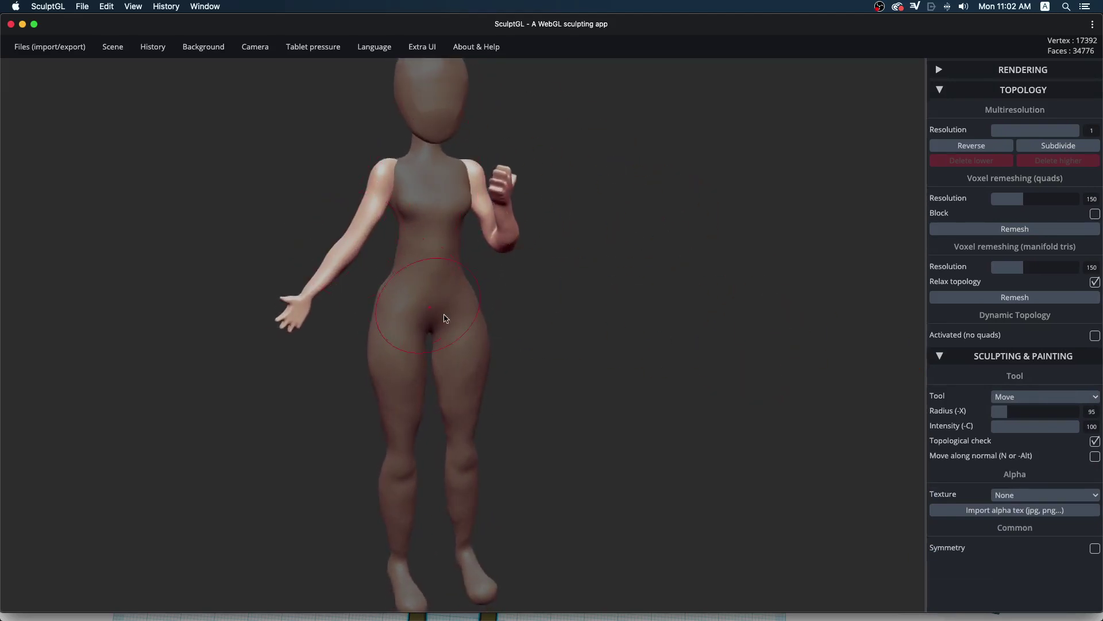
{"action": "mouse_move", "coordinate": [575, 287]}
{"action": "left_mouse_down"}
{"action": "mouse_move", "coordinate": [359, 327]}
{"action": "mouse_move", "coordinate": [523, 344]}
{"action": "mouse_move", "coordinate": [641, 308]}
{"action": "mouse_move", "coordinate": [640, 330]}
{"action": "mouse_move", "coordinate": [578, 330]}
{"action": "mouse_move", "coordinate": [517, 256]}
{"action": "left_mouse_up"}
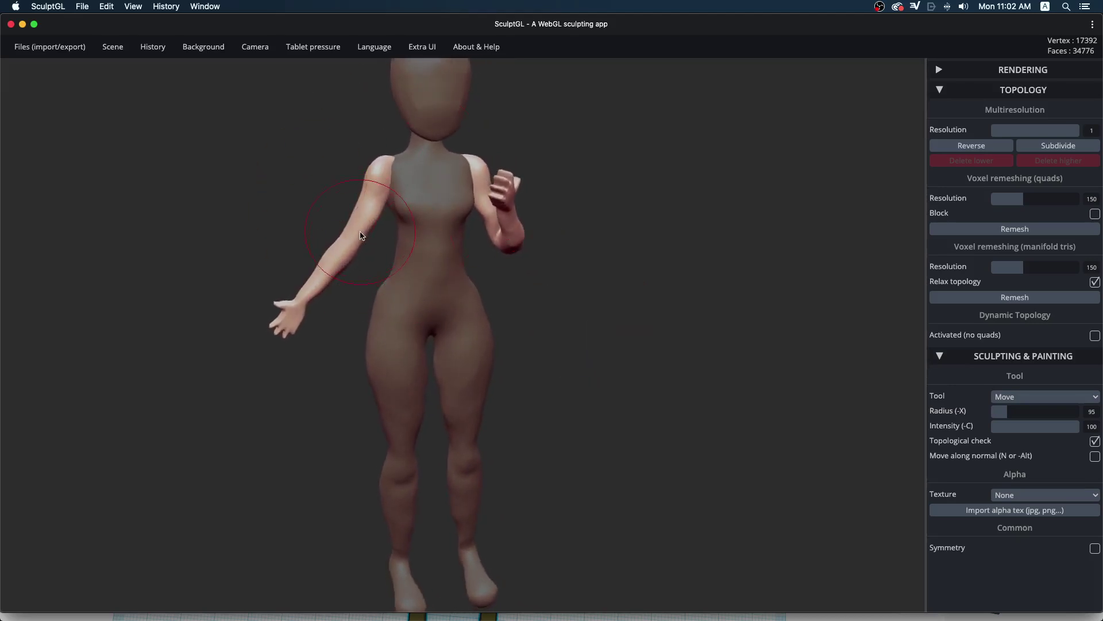
{"action": "left_click_drag", "start_coordinate": [588, 343], "coordinate": [579, 315]}
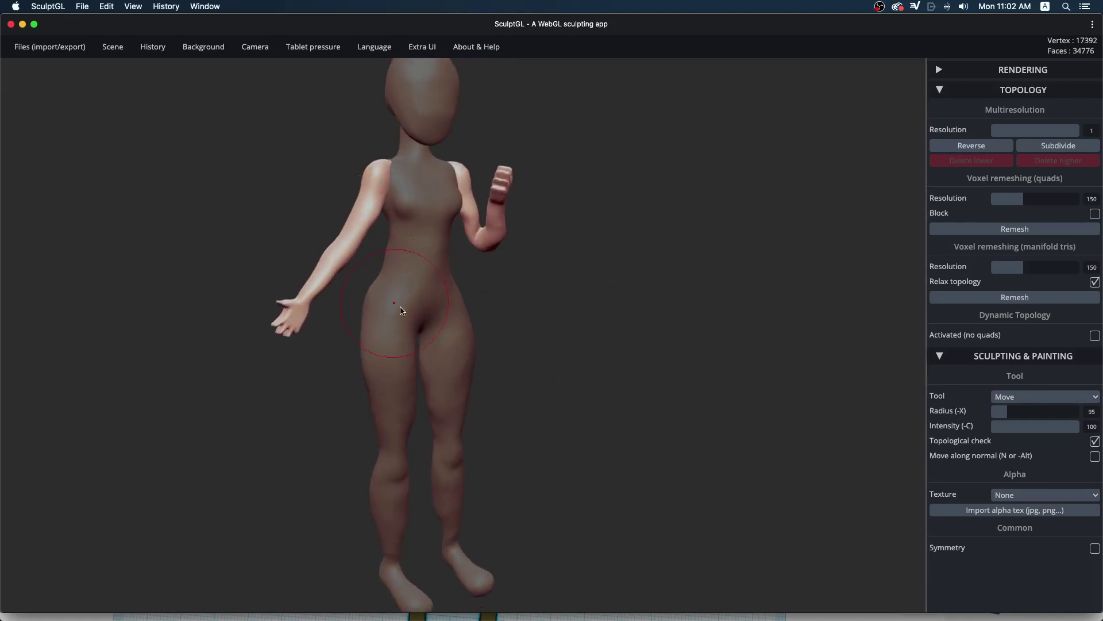
{"action": "key", "text": "ctrl+z"}
{"action": "key", "text": "ctrl+shift+z"}
Ctrl-paint the mask along the lowered forearm, then orbit to check it from the back.
{"action": "left_click_drag", "start_coordinate": [281, 415], "coordinate": [301, 431]}
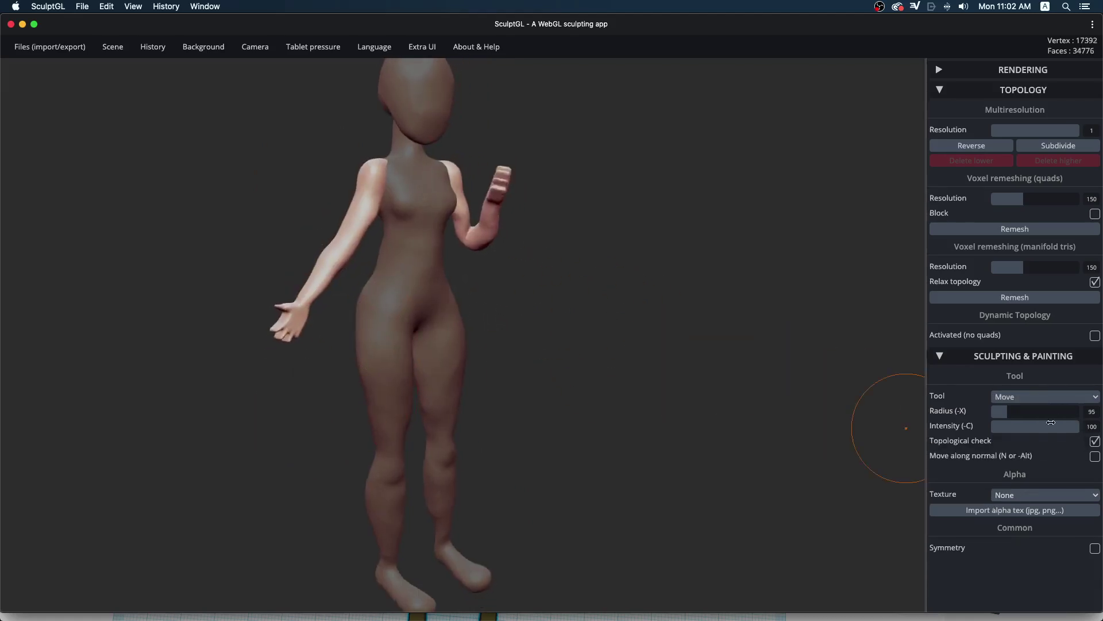
{"action": "key", "text": "ctrl"}
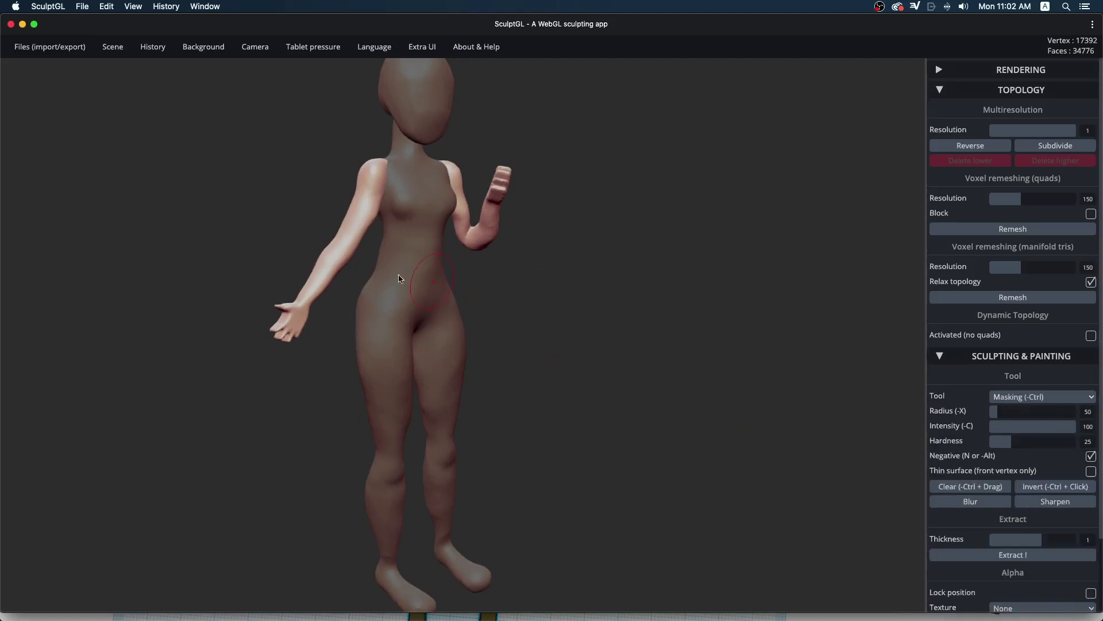
{"action": "left_click_drag", "start_coordinate": [321, 276], "coordinate": [291, 292]}
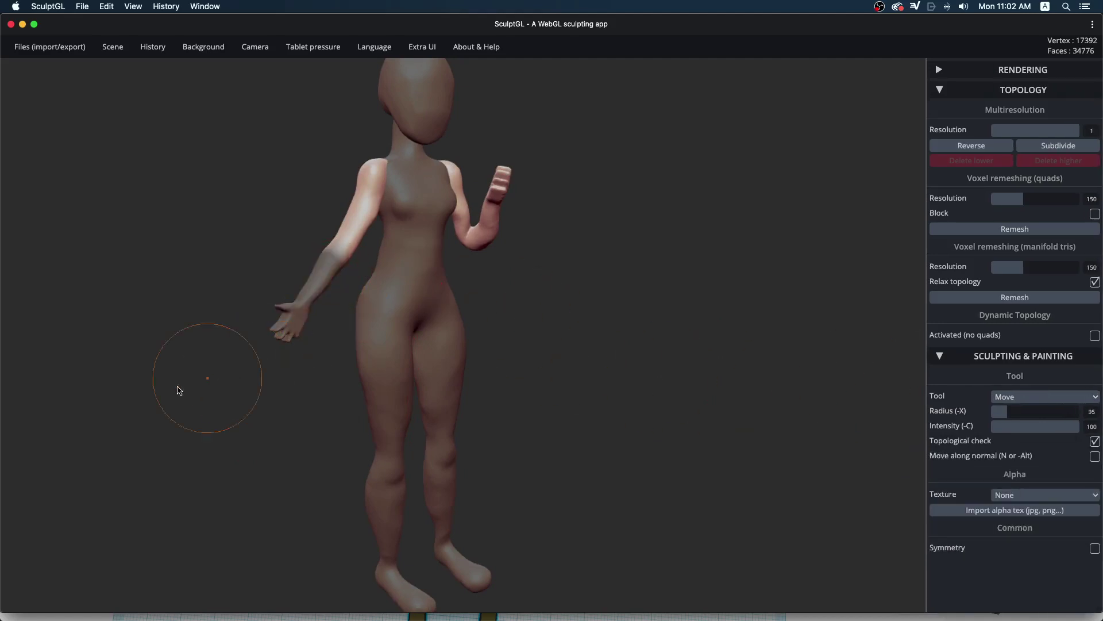
{"action": "left_click_drag", "start_coordinate": [178, 386], "coordinate": [660, 343]}
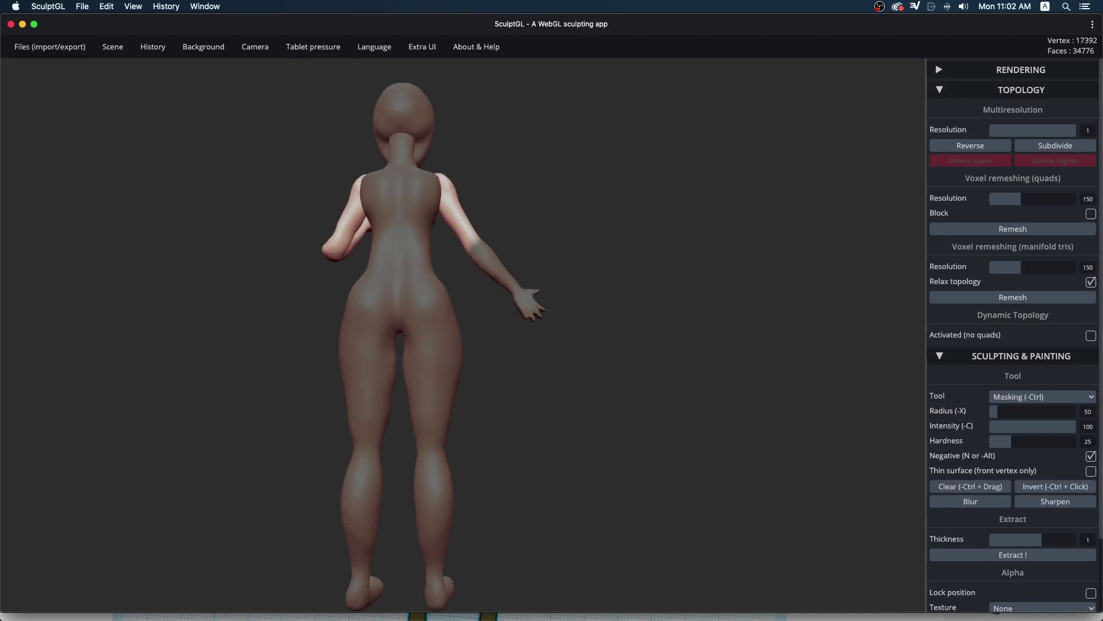
{"action": "mouse_move", "coordinate": [604, 322]}
{"action": "left_mouse_down"}
{"action": "mouse_move", "coordinate": [128, 335]}
{"action": "mouse_move", "coordinate": [648, 363]}
{"action": "left_mouse_up"}
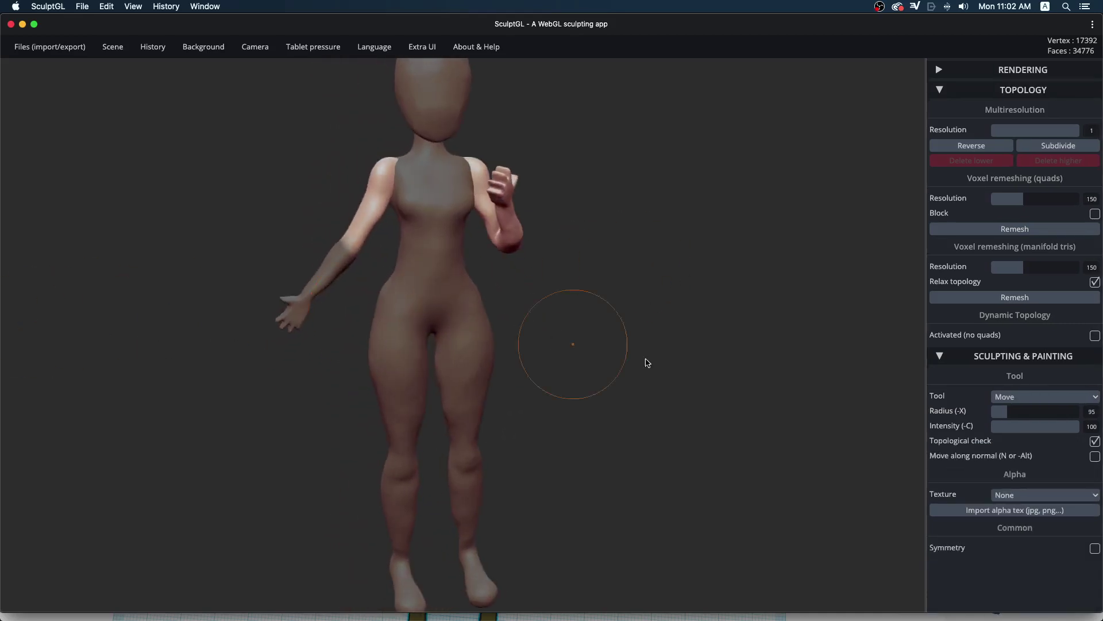
Try rotating the arm inward to the waist with Transform, then undo the change.
{"action": "left_click", "coordinate": [1011, 398]}
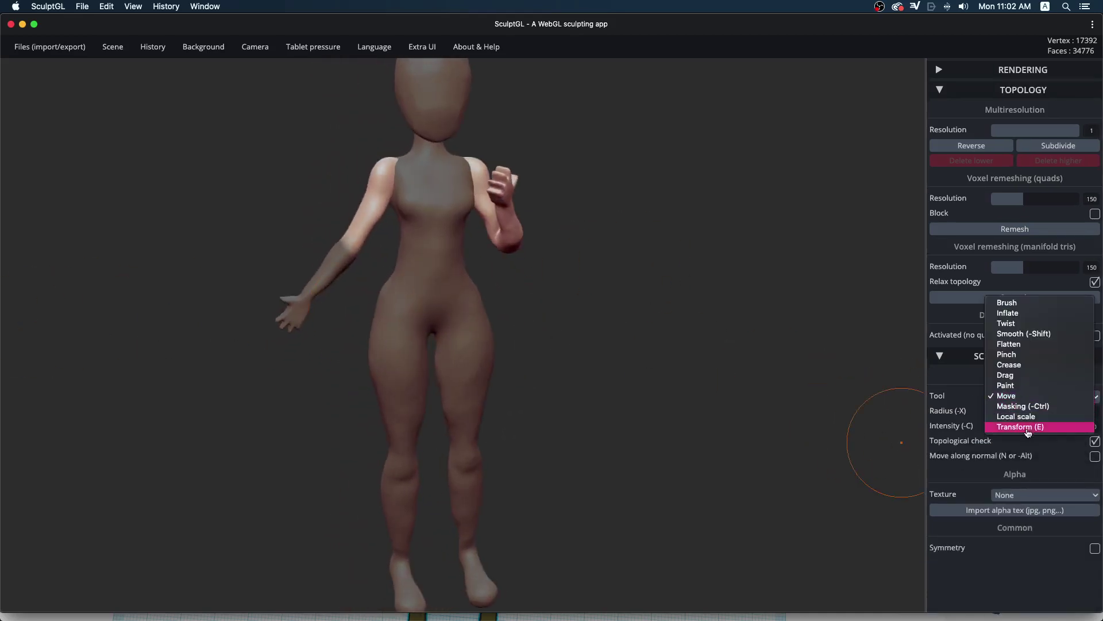
{"action": "left_click", "coordinate": [1022, 431]}
{"action": "mouse_move", "coordinate": [842, 411]}
{"action": "left_mouse_down"}
{"action": "mouse_move", "coordinate": [728, 414]}
{"action": "mouse_move", "coordinate": [788, 423]}
{"action": "mouse_move", "coordinate": [648, 360]}
{"action": "mouse_move", "coordinate": [660, 347]}
{"action": "left_mouse_up"}
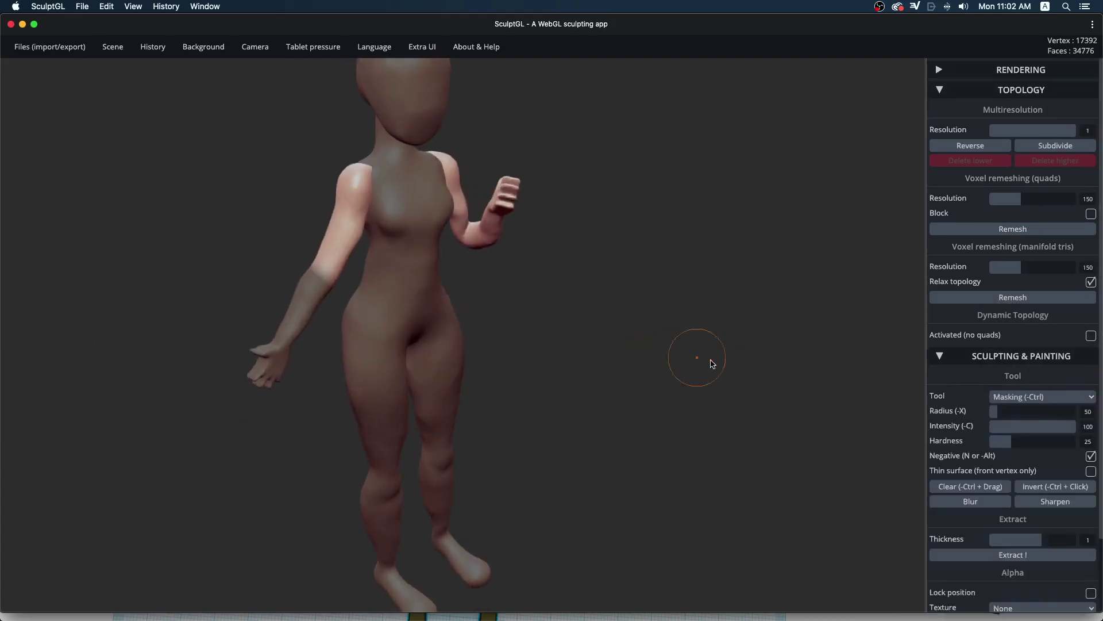
{"action": "left_click", "coordinate": [1032, 399]}
{"action": "left_click", "coordinate": [1025, 377]}
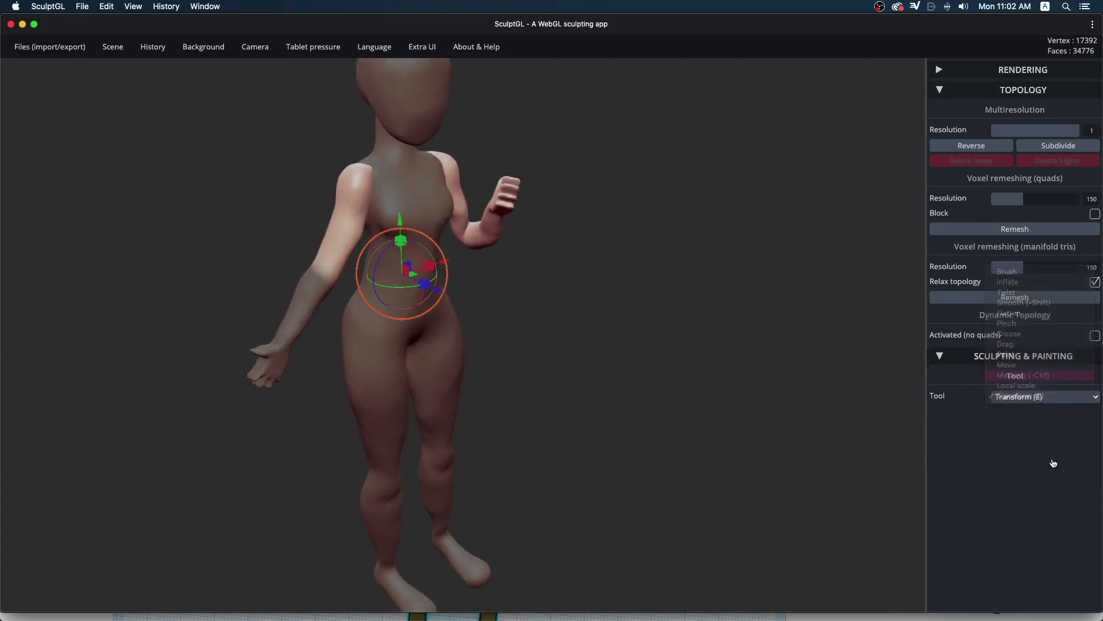
{"action": "left_click", "coordinate": [1040, 397]}
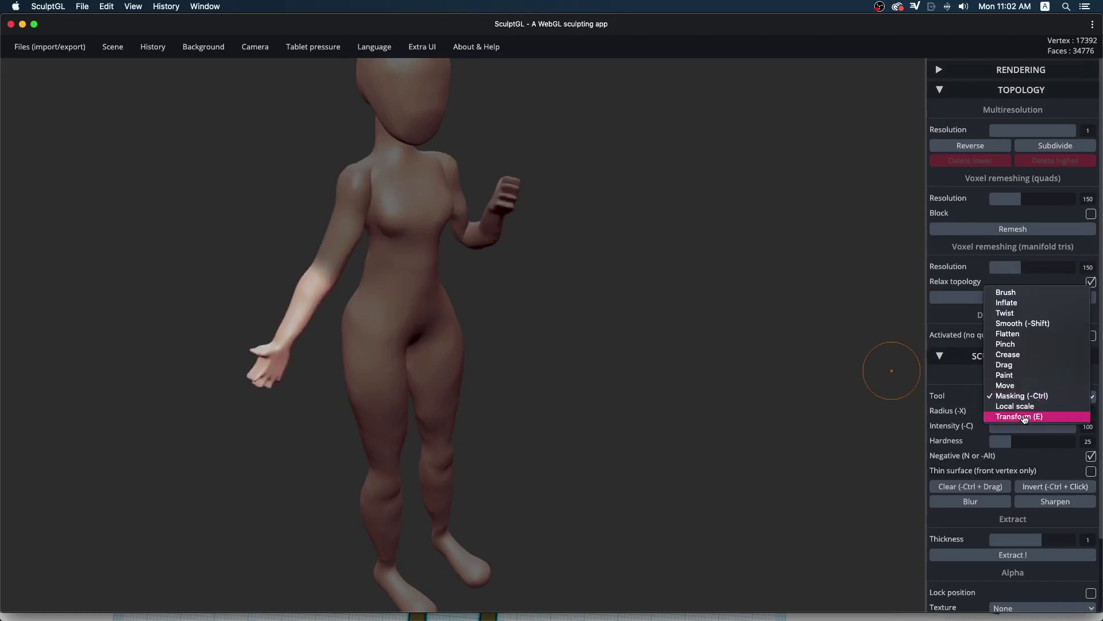
{"action": "left_click", "coordinate": [1020, 416]}
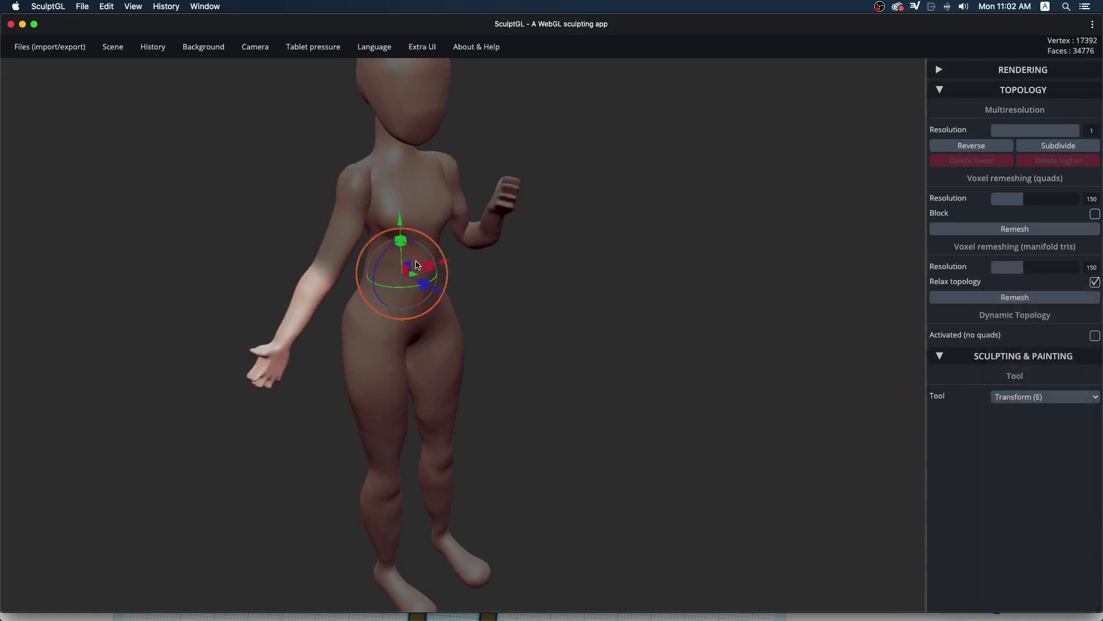
{"action": "key", "text": "ctrl+z"}
{"action": "key", "text": "ctrl+shift+z"}
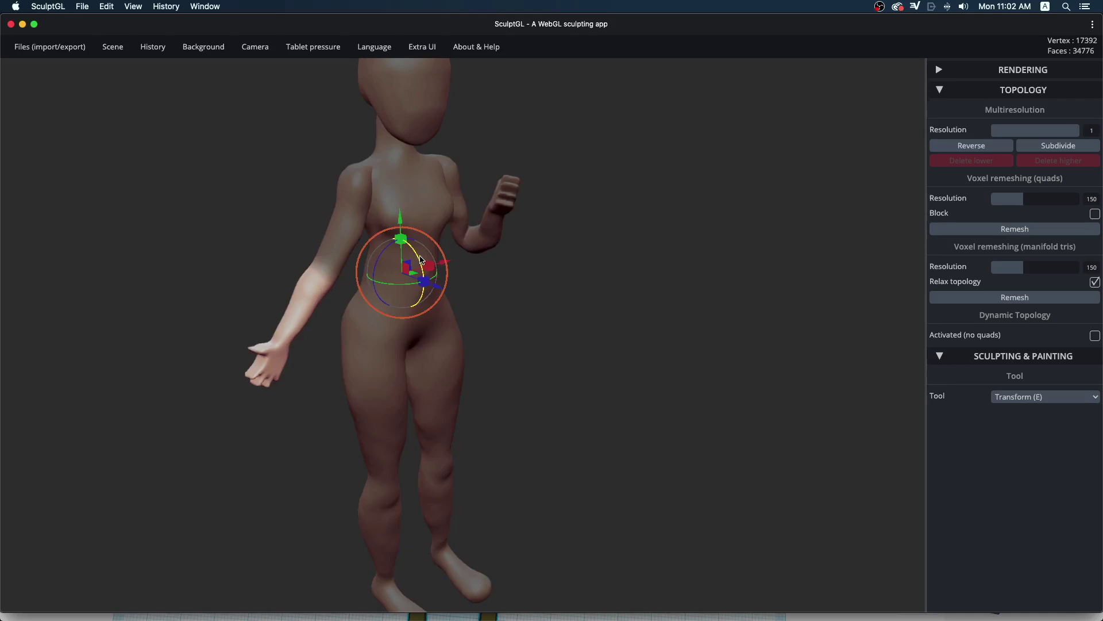
{"action": "left_click_drag", "start_coordinate": [421, 260], "coordinate": [216, 178]}
{"action": "key", "text": "ctrl"}
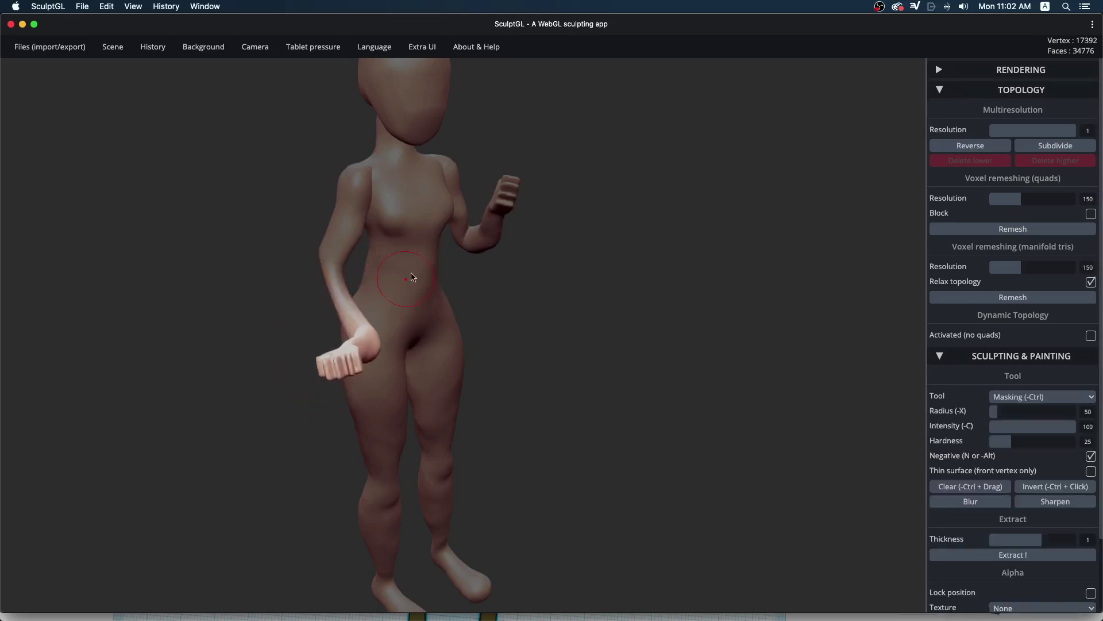
{"action": "key", "text": "ctrl+z"}
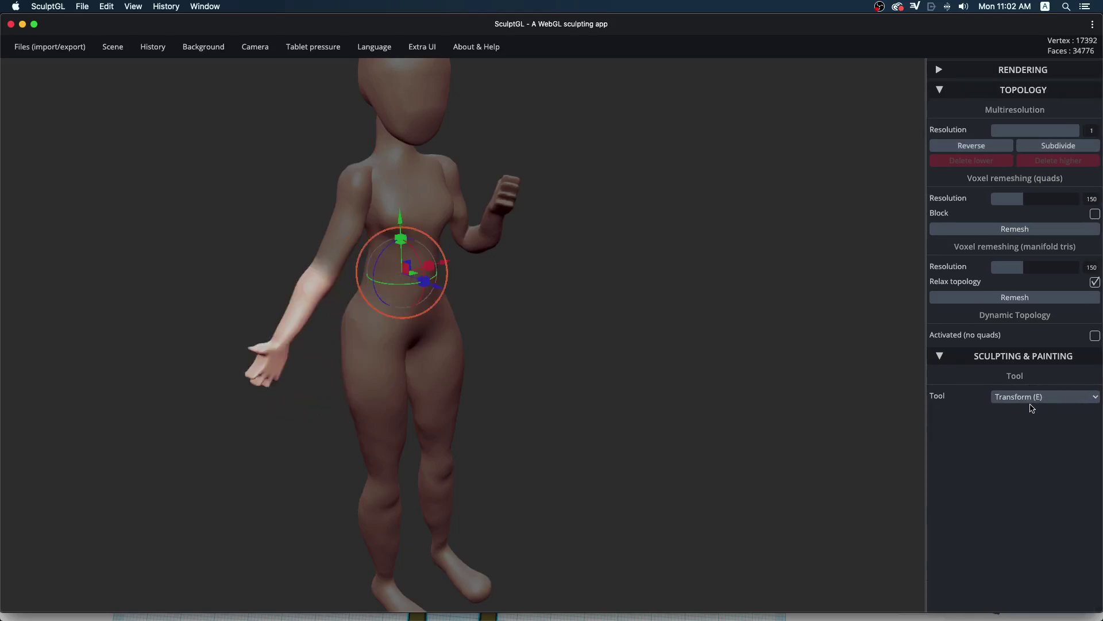
Clear the mask and invert it so the torso is held fixed.
{"action": "left_click", "coordinate": [1031, 402]}
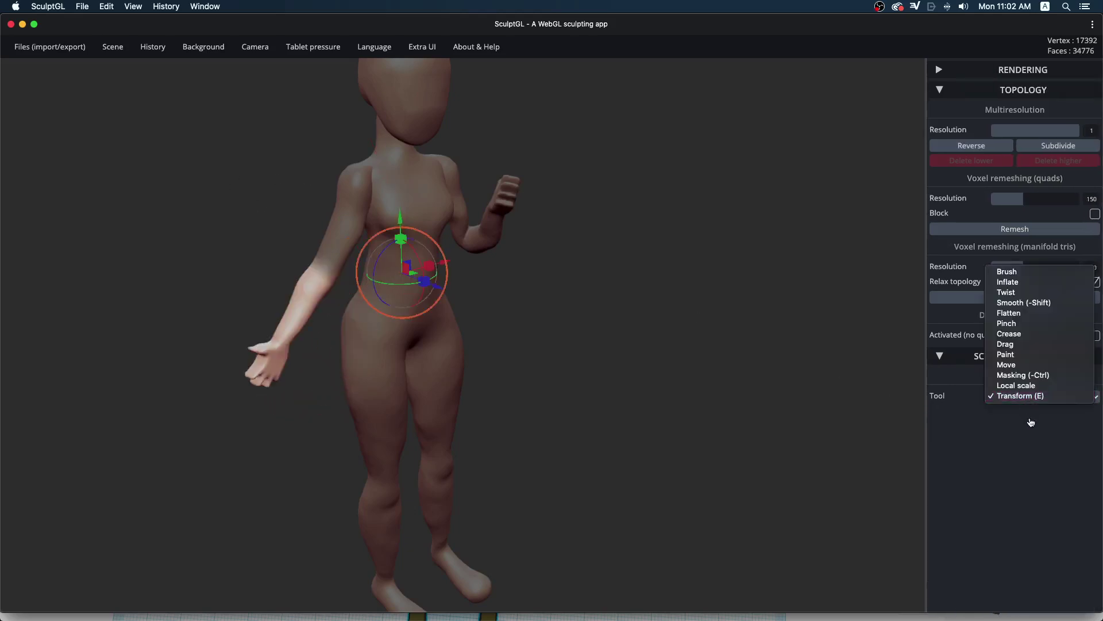
{"action": "left_click", "coordinate": [1047, 377]}
{"action": "left_click", "coordinate": [972, 489]}
{"action": "left_click", "coordinate": [1045, 485]}
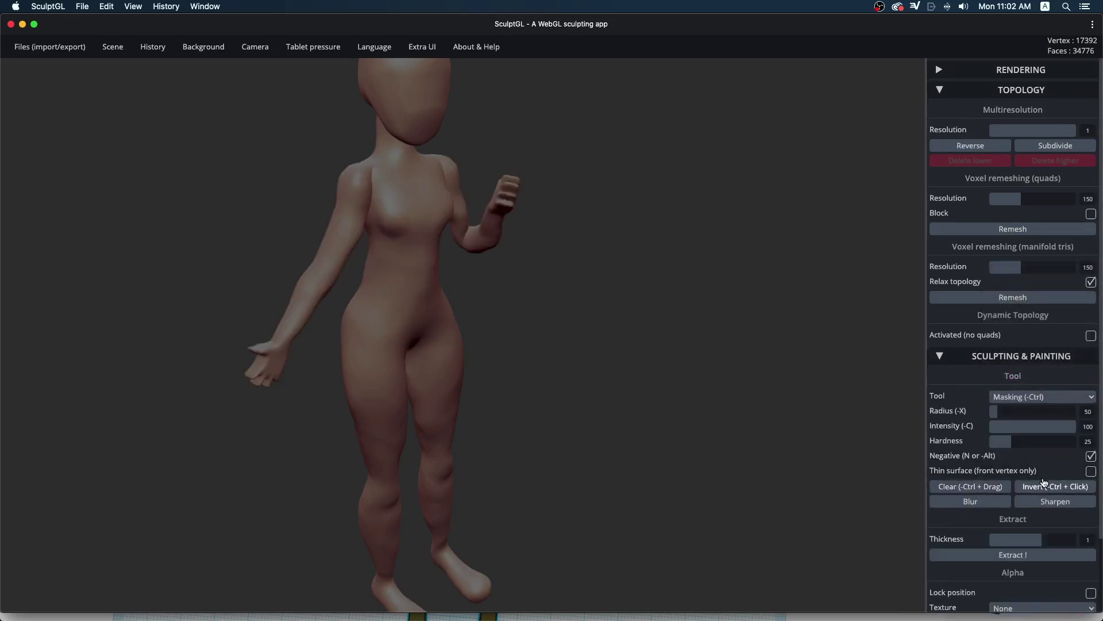
Revisit the Masking panel, then return to Transform (E) with the gizmo at the waist.
{"action": "left_click", "coordinate": [1027, 399]}
{"action": "left_click", "coordinate": [1018, 423]}
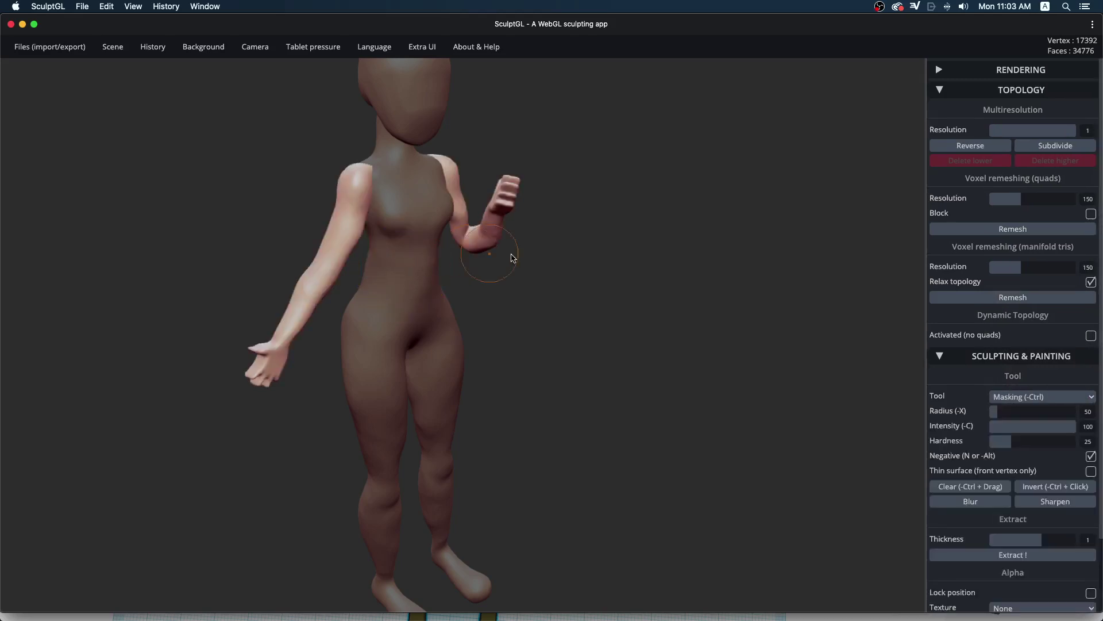
{"action": "left_click", "coordinate": [1056, 398]}
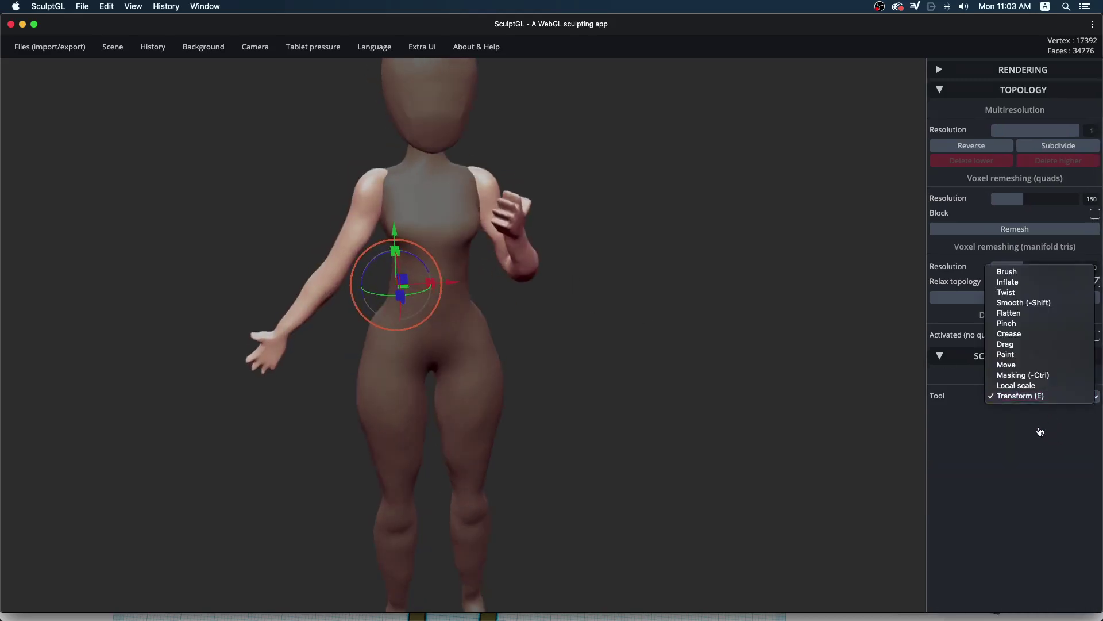
{"action": "left_click", "coordinate": [1037, 375]}
{"action": "left_click", "coordinate": [981, 488]}
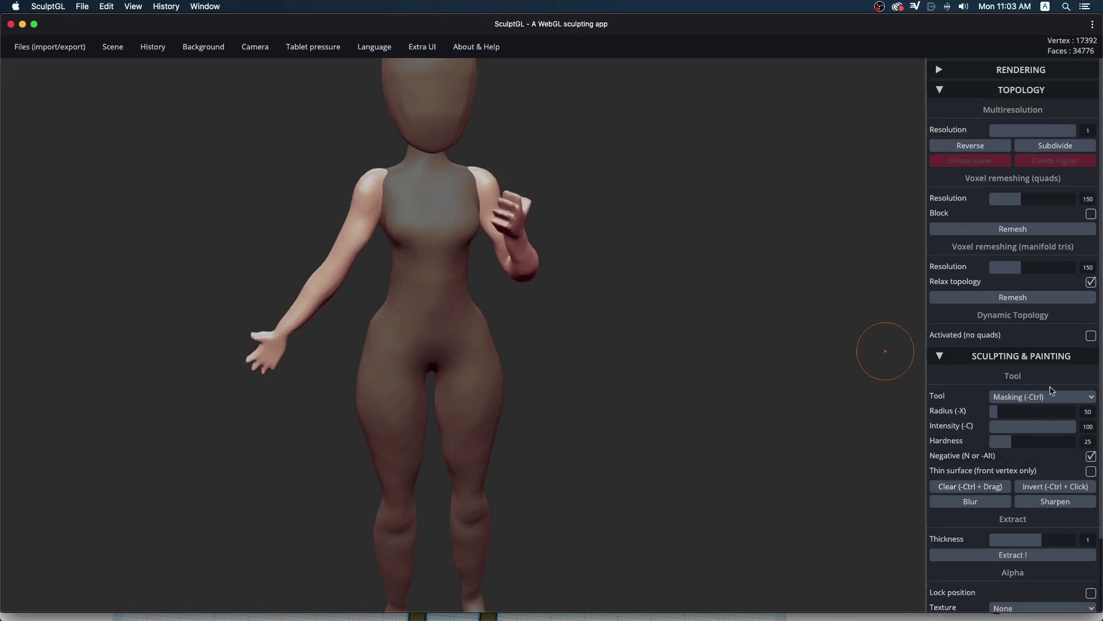
{"action": "left_click", "coordinate": [1045, 397]}
{"action": "left_click", "coordinate": [1043, 395]}
{"action": "left_click", "coordinate": [1043, 397]}
{"action": "left_click", "coordinate": [1028, 416]}
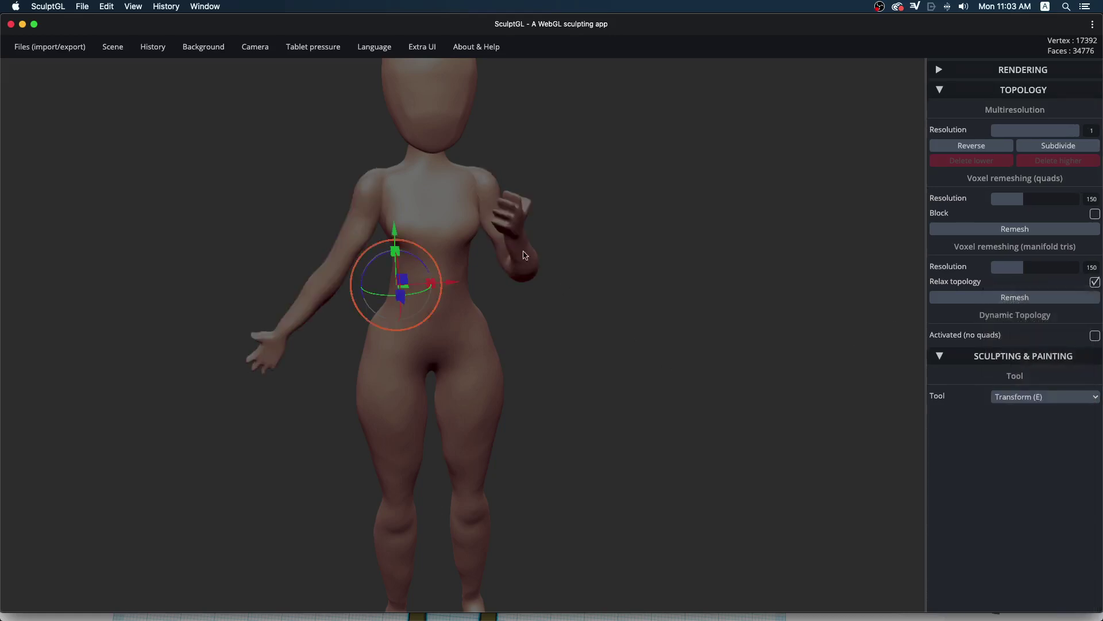
Shift and rotate the outstretched arm with the gizmo, then place the pivot on the arm.
{"action": "mouse_move", "coordinate": [455, 282]}
{"action": "left_mouse_down"}
{"action": "mouse_move", "coordinate": [404, 290]}
{"action": "mouse_move", "coordinate": [329, 366]}
{"action": "left_mouse_up"}
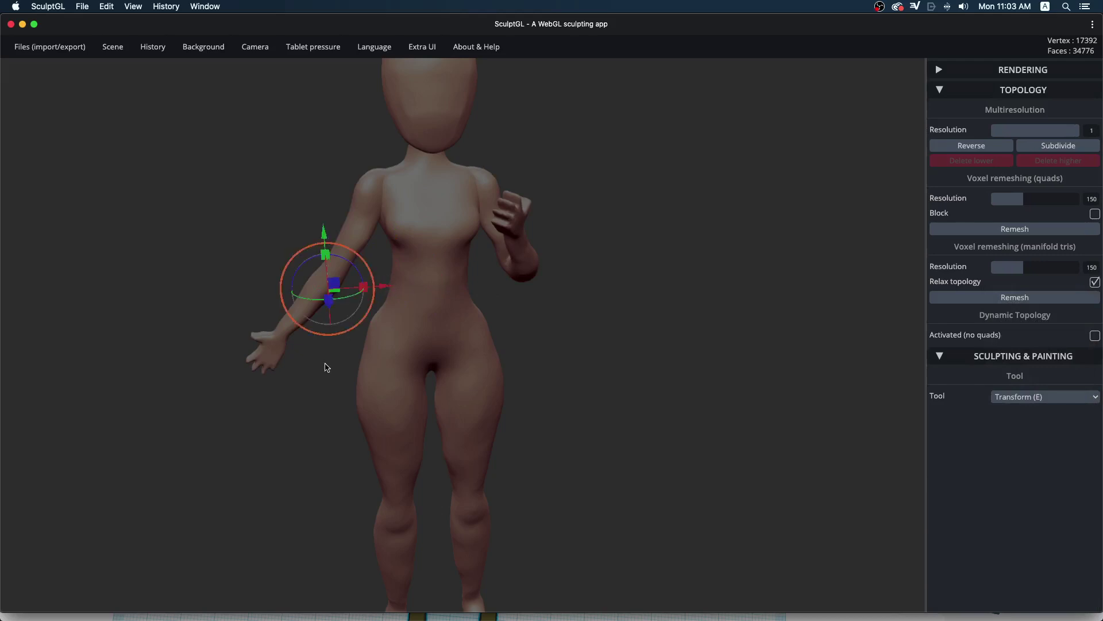
{"action": "left_click_drag", "start_coordinate": [304, 274], "coordinate": [333, 271]}
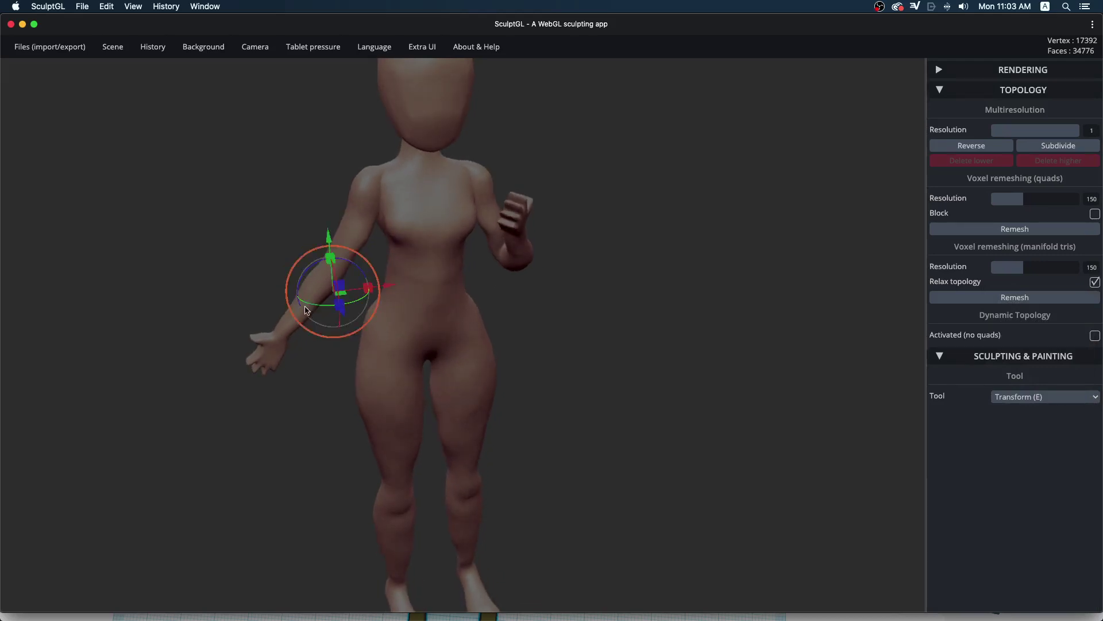
{"action": "left_click_drag", "start_coordinate": [299, 305], "coordinate": [304, 290]}
{"action": "left_click_drag", "start_coordinate": [564, 254], "coordinate": [582, 244]}
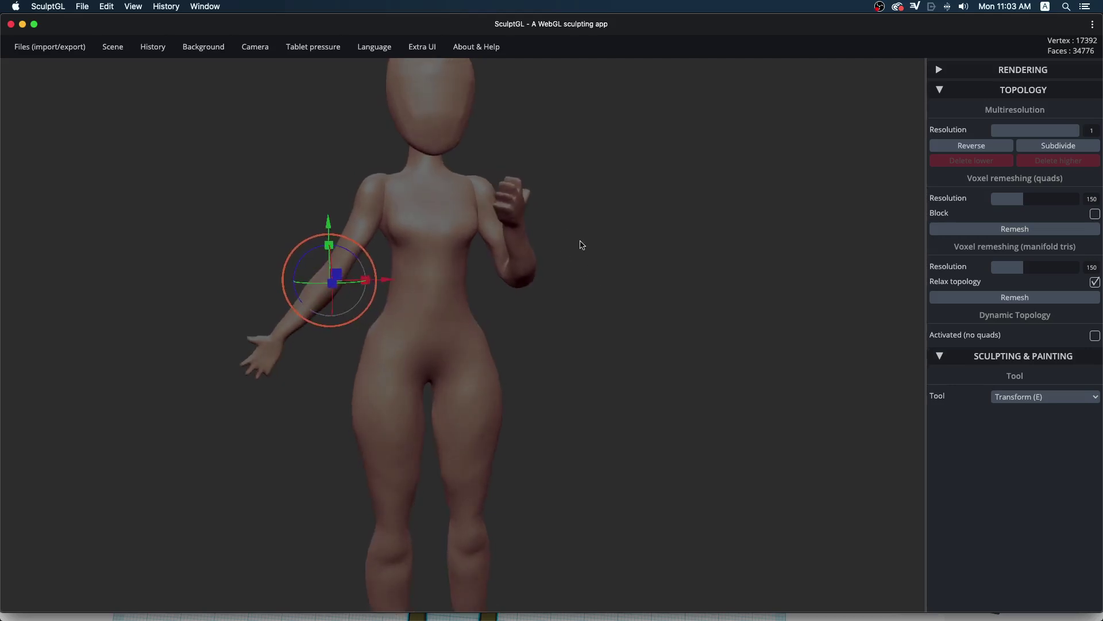
{"action": "mouse_move", "coordinate": [275, 409]}
{"action": "left_mouse_down"}
{"action": "mouse_move", "coordinate": [403, 255]}
{"action": "mouse_move", "coordinate": [418, 274]}
{"action": "mouse_move", "coordinate": [520, 278]}
{"action": "left_mouse_up"}
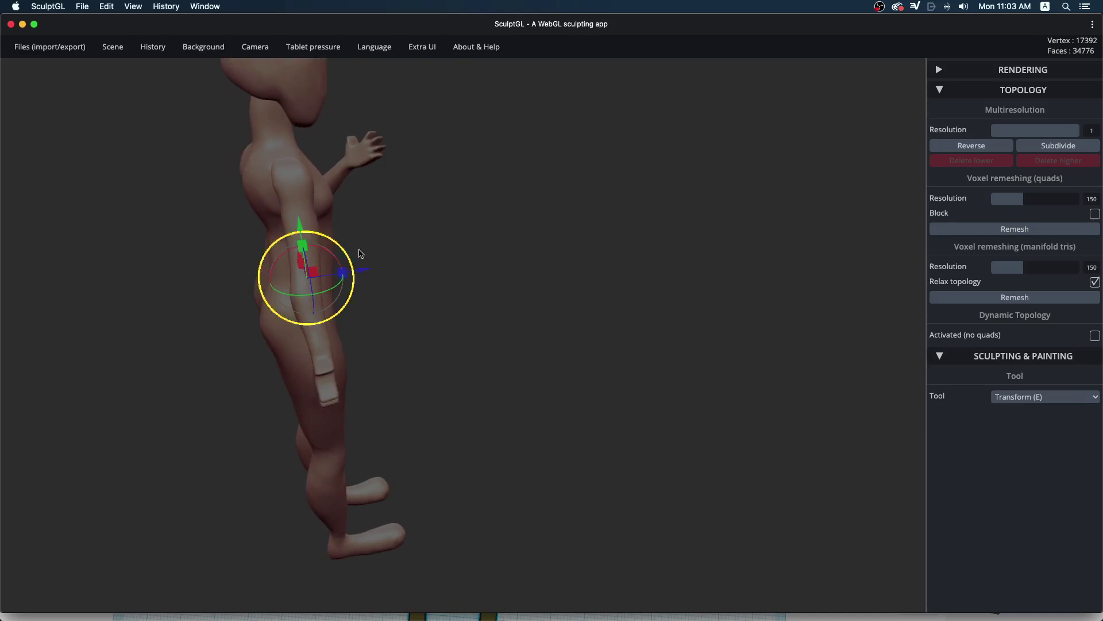
{"action": "mouse_move", "coordinate": [359, 249]}
{"action": "left_mouse_down"}
{"action": "mouse_move", "coordinate": [259, 328]}
{"action": "mouse_move", "coordinate": [357, 259]}
{"action": "left_mouse_up"}
{"action": "mouse_move", "coordinate": [554, 301]}
{"action": "left_mouse_down"}
{"action": "mouse_move", "coordinate": [505, 204]}
{"action": "mouse_move", "coordinate": [463, 188]}
{"action": "left_mouse_up"}
{"action": "left_click", "coordinate": [331, 276]}
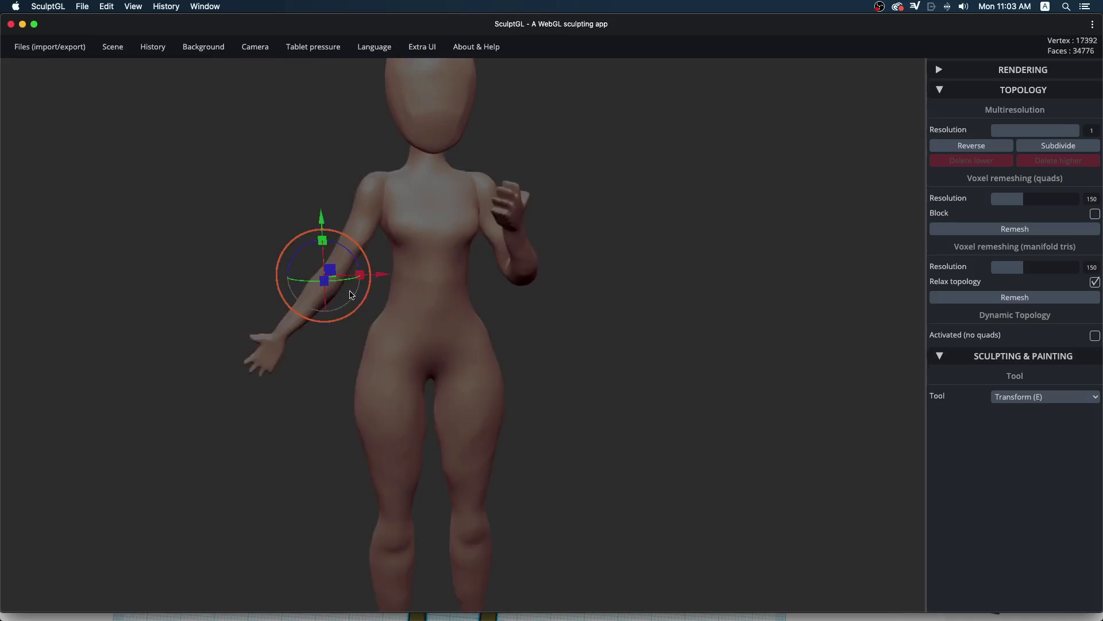
Invert the mask and paint it over the hand and forearm, checking from the side.
{"action": "left_click", "coordinate": [1018, 404]}
{"action": "left_click", "coordinate": [1022, 379]}
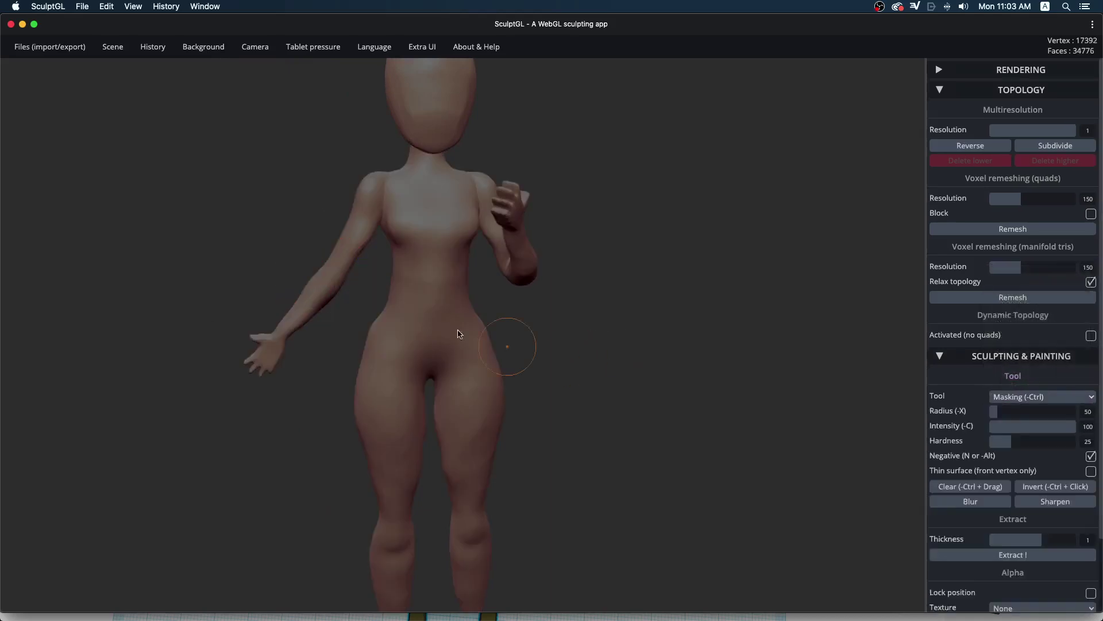
{"action": "left_click", "coordinate": [1036, 486]}
{"action": "left_click_drag", "start_coordinate": [260, 339], "coordinate": [268, 343]}
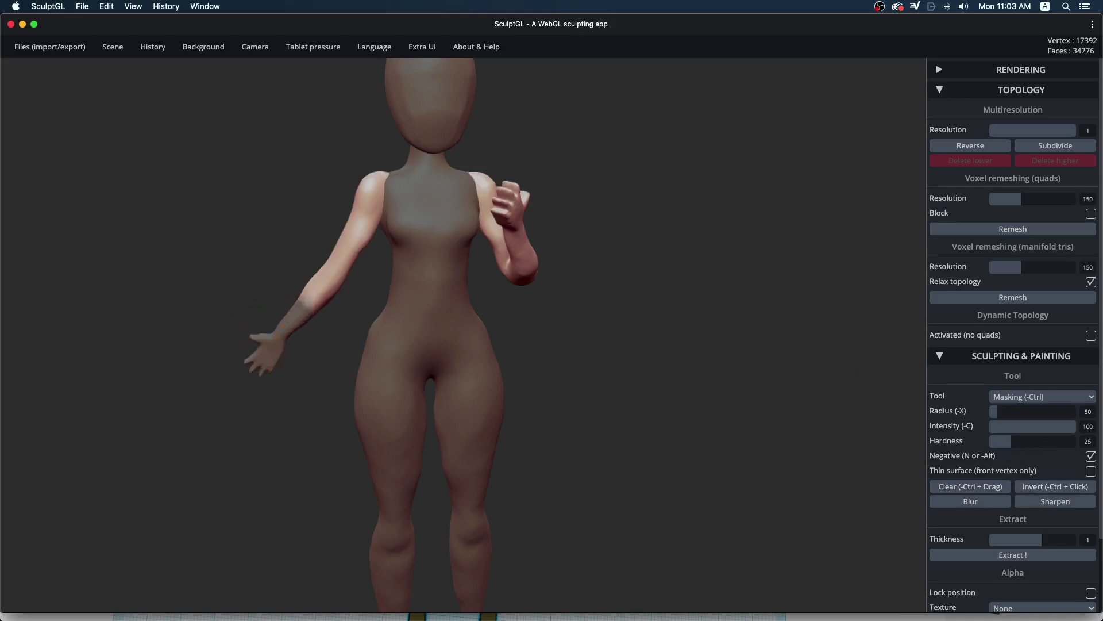
{"action": "left_click_drag", "start_coordinate": [290, 299], "coordinate": [319, 305]}
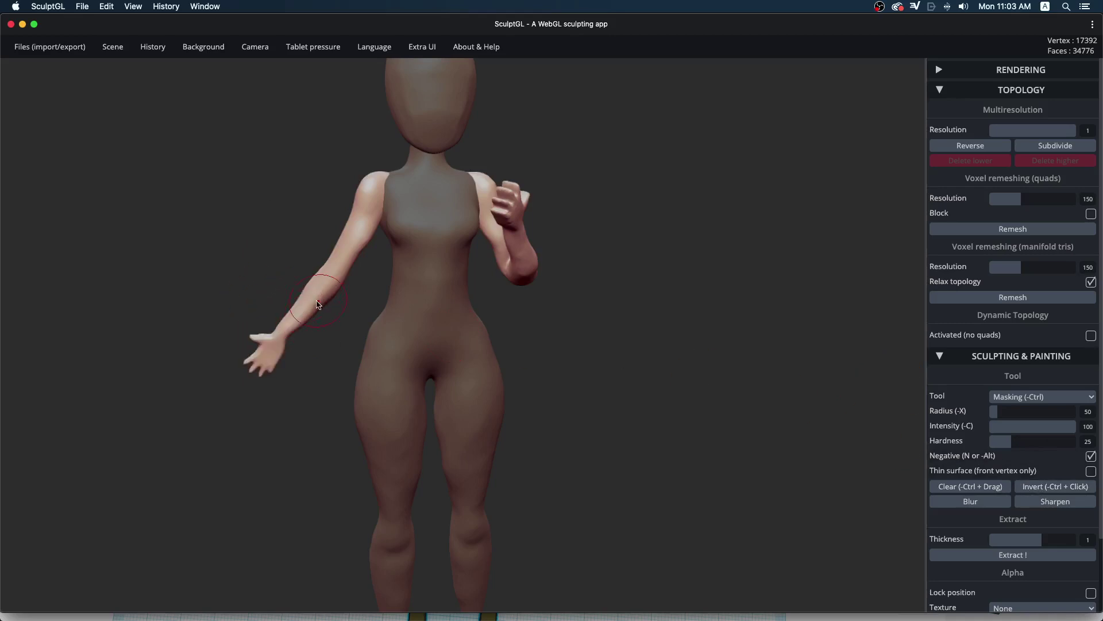
{"action": "left_click_drag", "start_coordinate": [272, 347], "coordinate": [330, 284]}
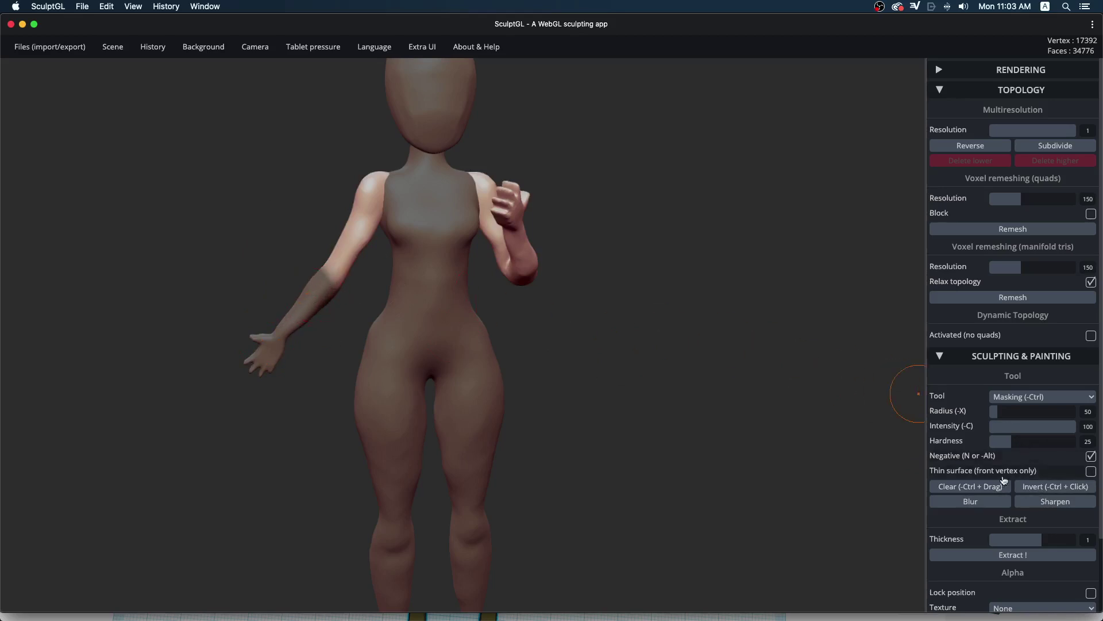
{"action": "mouse_move", "coordinate": [747, 437]}
{"action": "left_mouse_down"}
{"action": "mouse_move", "coordinate": [763, 452]}
{"action": "mouse_move", "coordinate": [771, 512]}
{"action": "mouse_move", "coordinate": [808, 439]}
{"action": "mouse_move", "coordinate": [615, 431]}
{"action": "mouse_move", "coordinate": [648, 416]}
{"action": "mouse_move", "coordinate": [401, 323]}
{"action": "mouse_move", "coordinate": [707, 379]}
{"action": "mouse_move", "coordinate": [652, 419]}
{"action": "mouse_move", "coordinate": [619, 422]}
{"action": "left_mouse_up"}
{"action": "left_click", "coordinate": [1045, 487]}
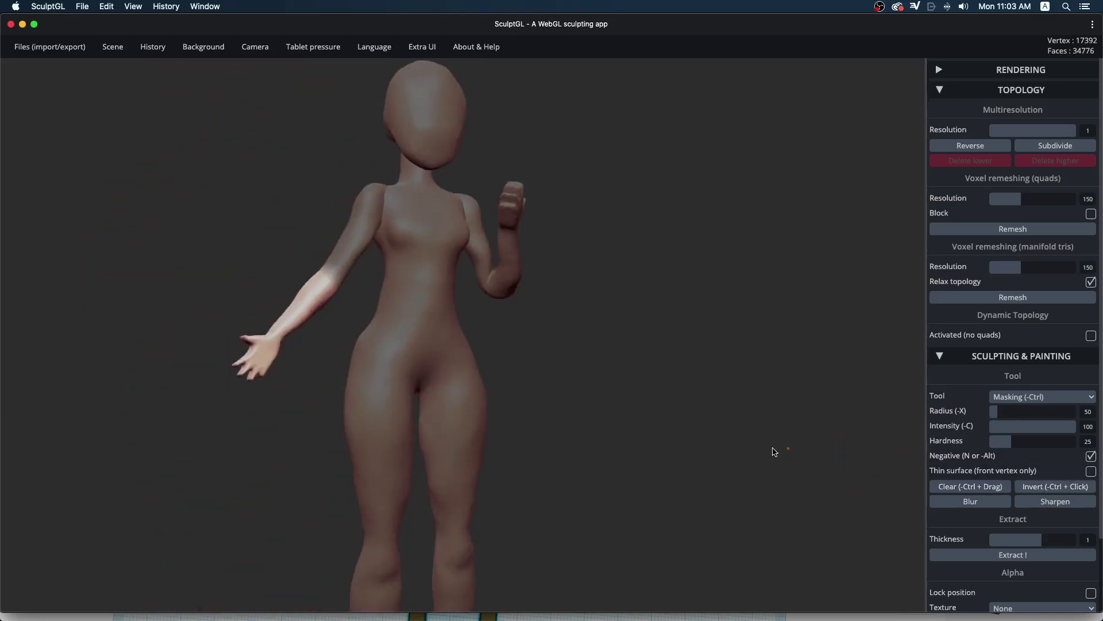
{"action": "left_click_drag", "start_coordinate": [773, 451], "coordinate": [649, 457]}
With Transform (E), swing the forearm around the elbow and raise the fist.
{"action": "left_click", "coordinate": [1015, 397]}
{"action": "left_click", "coordinate": [1019, 416]}
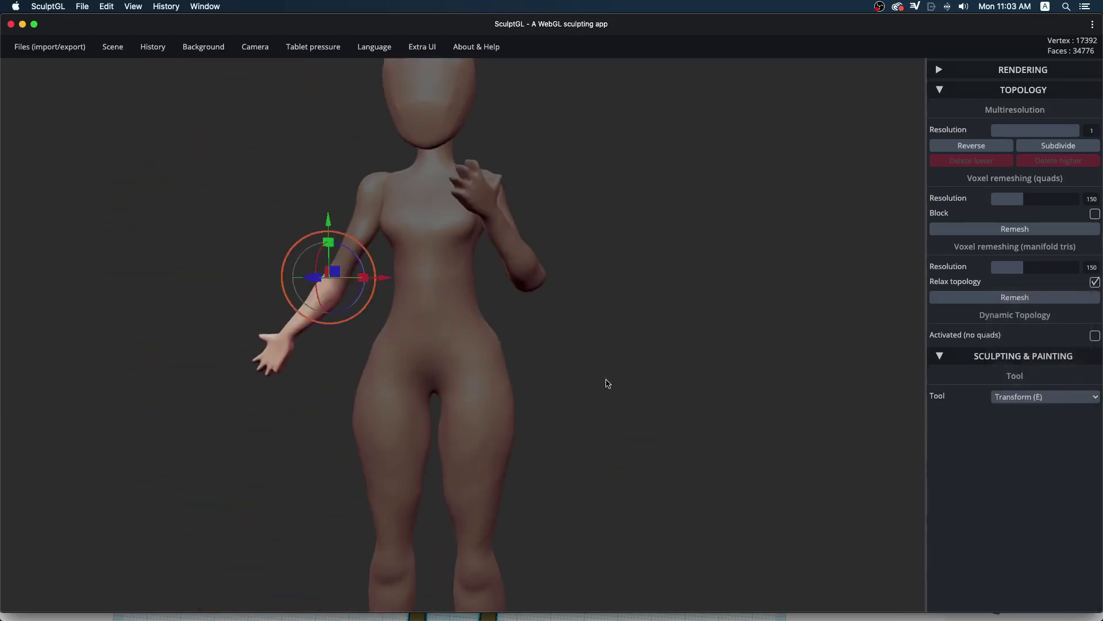
{"action": "mouse_move", "coordinate": [350, 299]}
{"action": "left_mouse_down"}
{"action": "mouse_move", "coordinate": [303, 424]}
{"action": "mouse_move", "coordinate": [168, 472]}
{"action": "left_mouse_up"}
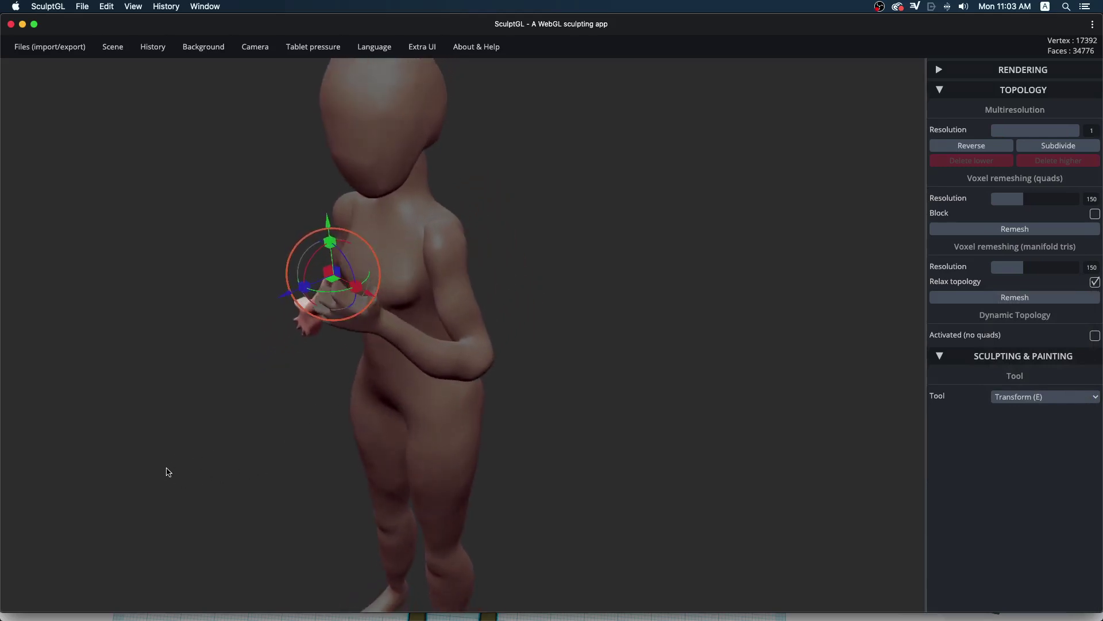
{"action": "mouse_move", "coordinate": [310, 267]}
{"action": "left_mouse_down"}
{"action": "mouse_move", "coordinate": [241, 364]}
{"action": "mouse_move", "coordinate": [423, 294]}
{"action": "left_mouse_up"}
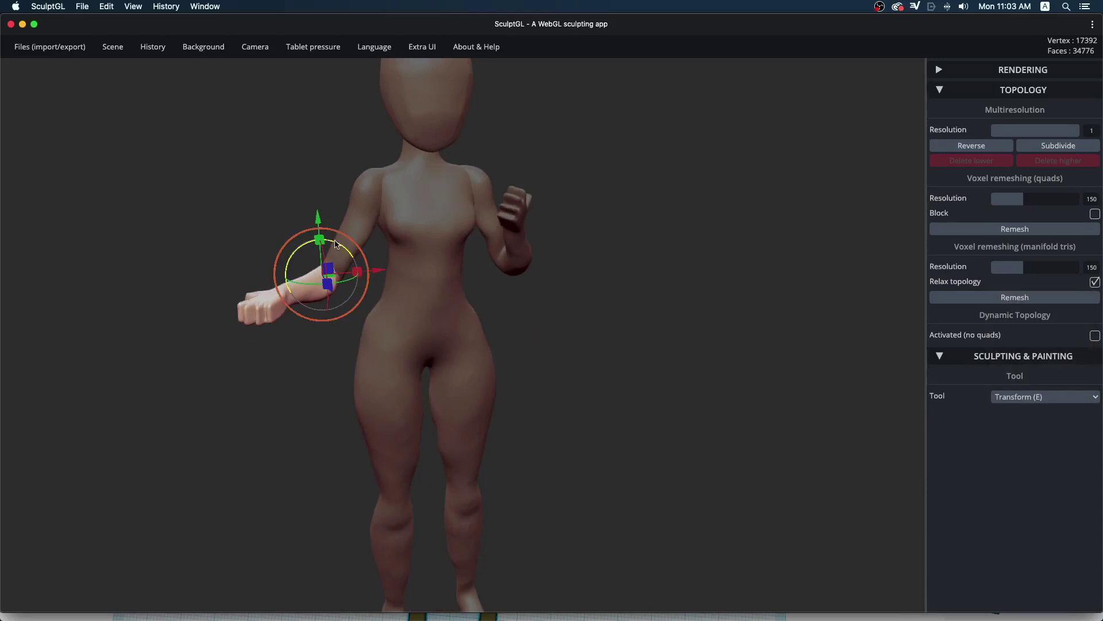
{"action": "mouse_move", "coordinate": [336, 244]}
{"action": "left_mouse_down"}
{"action": "mouse_move", "coordinate": [387, 294]}
{"action": "mouse_move", "coordinate": [434, 271]}
{"action": "left_mouse_up"}
{"action": "mouse_move", "coordinate": [281, 372]}
{"action": "left_mouse_down"}
{"action": "mouse_move", "coordinate": [603, 398]}
{"action": "mouse_move", "coordinate": [428, 271]}
{"action": "mouse_move", "coordinate": [443, 328]}
{"action": "mouse_move", "coordinate": [442, 429]}
{"action": "mouse_move", "coordinate": [436, 418]}
{"action": "left_mouse_up"}
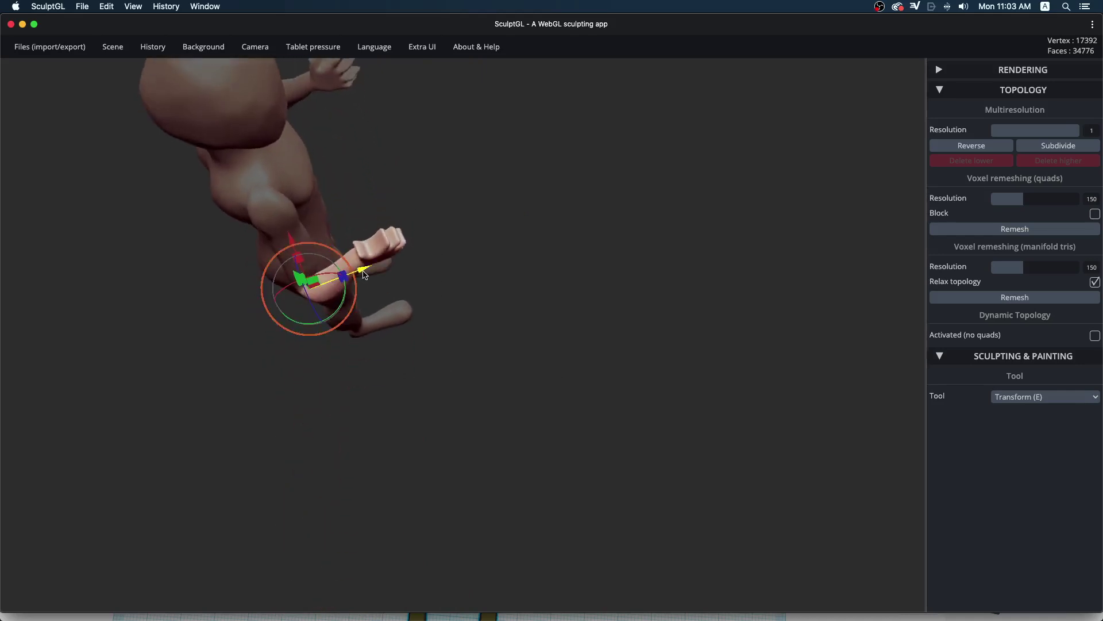
Move and rotate the forearm so it lies horizontally across the waist, fist forward.
{"action": "left_click_drag", "start_coordinate": [295, 241], "coordinate": [289, 225]}
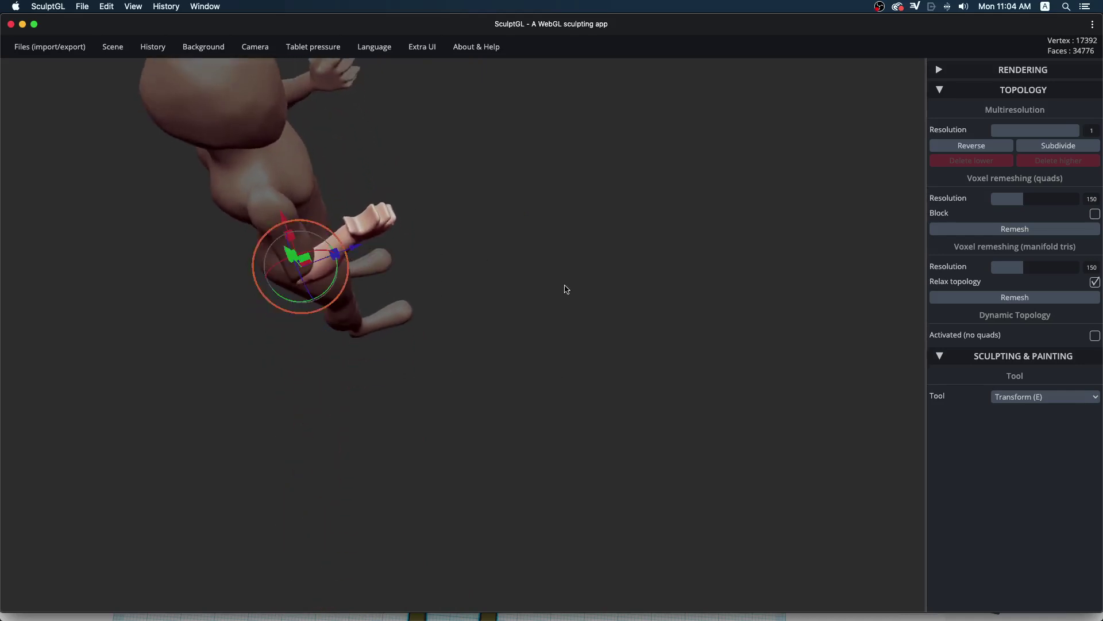
{"action": "mouse_move", "coordinate": [564, 288]}
{"action": "left_mouse_down"}
{"action": "mouse_move", "coordinate": [531, 149]}
{"action": "mouse_move", "coordinate": [143, 284]}
{"action": "mouse_move", "coordinate": [184, 249]}
{"action": "left_mouse_up"}
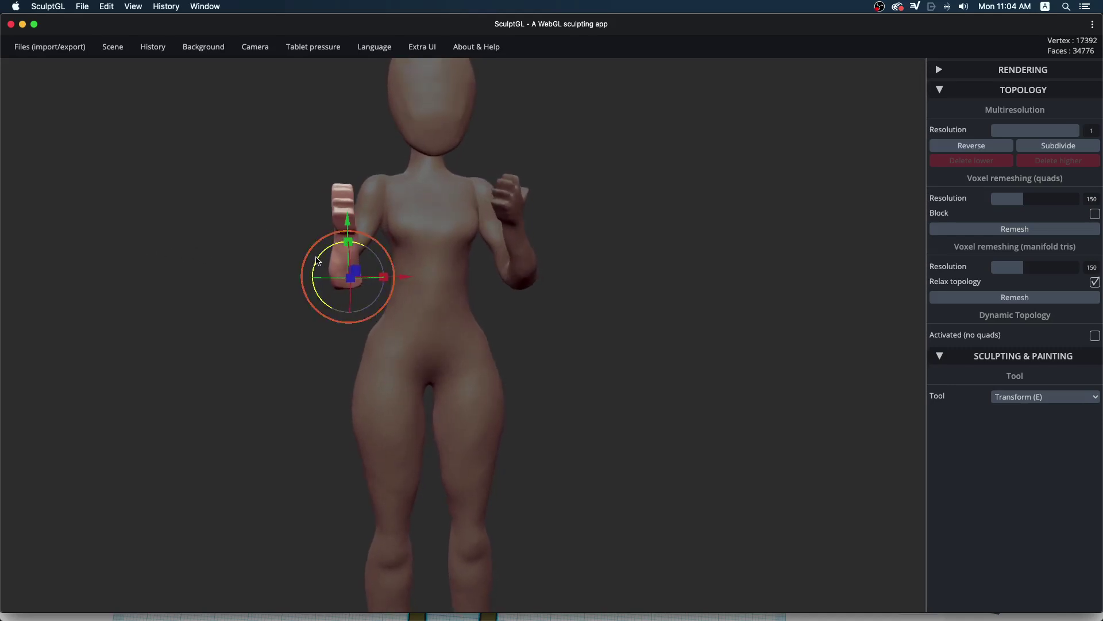
{"action": "left_click_drag", "start_coordinate": [317, 260], "coordinate": [609, 312]}
{"action": "mouse_move", "coordinate": [320, 262]}
{"action": "left_mouse_down"}
{"action": "mouse_move", "coordinate": [256, 387]}
{"action": "mouse_move", "coordinate": [60, 472]}
{"action": "left_mouse_up"}
{"action": "mouse_move", "coordinate": [290, 388]}
{"action": "left_mouse_down"}
{"action": "mouse_move", "coordinate": [239, 401]}
{"action": "mouse_move", "coordinate": [381, 266]}
{"action": "mouse_move", "coordinate": [438, 270]}
{"action": "mouse_move", "coordinate": [353, 400]}
{"action": "mouse_move", "coordinate": [692, 357]}
{"action": "left_mouse_up"}
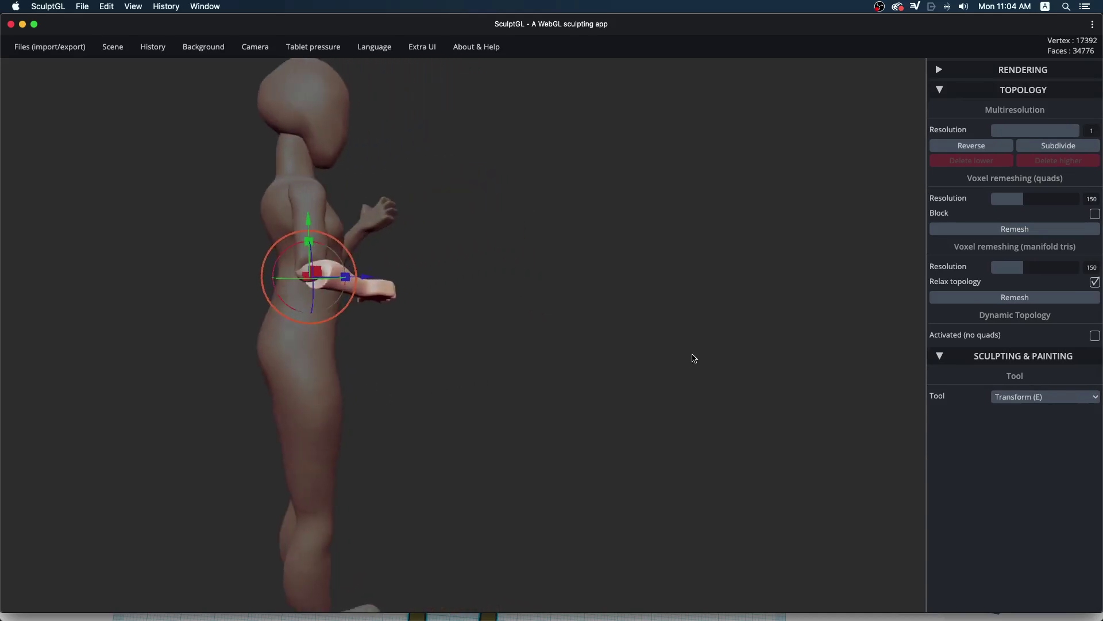
{"action": "left_click_drag", "start_coordinate": [304, 217], "coordinate": [315, 228]}
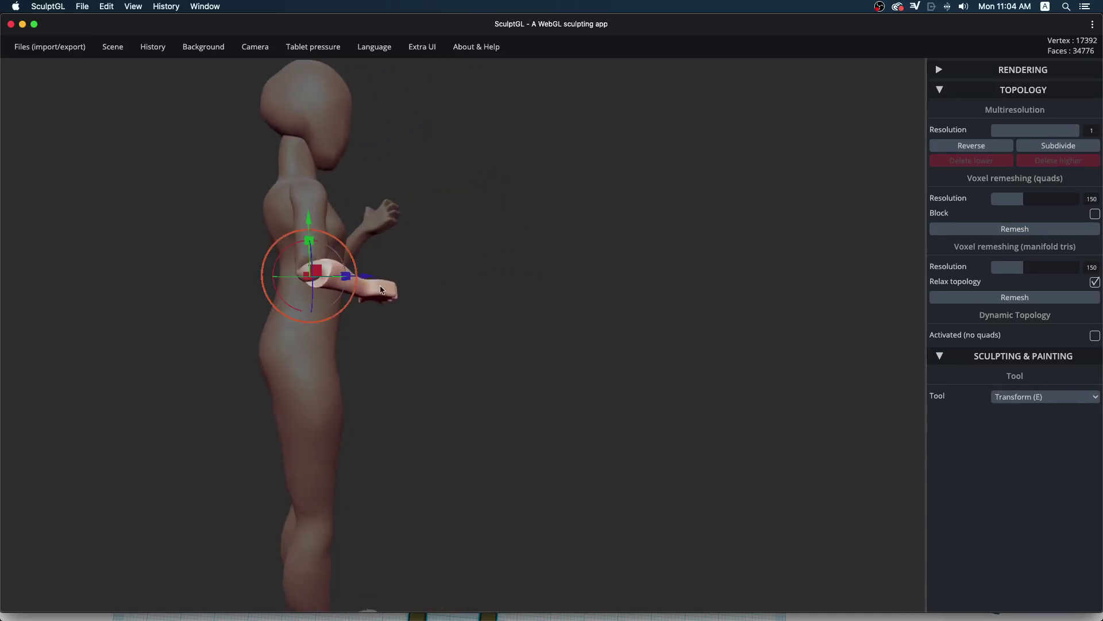
{"action": "mouse_move", "coordinate": [478, 267]}
{"action": "left_mouse_down"}
{"action": "mouse_move", "coordinate": [512, 337]}
{"action": "mouse_move", "coordinate": [275, 352]}
{"action": "mouse_move", "coordinate": [714, 318]}
{"action": "mouse_move", "coordinate": [634, 346]}
{"action": "left_mouse_up"}
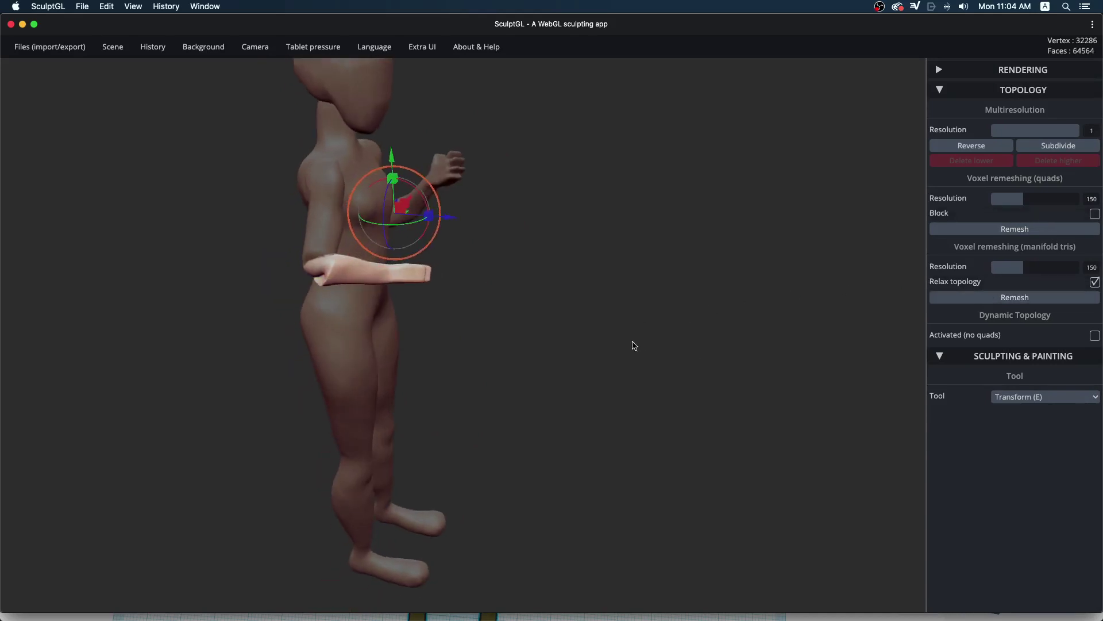
Switch to Smooth, then the standard brush, viewing the figure from the side and three-quarter front.
{"action": "left_click", "coordinate": [1017, 397]}
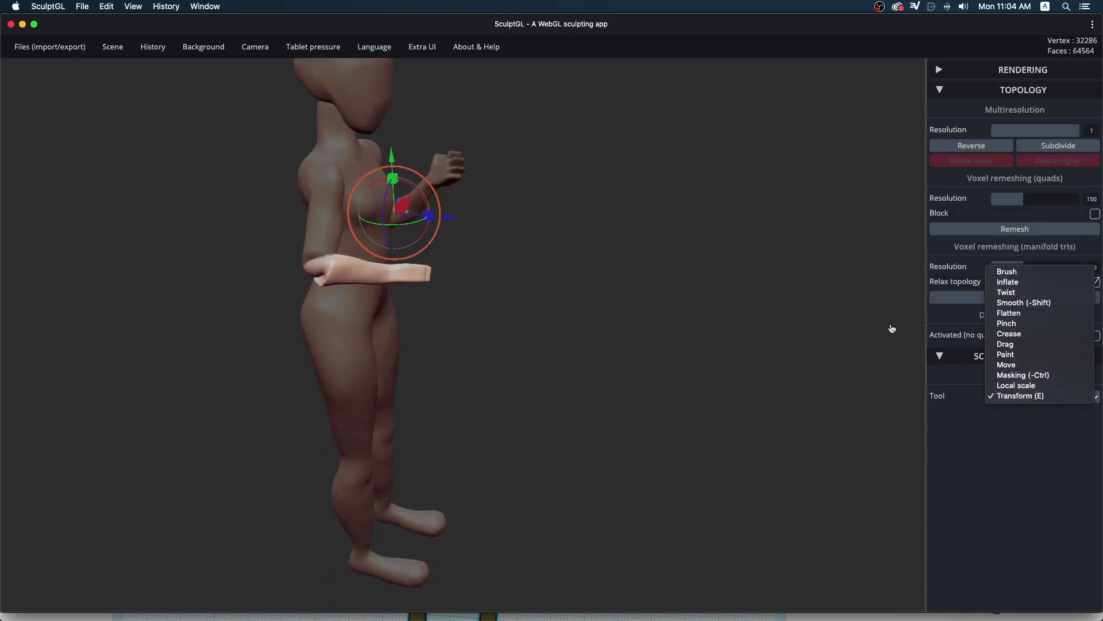
{"action": "left_click", "coordinate": [1024, 303]}
{"action": "left_click_drag", "start_coordinate": [633, 300], "coordinate": [505, 254]}
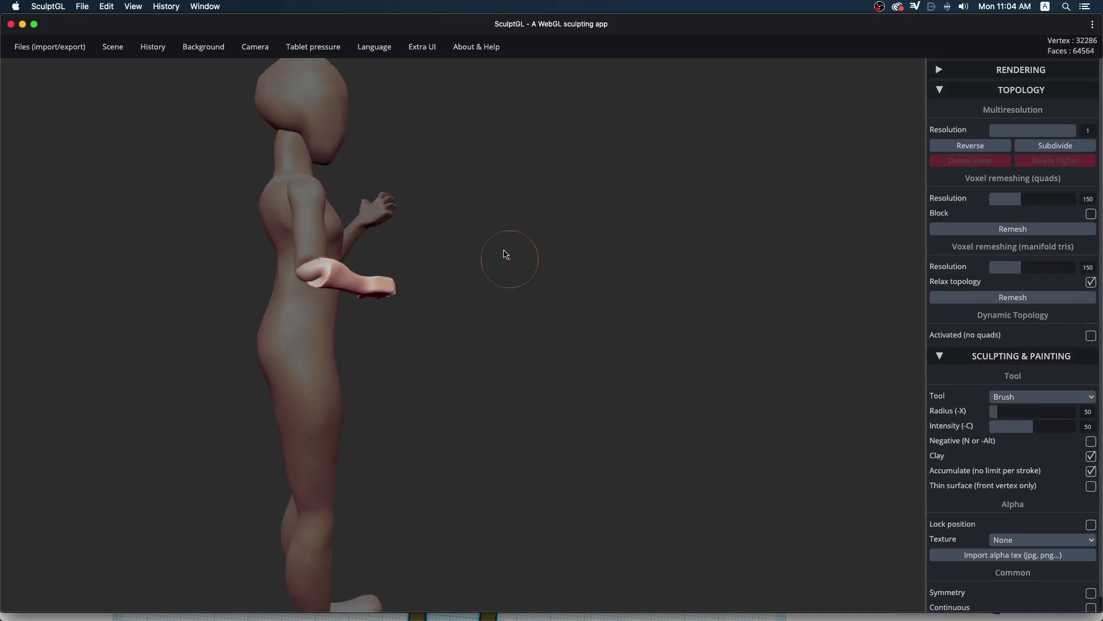
{"action": "key", "text": "1"}
{"action": "mouse_move", "coordinate": [306, 275]}
{"action": "right_mouse_down"}
{"action": "mouse_move", "coordinate": [356, 327]}
{"action": "mouse_move", "coordinate": [283, 298]}
{"action": "mouse_move", "coordinate": [906, 420]}
{"action": "right_mouse_up"}
Select the Inflate tool and orbit around the bent arm, behind, and back to the front.
{"action": "left_click", "coordinate": [1053, 396]}
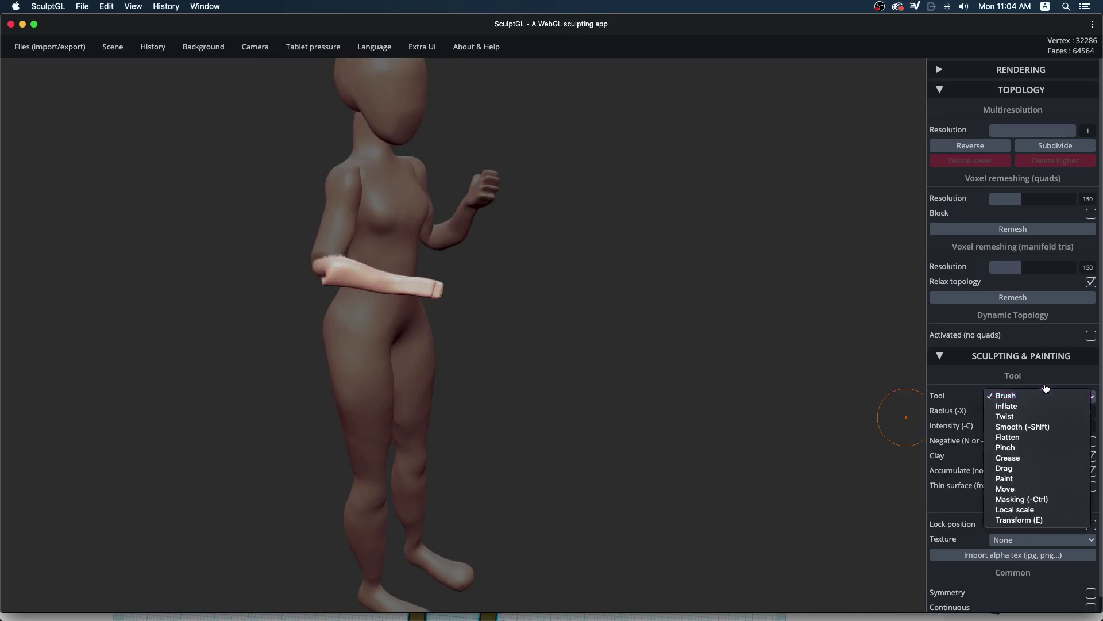
{"action": "left_click", "coordinate": [1033, 411]}
{"action": "mouse_move", "coordinate": [862, 368]}
{"action": "right_mouse_down"}
{"action": "mouse_move", "coordinate": [700, 174]}
{"action": "mouse_move", "coordinate": [302, 268]}
{"action": "right_mouse_up"}
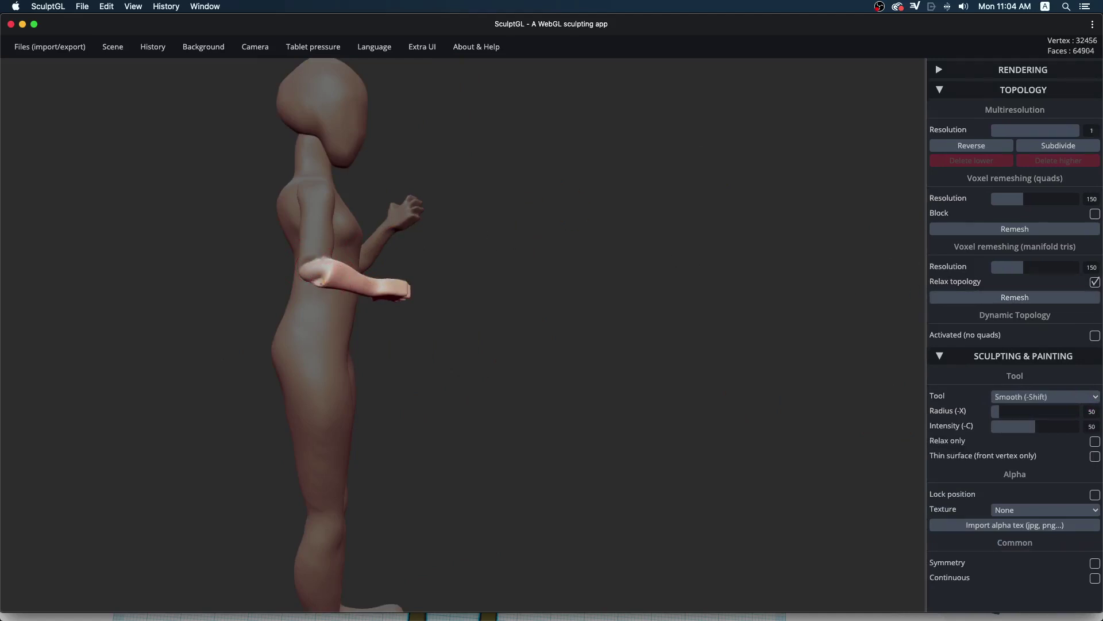
{"action": "mouse_move", "coordinate": [364, 264]}
{"action": "right_mouse_down"}
{"action": "mouse_move", "coordinate": [592, 251]}
{"action": "mouse_move", "coordinate": [373, 248]}
{"action": "right_mouse_up"}
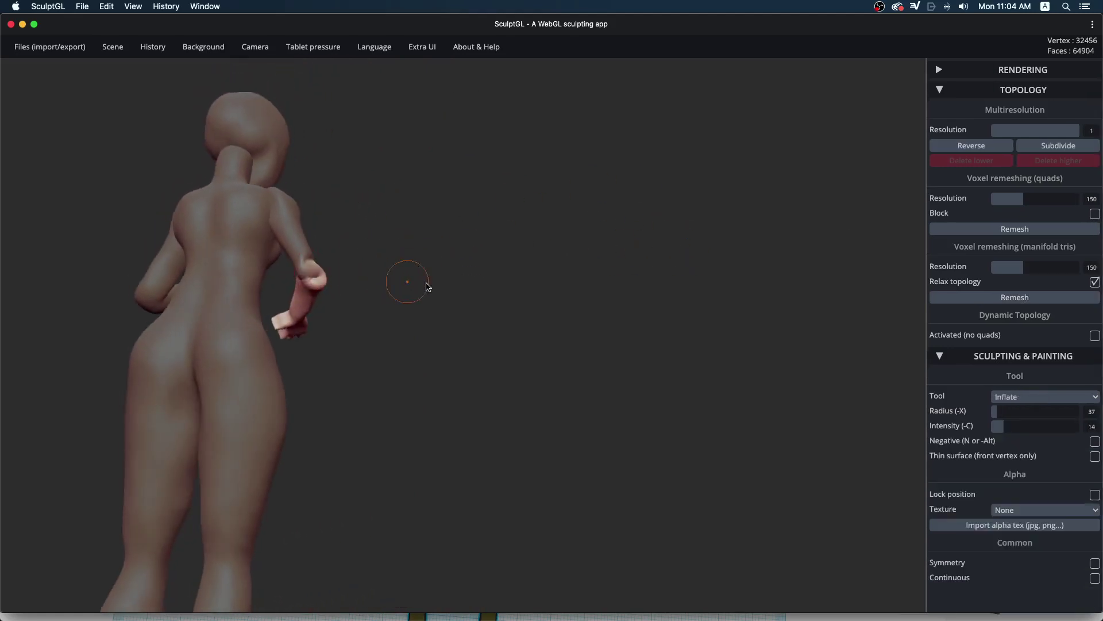
{"action": "mouse_move", "coordinate": [427, 284]}
{"action": "right_mouse_down"}
{"action": "mouse_move", "coordinate": [426, 158]}
{"action": "mouse_move", "coordinate": [327, 294]}
{"action": "mouse_move", "coordinate": [446, 333]}
{"action": "mouse_move", "coordinate": [184, 461]}
{"action": "mouse_move", "coordinate": [586, 396]}
{"action": "mouse_move", "coordinate": [520, 383]}
{"action": "right_mouse_up"}
{"action": "key", "text": "shift"}
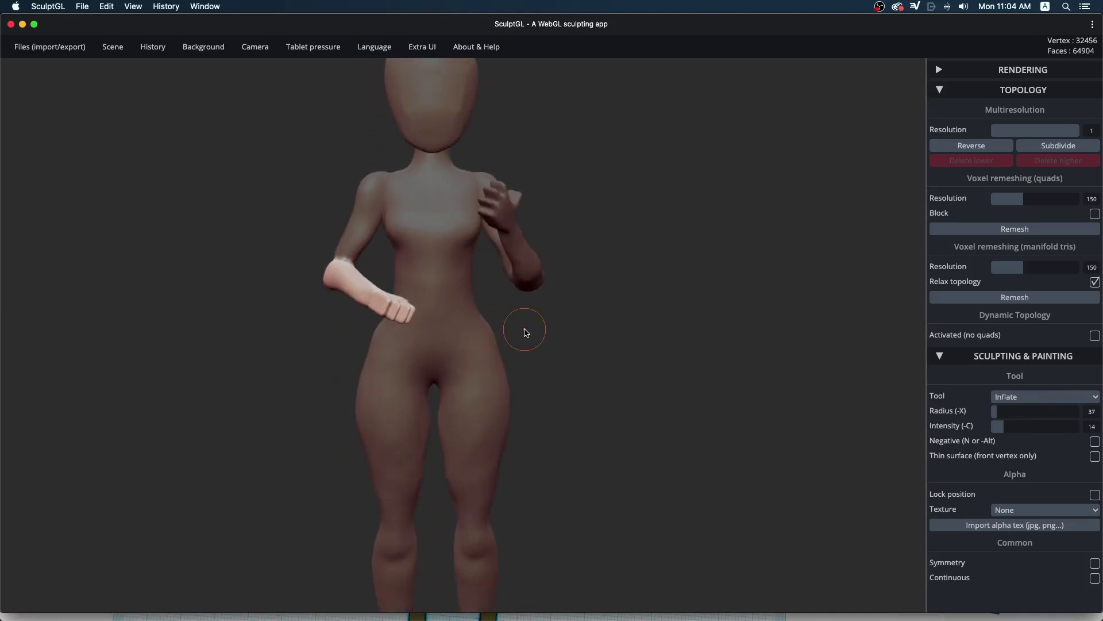
{"action": "key", "text": "ctrl"}
{"action": "scroll", "coordinate": [604, 271], "scroll_direction": "down", "scroll_amount": 3}
{"action": "mouse_move", "coordinate": [593, 303]}
{"action": "right_mouse_down"}
{"action": "mouse_move", "coordinate": [522, 345]}
{"action": "mouse_move", "coordinate": [584, 357]}
{"action": "mouse_move", "coordinate": [560, 288]}
{"action": "mouse_move", "coordinate": [549, 291]}
{"action": "mouse_move", "coordinate": [586, 317]}
{"action": "mouse_move", "coordinate": [741, 291]}
{"action": "mouse_move", "coordinate": [636, 358]}
{"action": "mouse_move", "coordinate": [657, 312]}
{"action": "mouse_move", "coordinate": [665, 325]}
{"action": "mouse_move", "coordinate": [647, 293]}
{"action": "right_mouse_up"}
Select the head, switch to Transform, and rotate, lower and tilt it on the neck.
{"action": "left_click", "coordinate": [444, 139]}
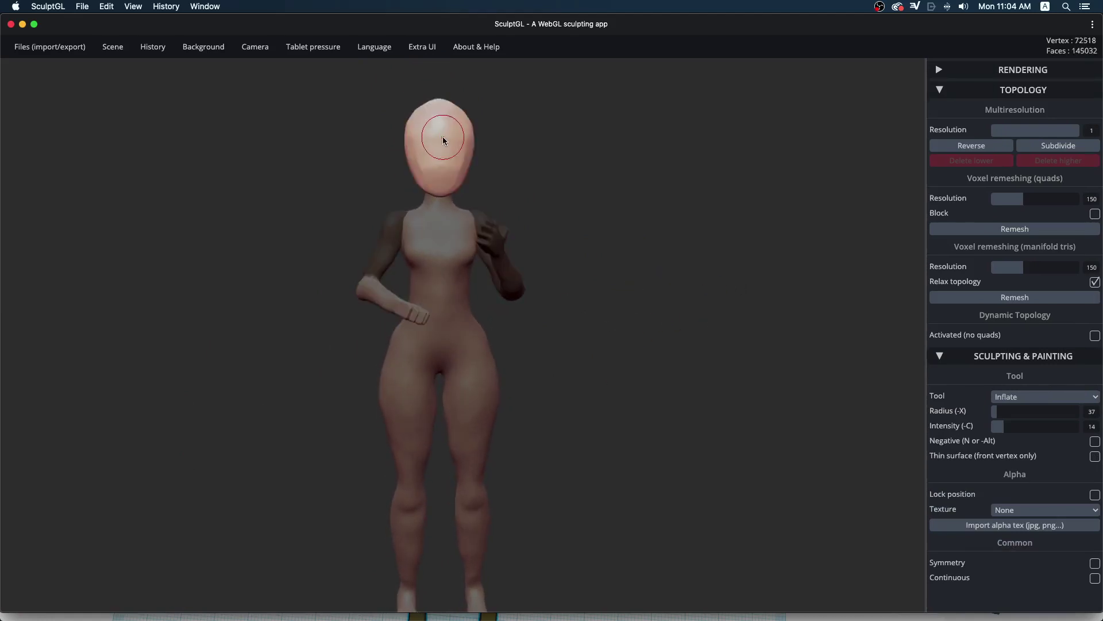
{"action": "left_click", "coordinate": [1014, 398]}
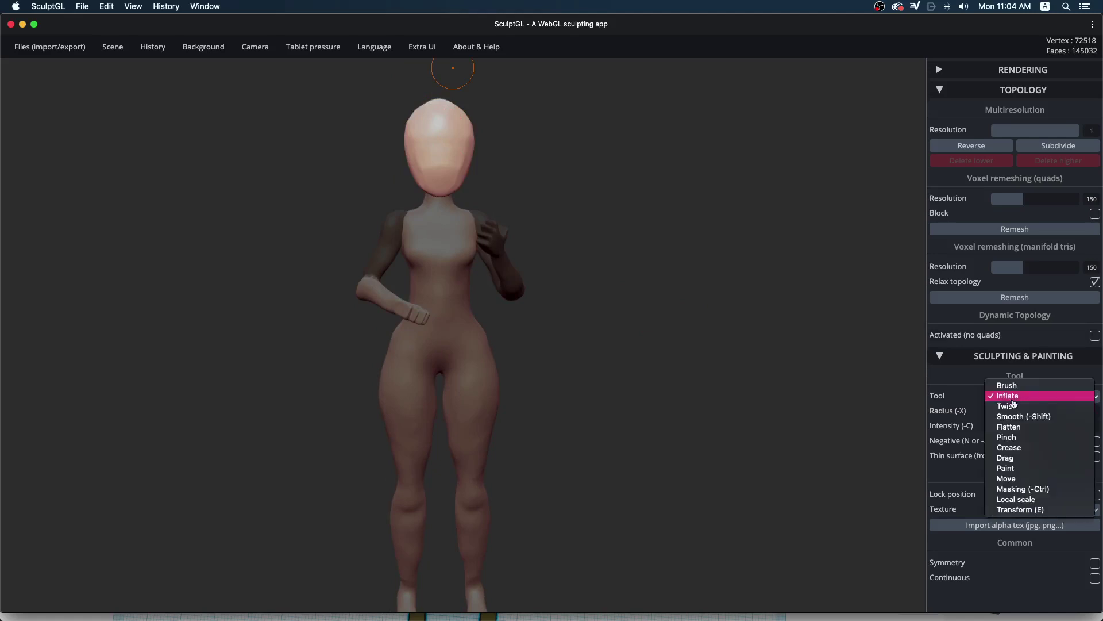
{"action": "left_click", "coordinate": [1002, 508]}
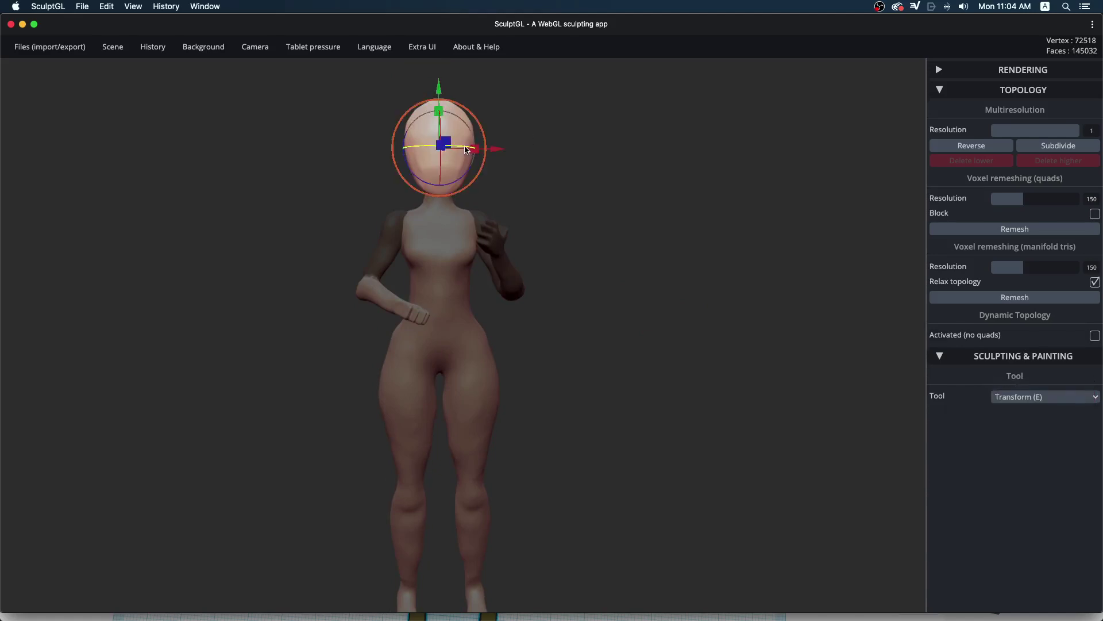
{"action": "left_click_drag", "start_coordinate": [466, 150], "coordinate": [503, 152]}
{"action": "left_click_drag", "start_coordinate": [439, 122], "coordinate": [442, 142]}
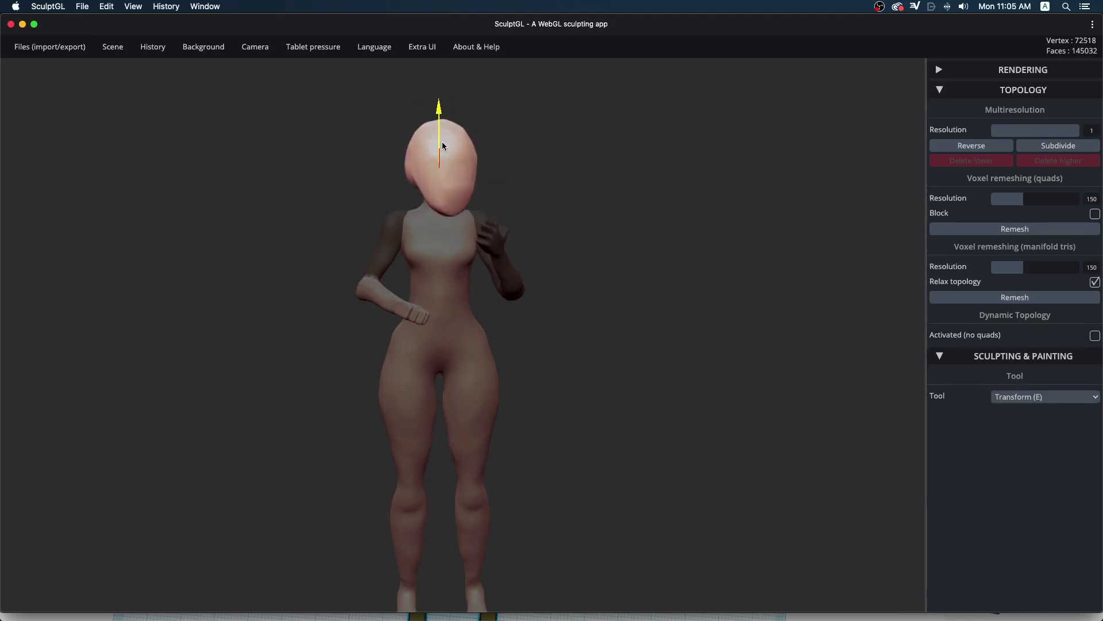
{"action": "left_click_drag", "start_coordinate": [508, 123], "coordinate": [655, 141]}
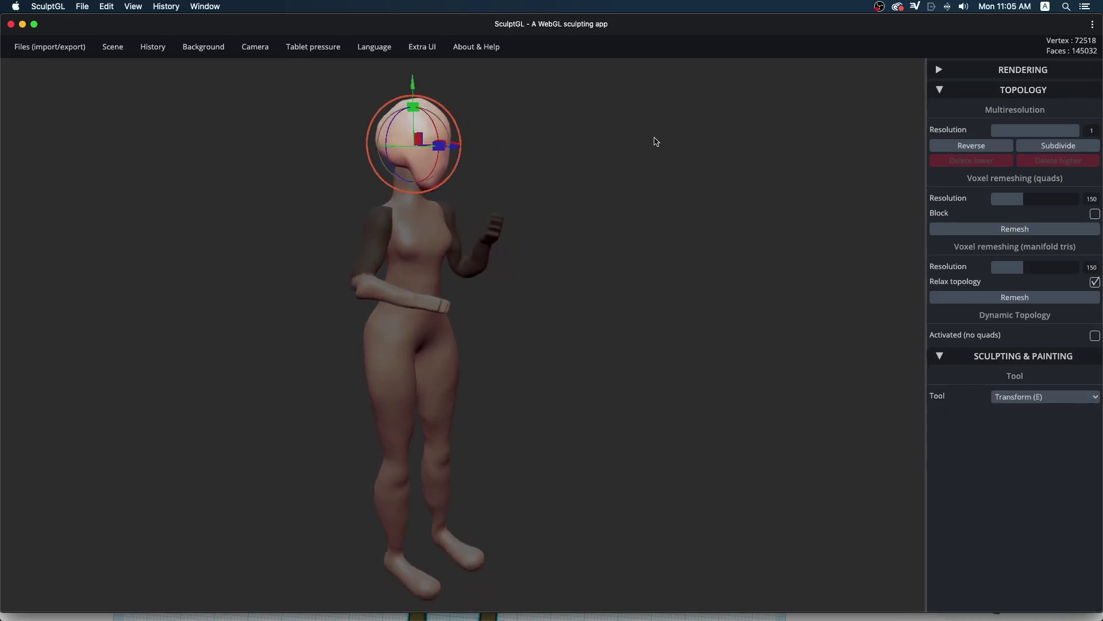
{"action": "left_click_drag", "start_coordinate": [434, 127], "coordinate": [396, 91]}
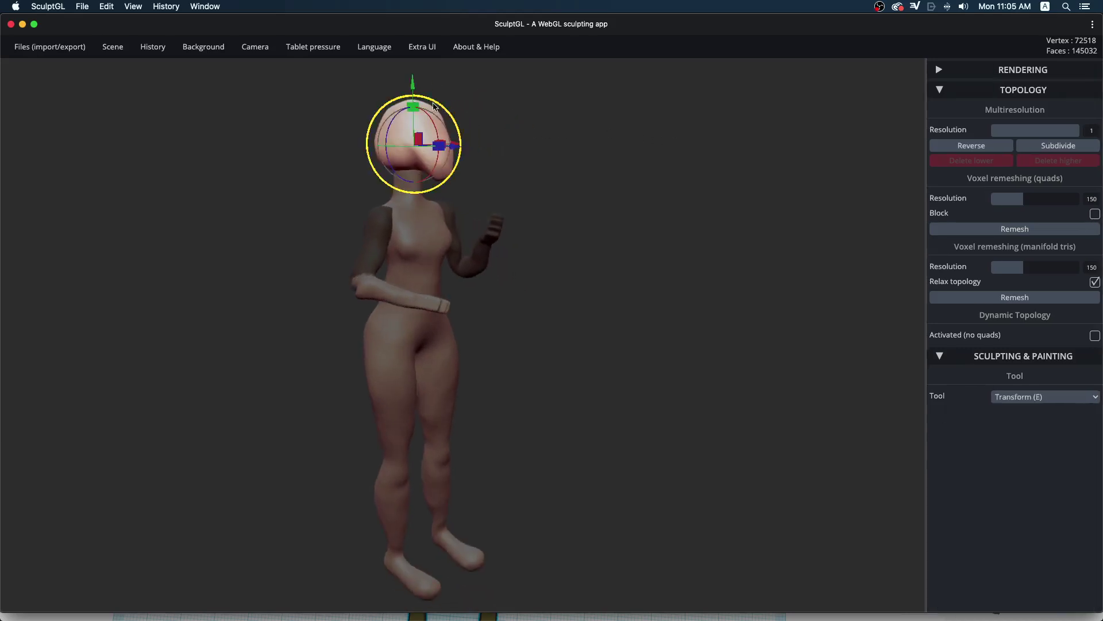
{"action": "left_click_drag", "start_coordinate": [518, 167], "coordinate": [383, 168]}
{"action": "left_click_drag", "start_coordinate": [503, 150], "coordinate": [505, 148]}
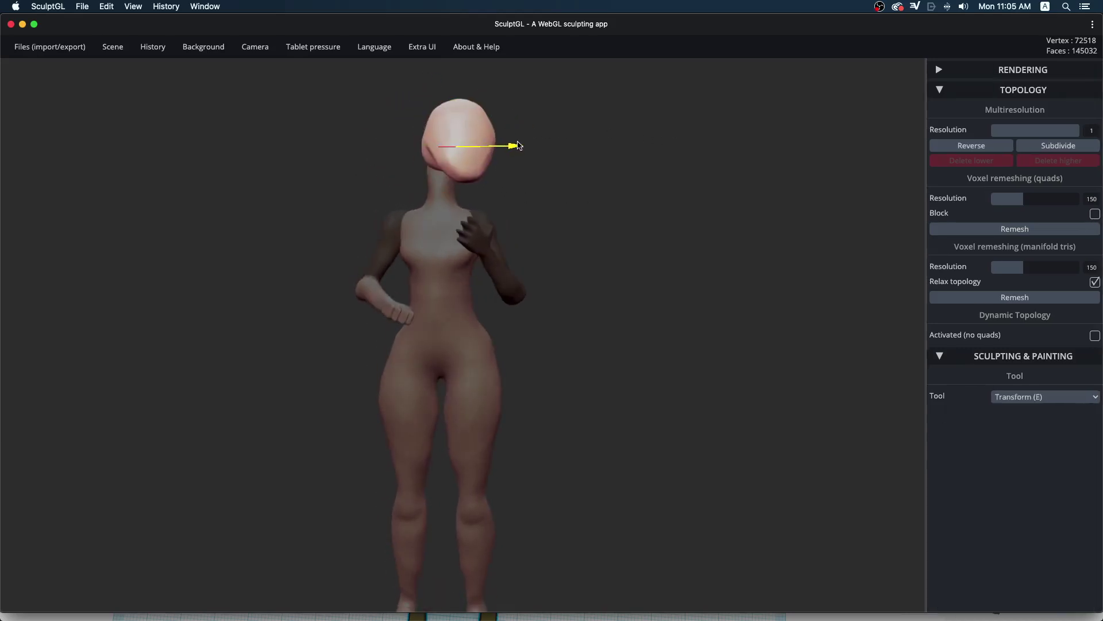
Re-tilt the head and shift it forward from another angle, then select the body mesh.
{"action": "mouse_move", "coordinate": [594, 177]}
{"action": "left_mouse_down"}
{"action": "mouse_move", "coordinate": [276, 171]}
{"action": "mouse_move", "coordinate": [78, 185]}
{"action": "left_mouse_up"}
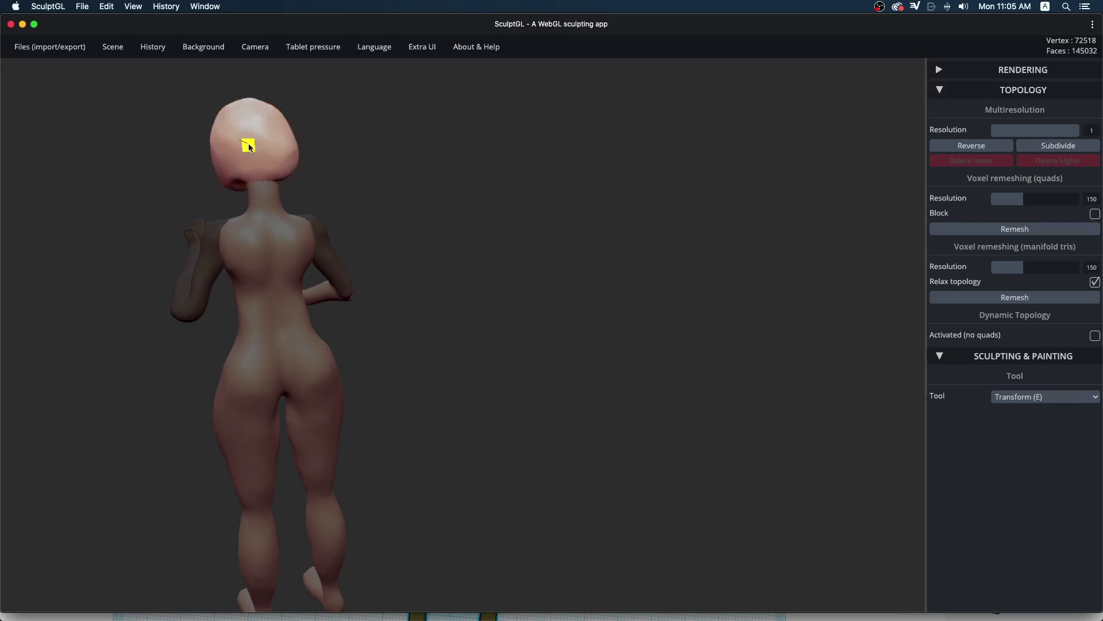
{"action": "mouse_move", "coordinate": [253, 148]}
{"action": "left_mouse_down"}
{"action": "mouse_move", "coordinate": [599, 219]}
{"action": "mouse_move", "coordinate": [667, 194]}
{"action": "mouse_move", "coordinate": [389, 182]}
{"action": "left_mouse_up"}
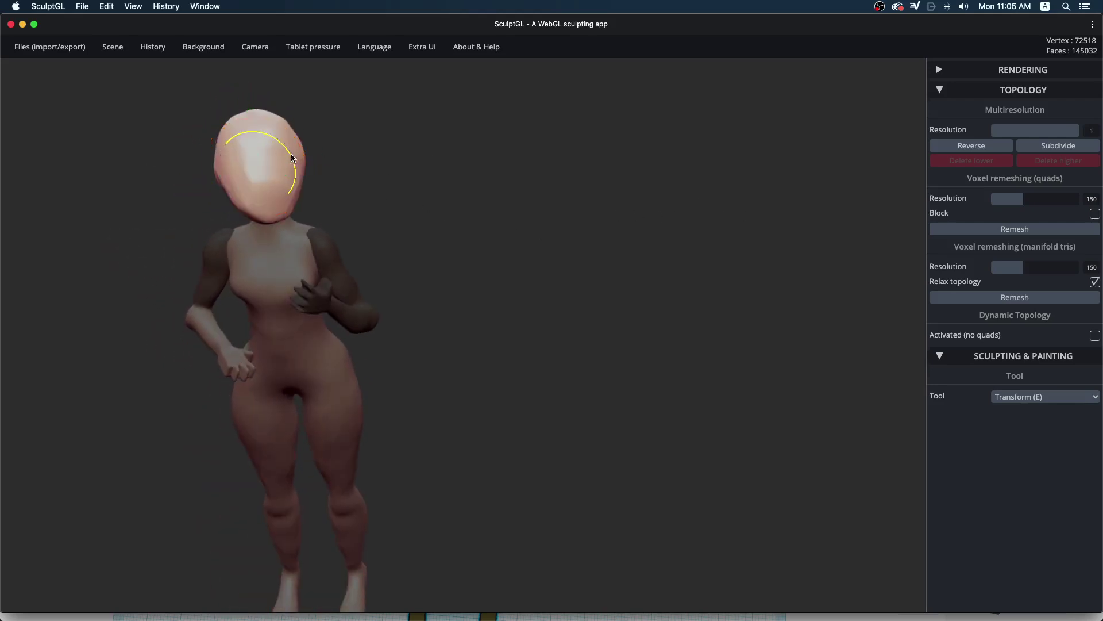
{"action": "mouse_move", "coordinate": [300, 168]}
{"action": "left_mouse_down"}
{"action": "mouse_move", "coordinate": [444, 119]}
{"action": "mouse_move", "coordinate": [439, 163]}
{"action": "mouse_move", "coordinate": [614, 184]}
{"action": "left_mouse_up"}
{"action": "left_click_drag", "start_coordinate": [368, 167], "coordinate": [365, 157]}
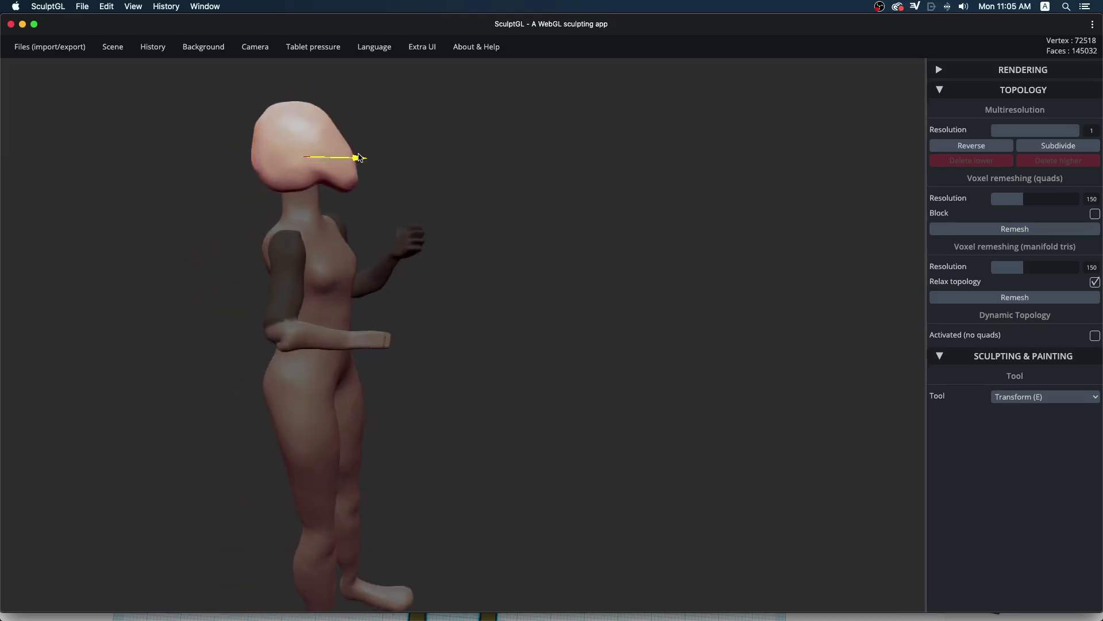
{"action": "mouse_move", "coordinate": [615, 247]}
{"action": "left_mouse_down"}
{"action": "mouse_move", "coordinate": [485, 214]}
{"action": "mouse_move", "coordinate": [402, 278]}
{"action": "left_mouse_up"}
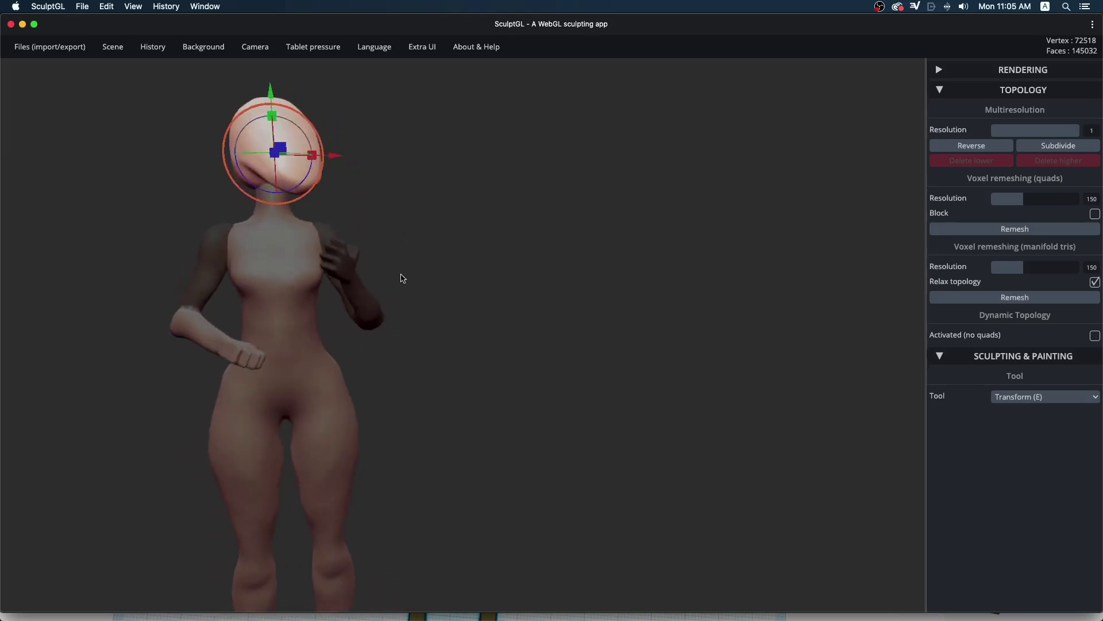
{"action": "left_click", "coordinate": [227, 284]}
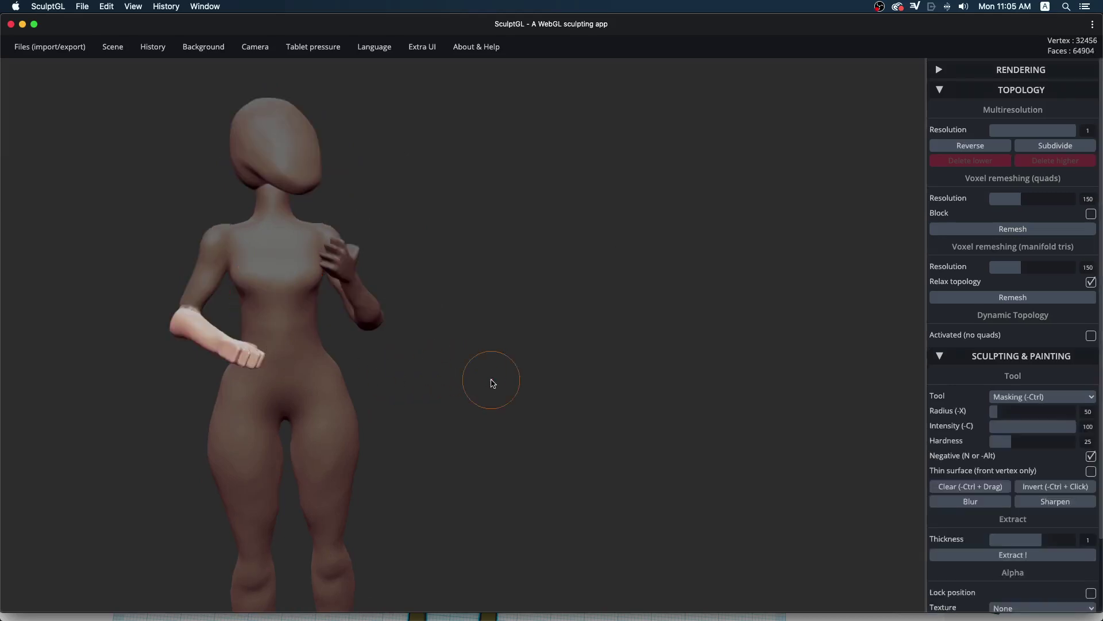
Choose the Masking tool and invert the mask on the body.
{"action": "left_click_drag", "start_coordinate": [493, 381], "coordinate": [607, 419], "text": "ctrl"}
{"action": "key", "text": "ctrl"}
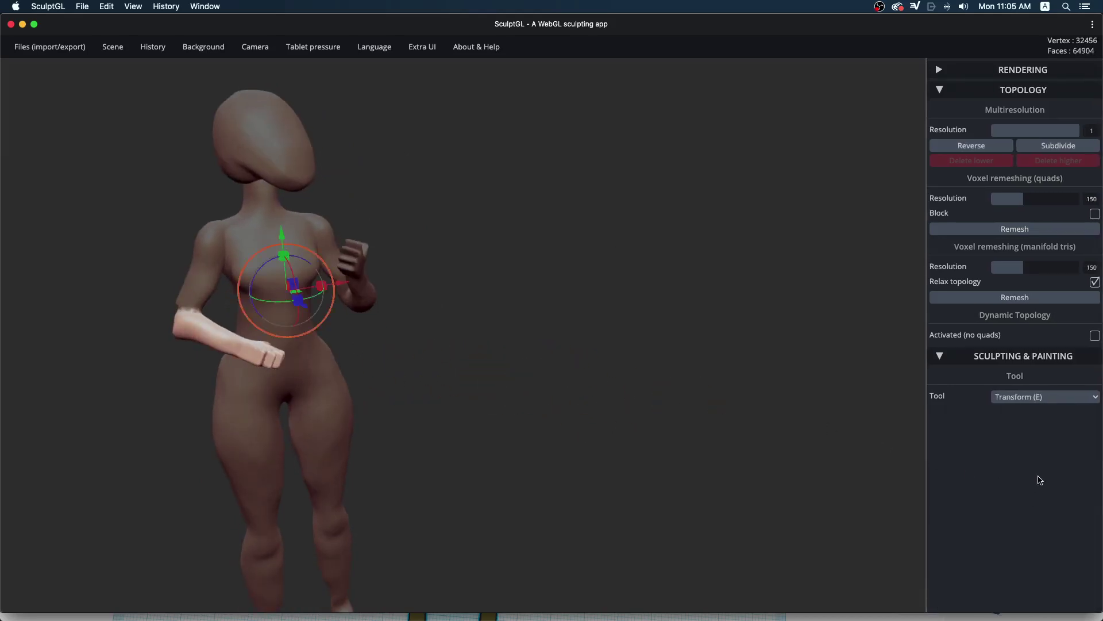
{"action": "left_click", "coordinate": [1063, 398]}
{"action": "left_click", "coordinate": [1064, 377]}
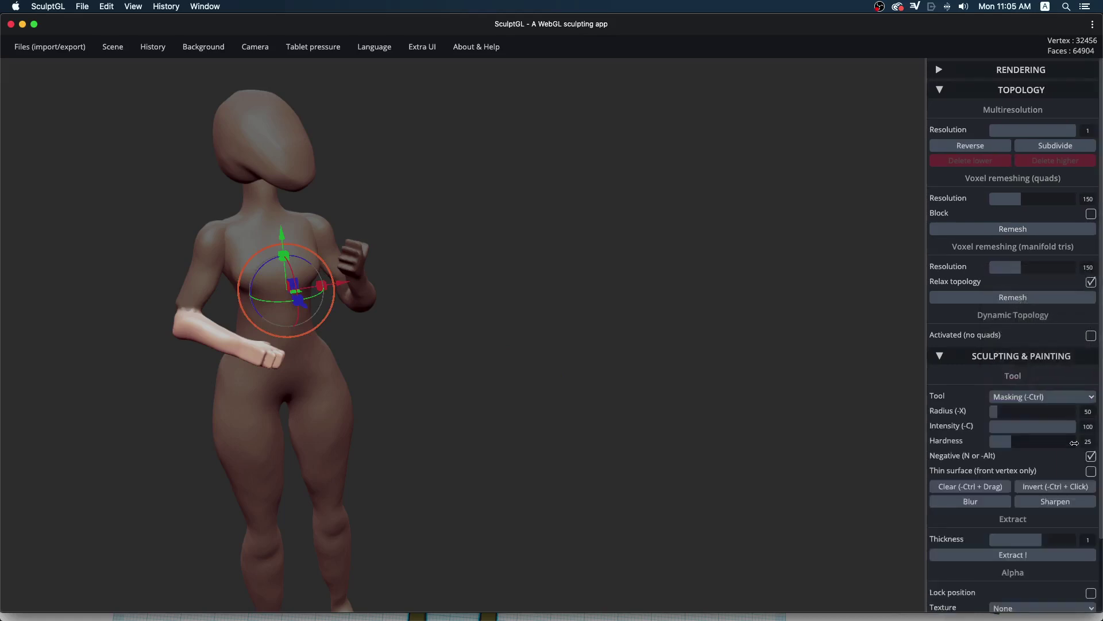
{"action": "left_click", "coordinate": [1067, 488]}
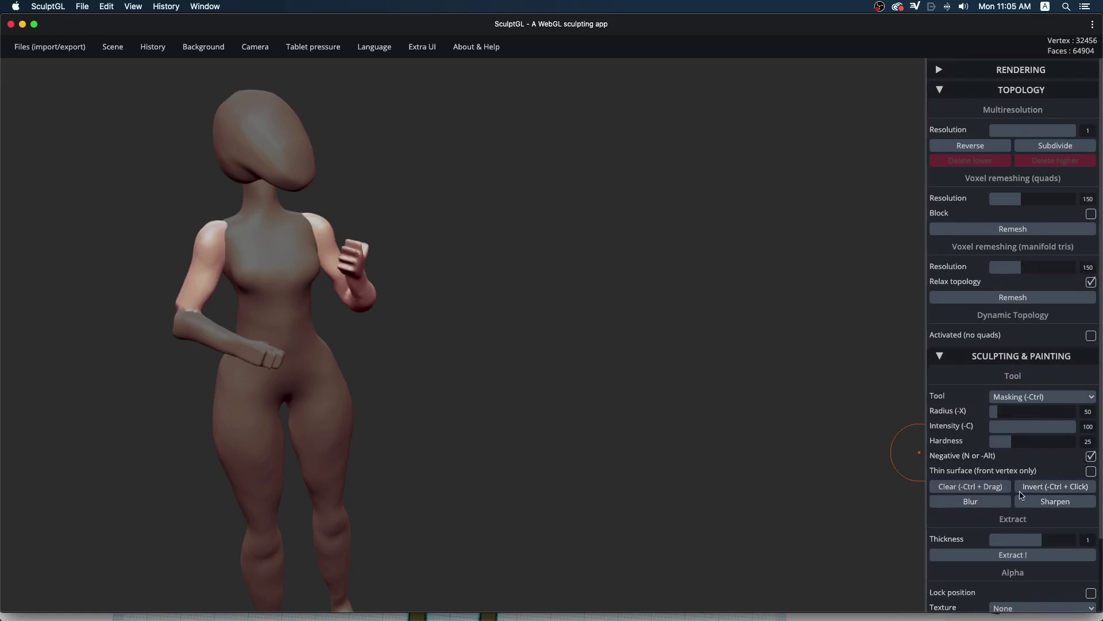
Undo and redo through the recent mask and pose edits toward an earlier state.
{"action": "key", "text": "ctrl+z"}
{"action": "key", "text": "ctrl+z"}
{"action": "key", "text": "ctrl+z"}
{"action": "key", "text": "ctrl+z"}
{"action": "key", "text": "ctrl+z"}
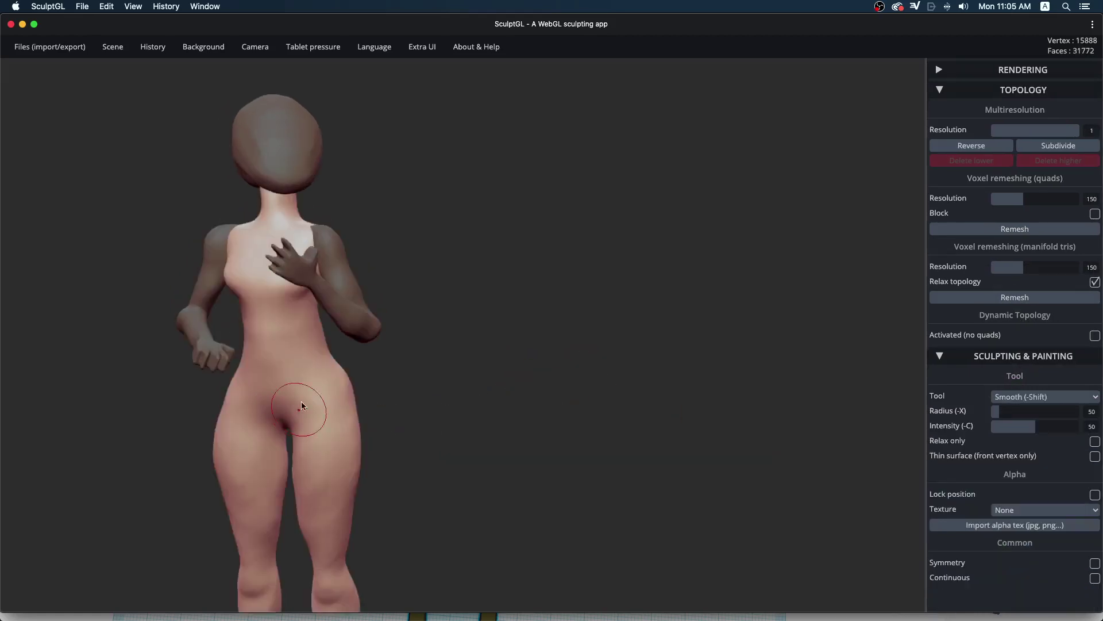
{"action": "key", "text": "ctrl+y"}
{"action": "key", "text": "ctrl+y"}
{"action": "key", "text": "ctrl+y"}
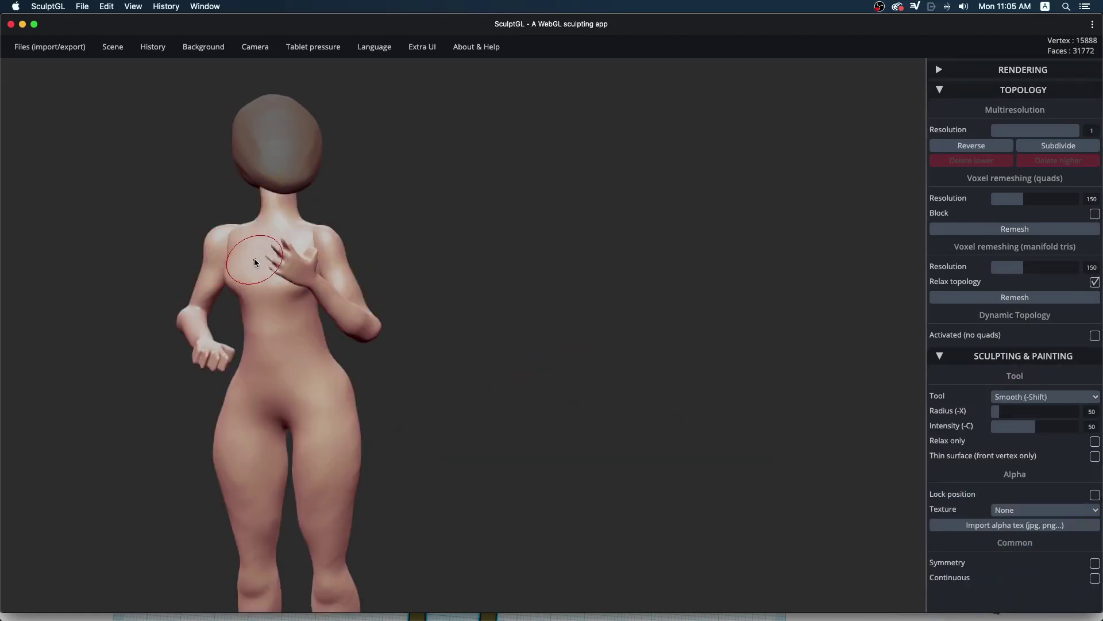
{"action": "key", "text": "ctrl+y"}
{"action": "key", "text": "ctrl+y"}
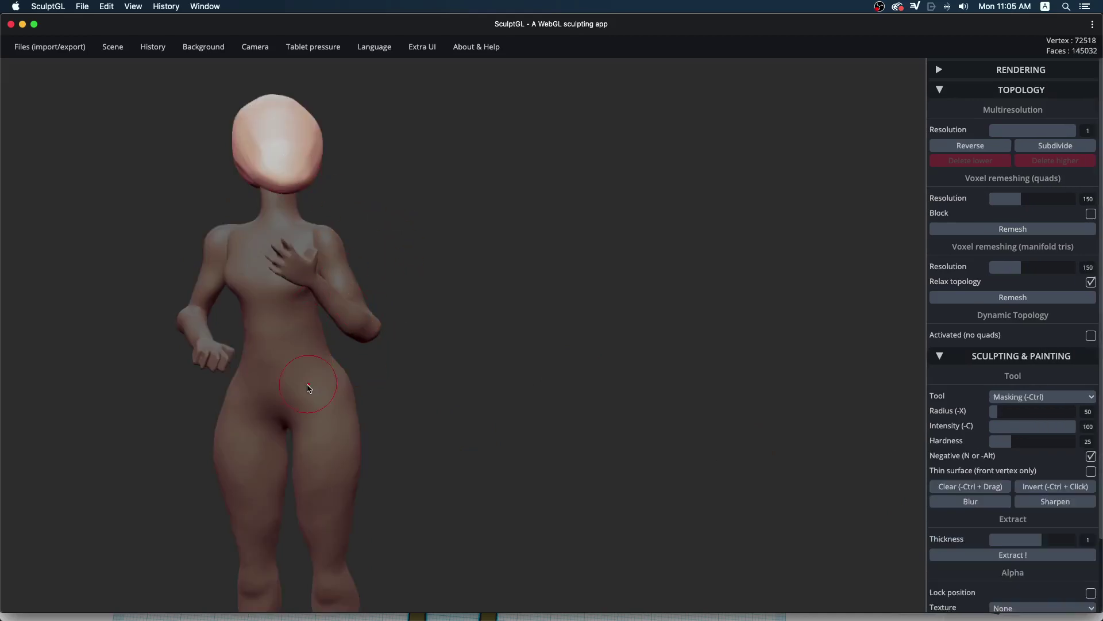
{"action": "key", "text": "ctrl+z"}
{"action": "key", "text": "ctrl+z"}
{"action": "key", "text": "ctrl+z"}
{"action": "key", "text": "ctrl+z"}
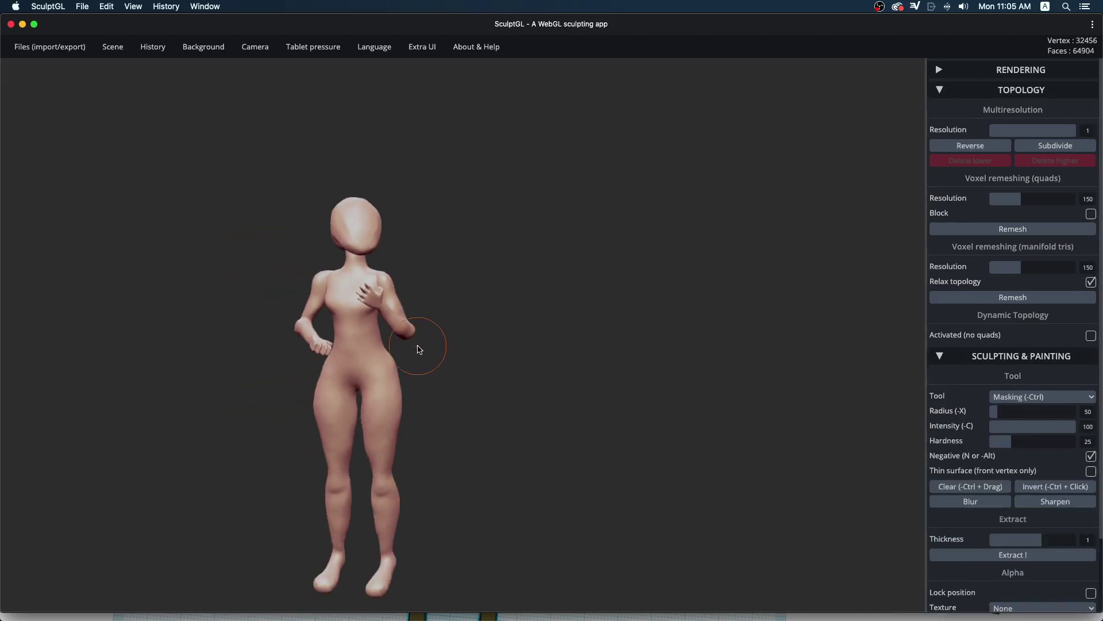
{"action": "key", "text": "ctrl+z"}
Step through the history to the latest pose and zoom in on the figure's front.
{"action": "key", "text": "ctrl+z"}
{"action": "key", "text": "ctrl+z"}
{"action": "key", "text": "ctrl+z"}
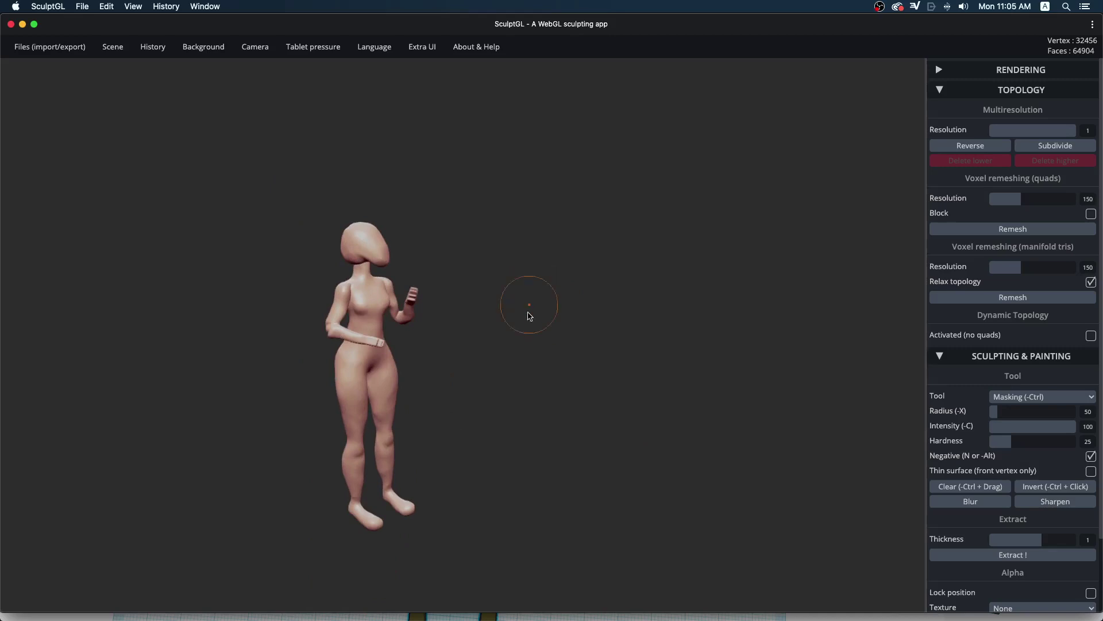
{"action": "key", "text": "ctrl+z"}
{"action": "key", "text": "ctrl+z"}
{"action": "key", "text": "ctrl+z"}
{"action": "key", "text": "ctrl+z"}
{"action": "key", "text": "ctrl+z"}
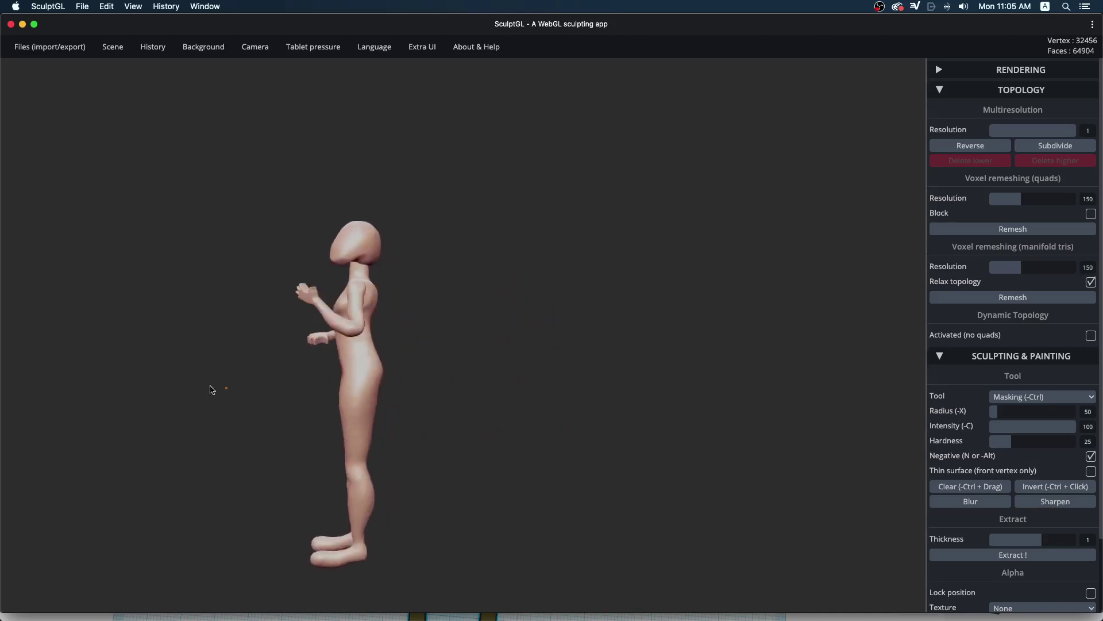
{"action": "key", "text": "ctrl+z"}
{"action": "key", "text": "ctrl+z"}
{"action": "key", "text": "ctrl+z"}
{"action": "key", "text": "ctrl+z"}
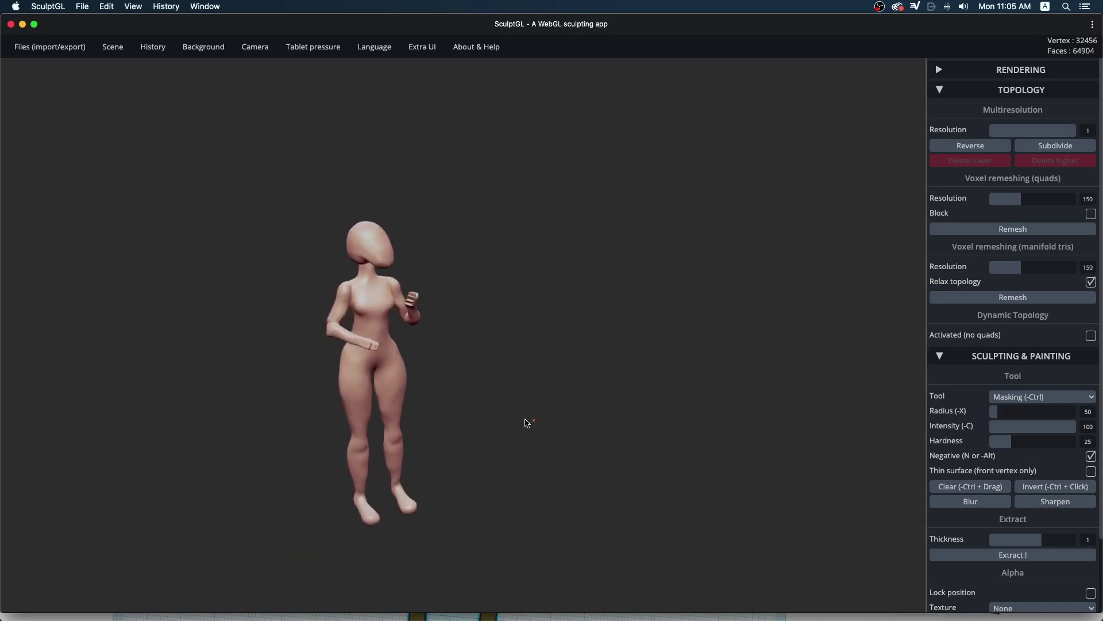
{"action": "scroll", "coordinate": [577, 411], "scroll_direction": "up", "scroll_amount": 1}
{"action": "scroll", "coordinate": [431, 406], "scroll_direction": "up", "scroll_amount": 2}
{"action": "scroll", "coordinate": [501, 397], "scroll_direction": "up", "scroll_amount": 2}
{"action": "scroll", "coordinate": [665, 441], "scroll_direction": "up", "scroll_amount": 3}
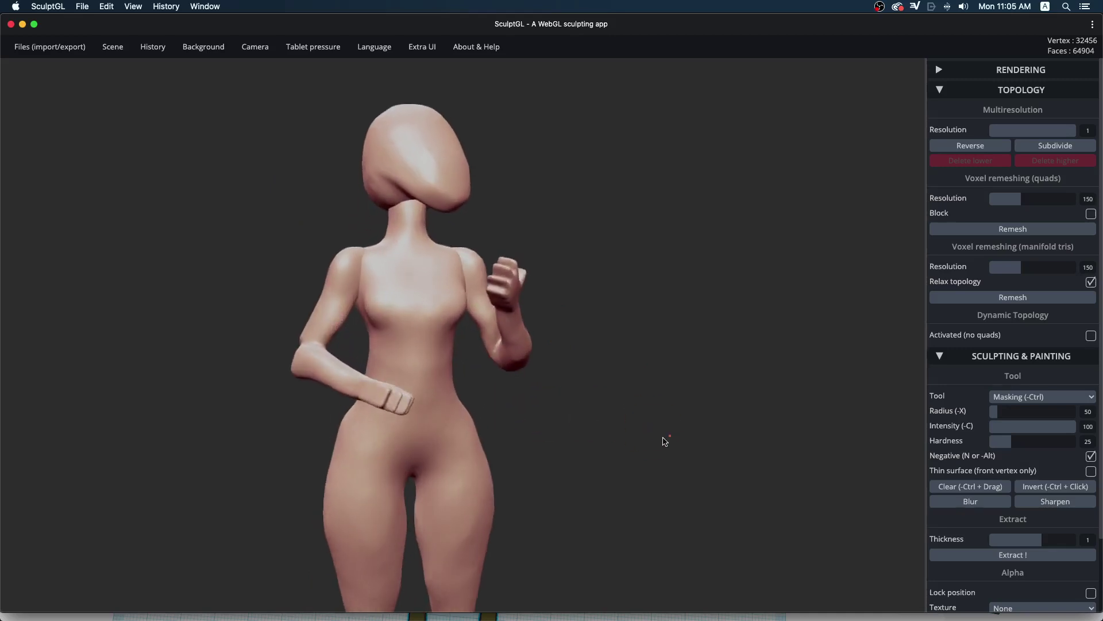
{"action": "key", "text": "ctrl+z"}
{"action": "key", "text": "ctrl+z"}
{"action": "key", "text": "ctrl+z"}
{"action": "key", "text": "ctrl+z"}
{"action": "key", "text": "ctrl+z"}
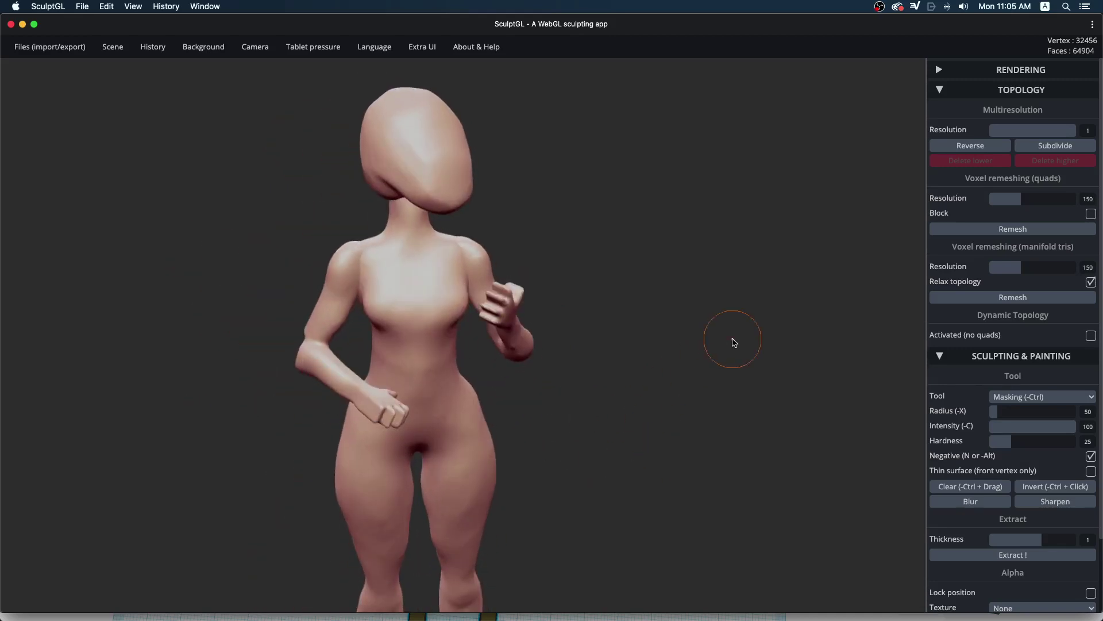